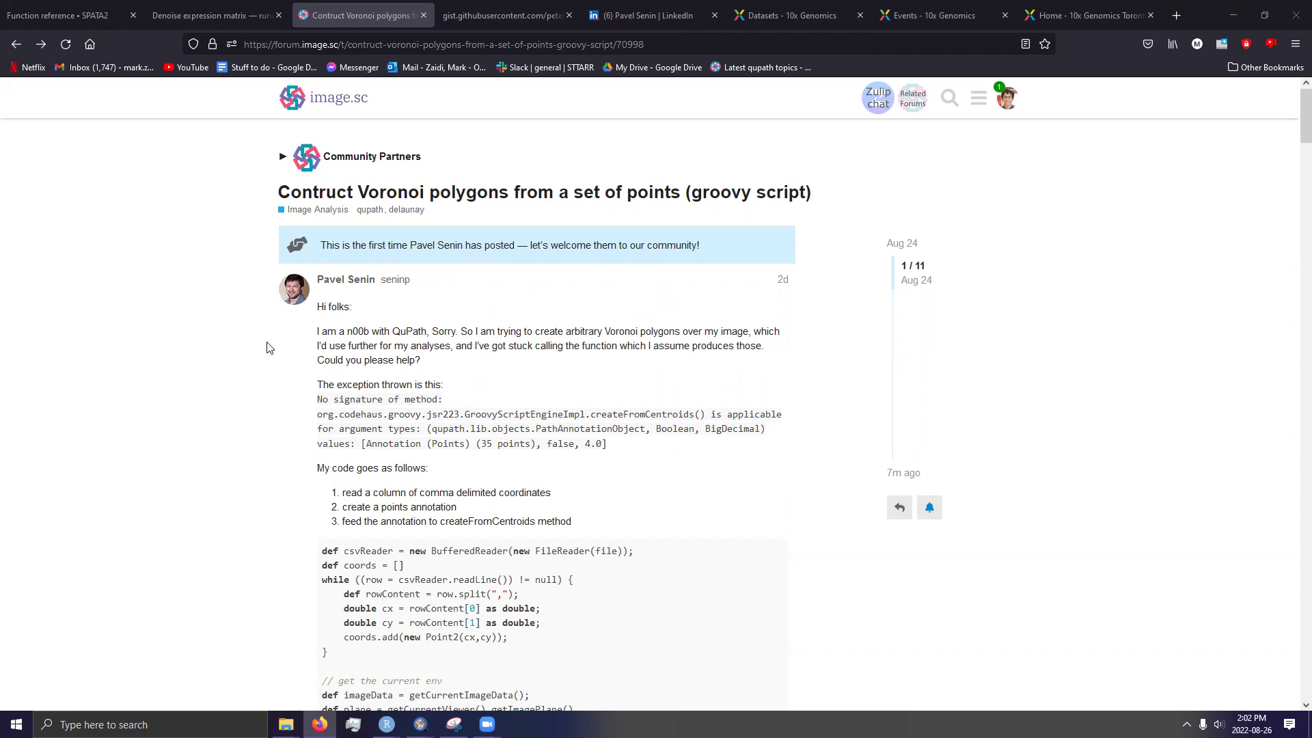
# Scroll down the thread to reply 4 of 11 with the red hexagonal Voronoi screenshot.
pyautogui.scroll(-3, 498, 347)
pyautogui.scroll(3, 234, 293)
pyautogui.scroll(-3, 505, 391)
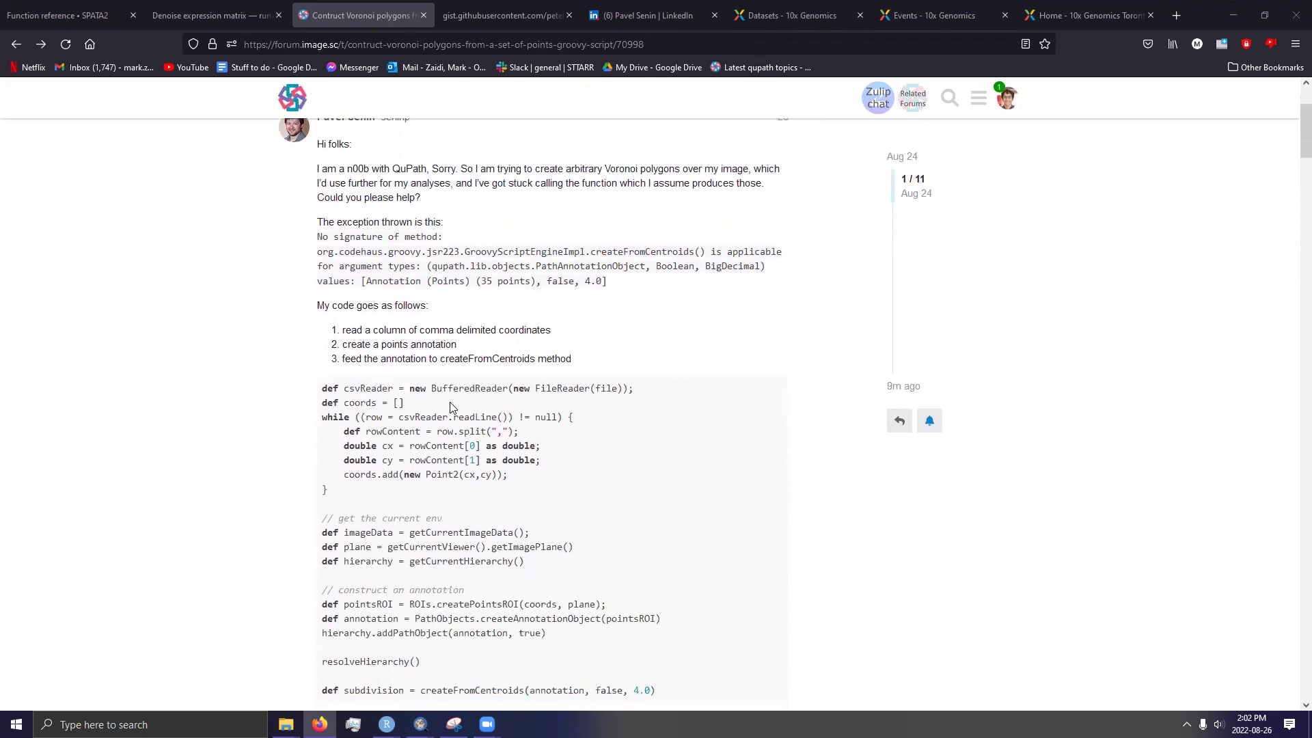
pyautogui.scroll(3, 498, 386)
pyautogui.scroll(-6, 140, 417)
pyautogui.scroll(-11, 710, 456)
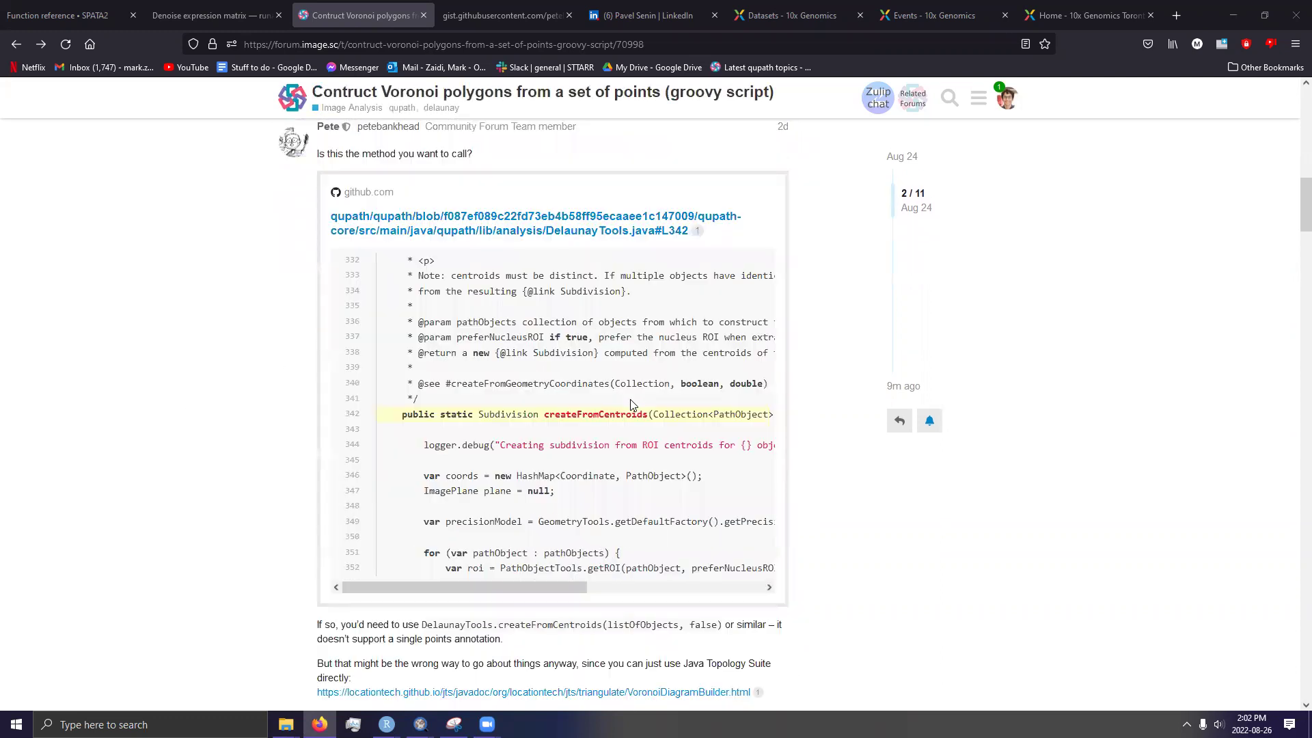
pyautogui.scroll(-20, 623, 423)
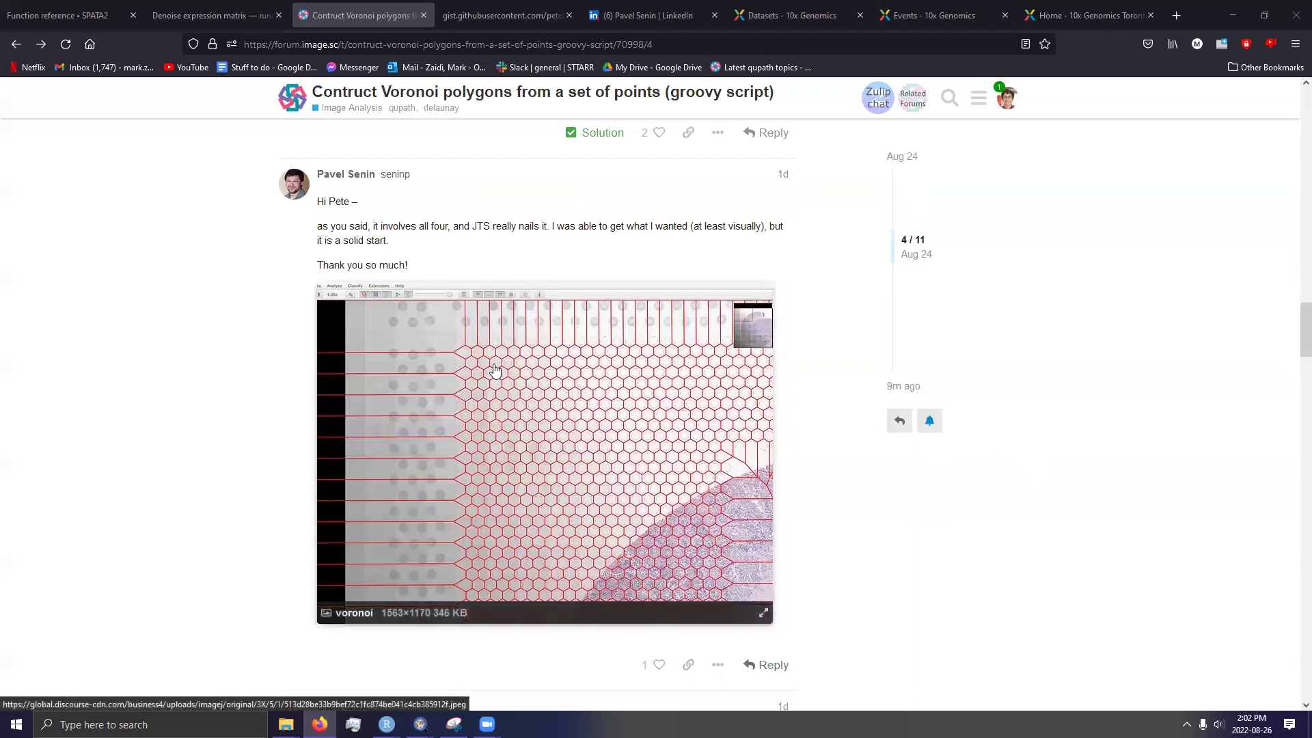
pyautogui.scroll(3, 485, 452)
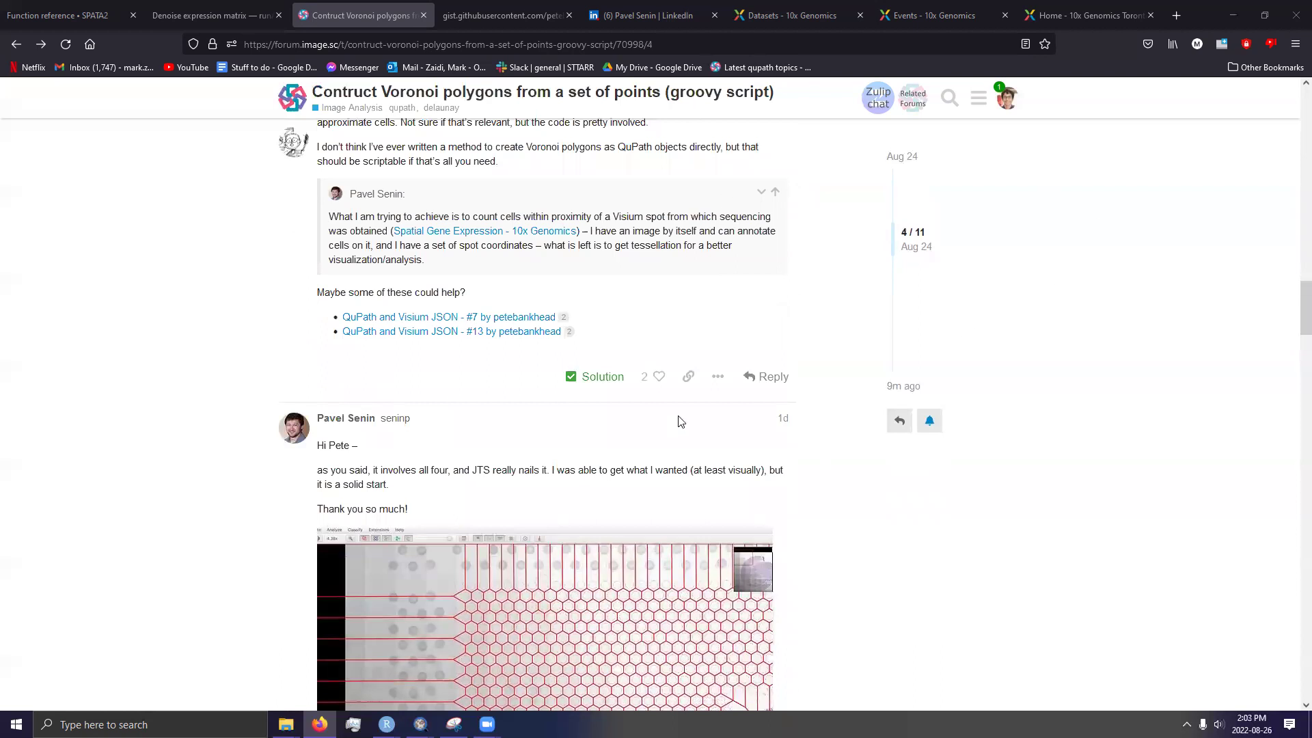
pyautogui.scroll(-3, 789, 578)
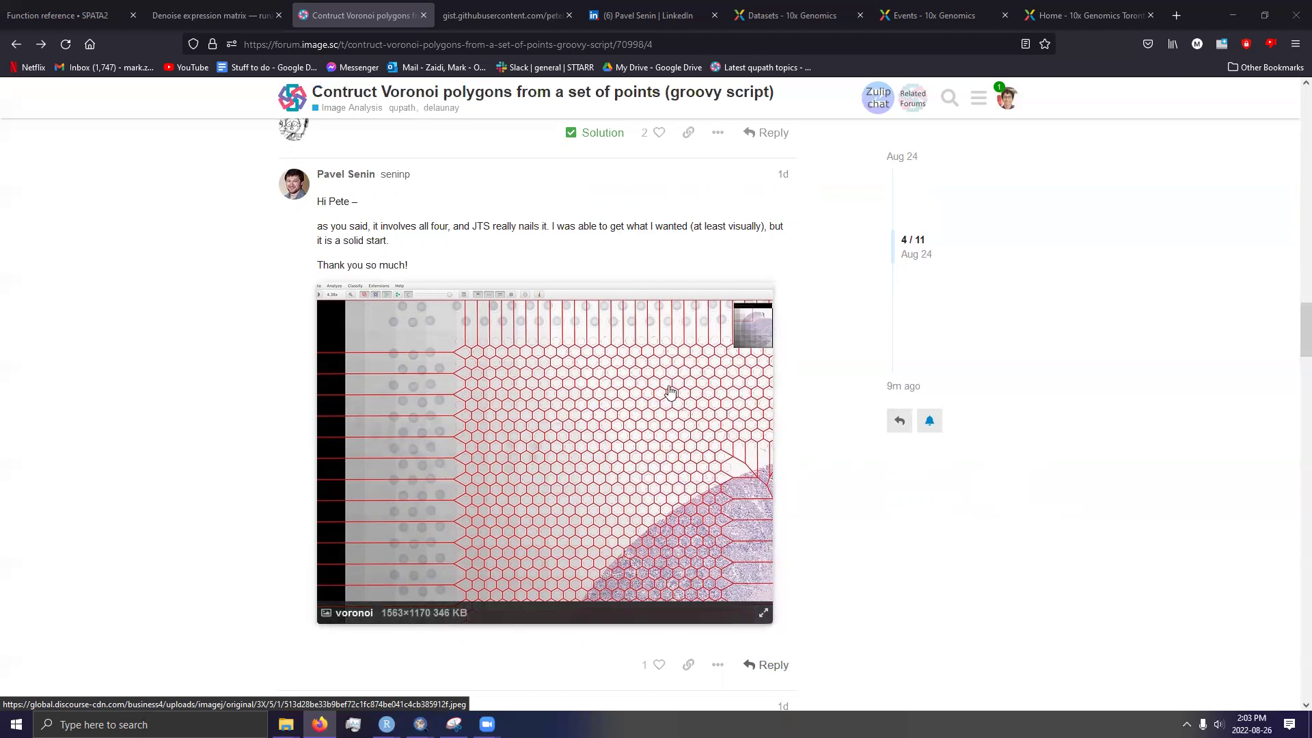
# View the Voronoi hexagon image full size twice, closing it each time.
pyautogui.click(533, 416)
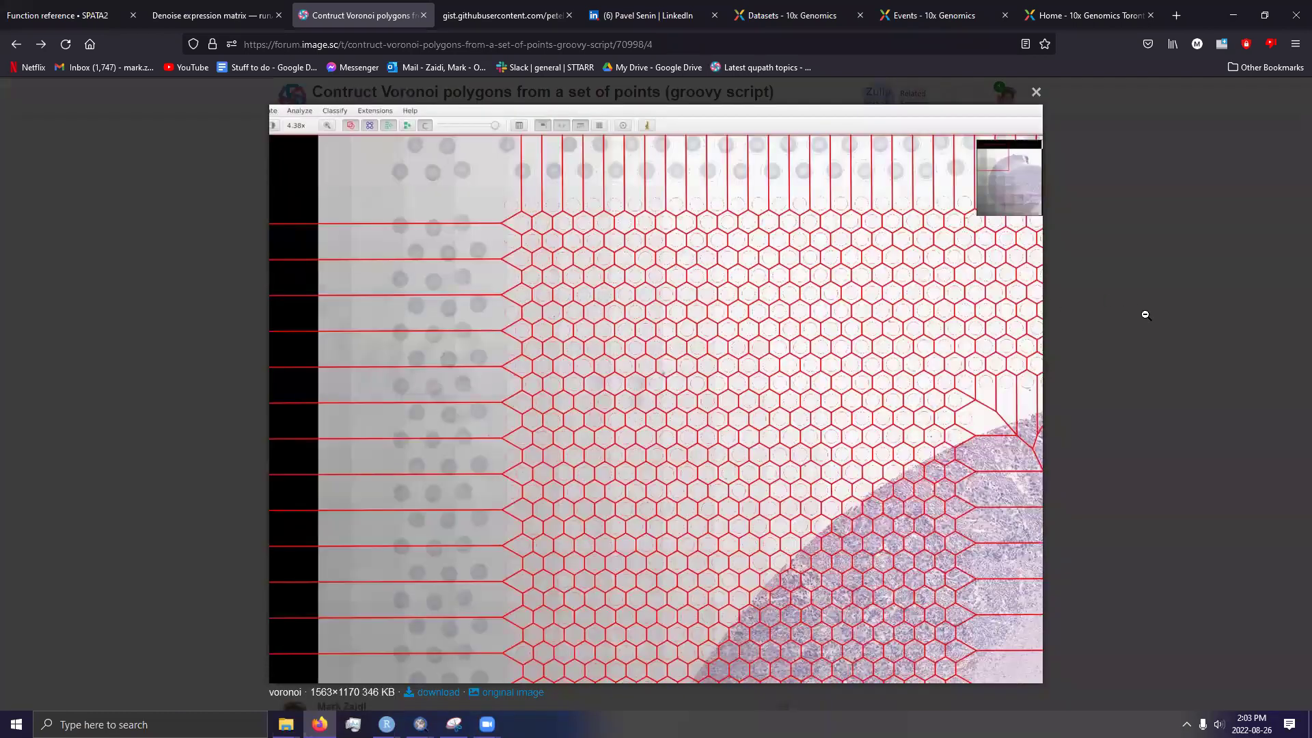
pyautogui.click(893, 357)
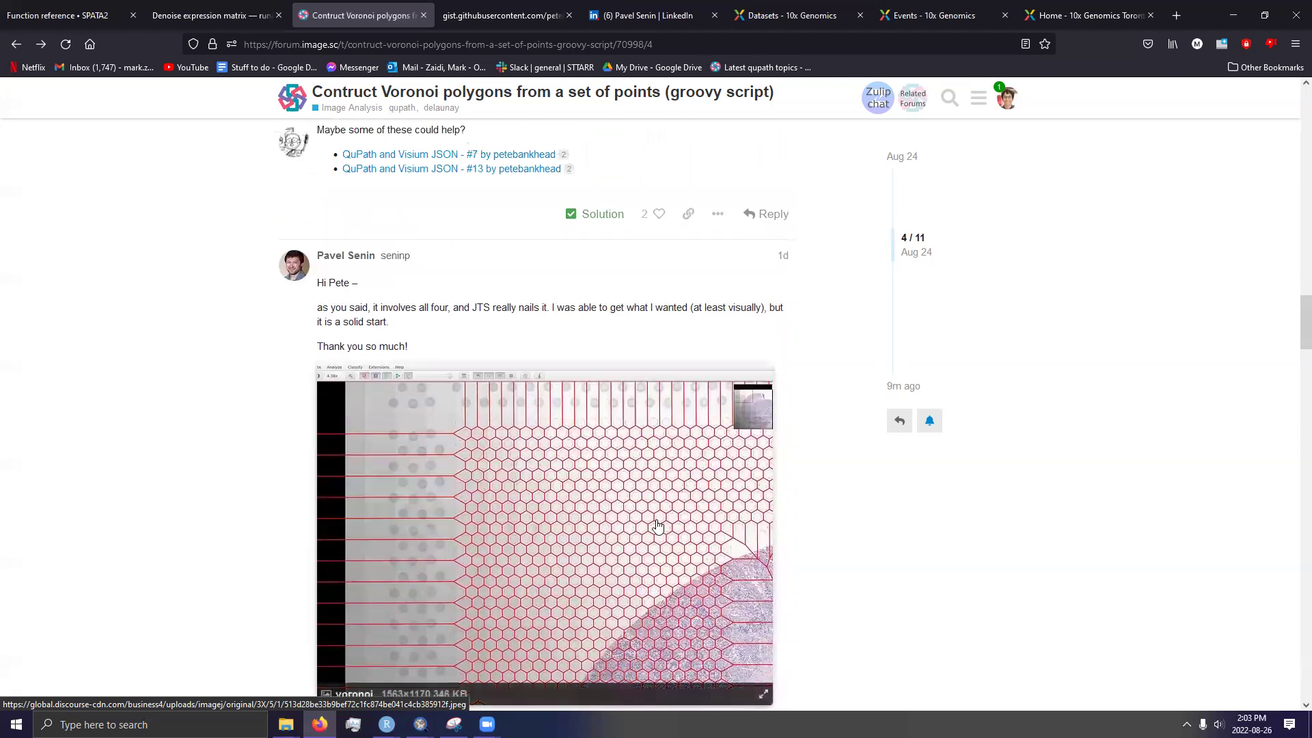
pyautogui.click(552, 489)
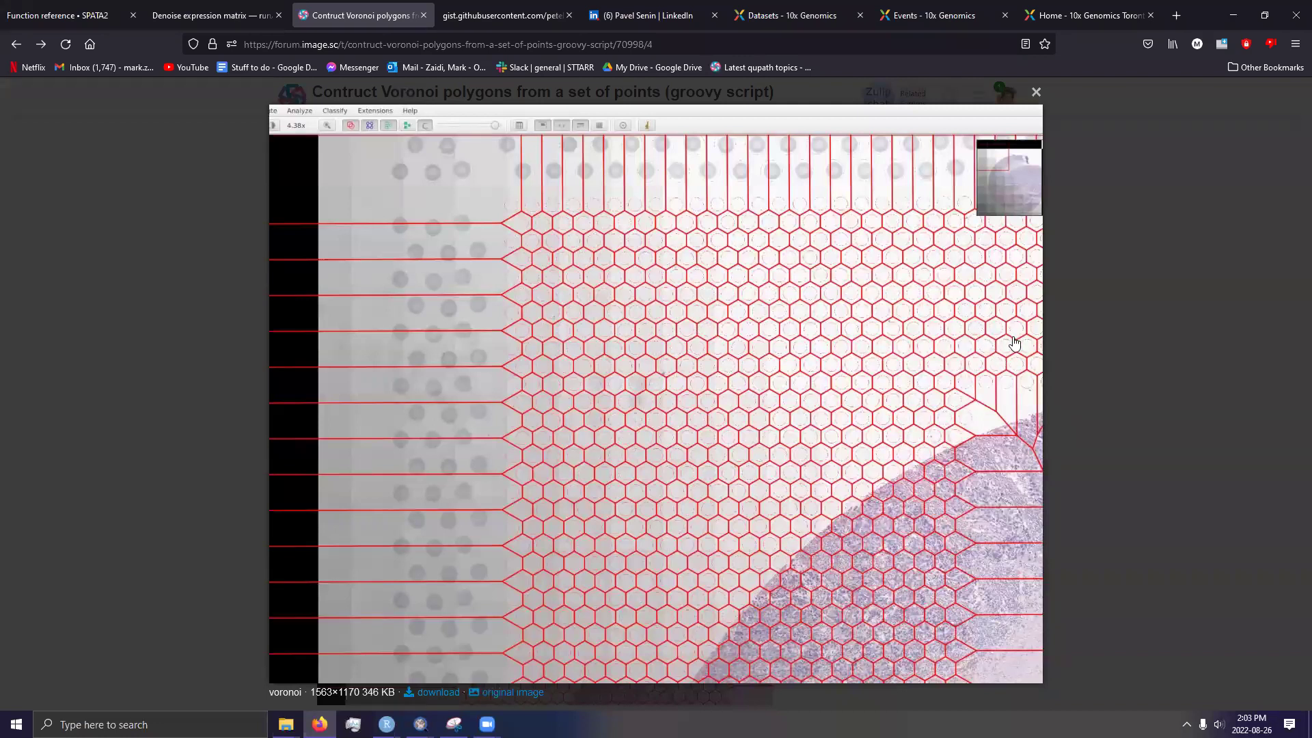
pyautogui.click(987, 397)
# Scroll back up to reply 2 of 11 about counting cells near Visium spots.
pyautogui.scroll(2, 752, 380)
pyautogui.scroll(3, 726, 384)
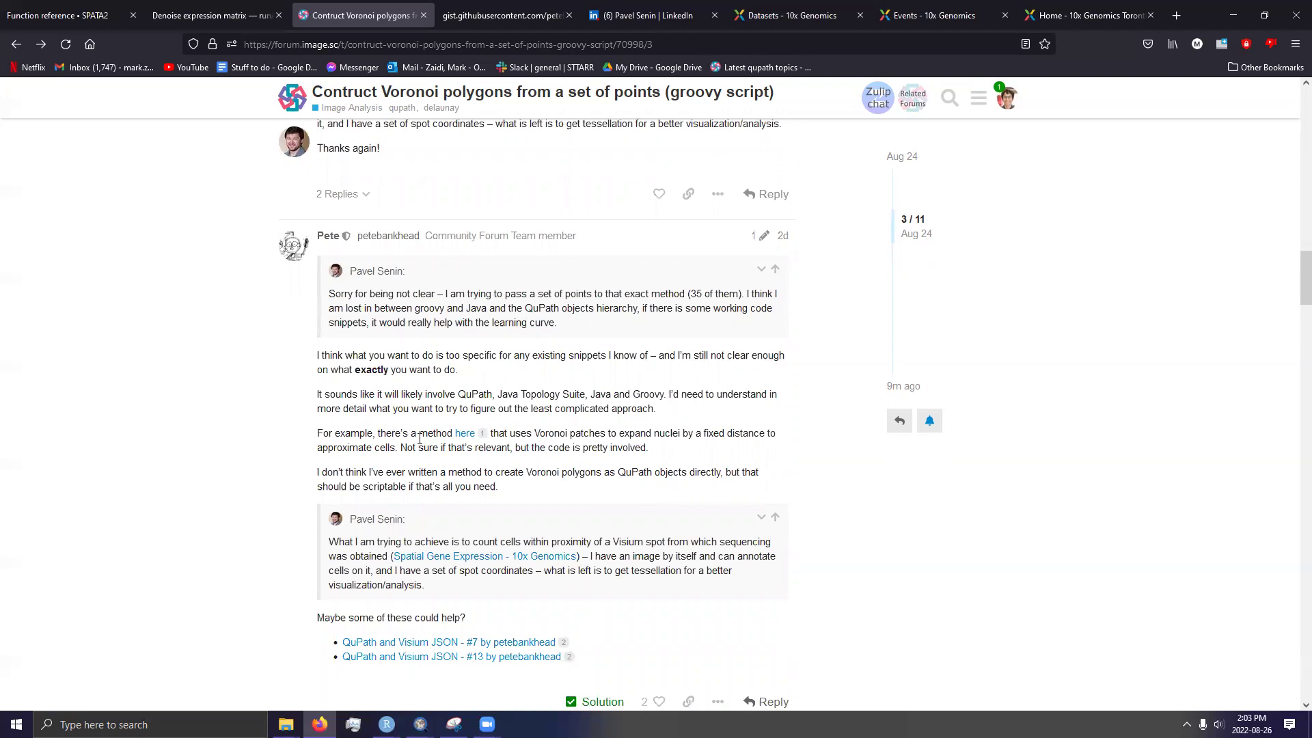
pyautogui.scroll(3, 430, 441)
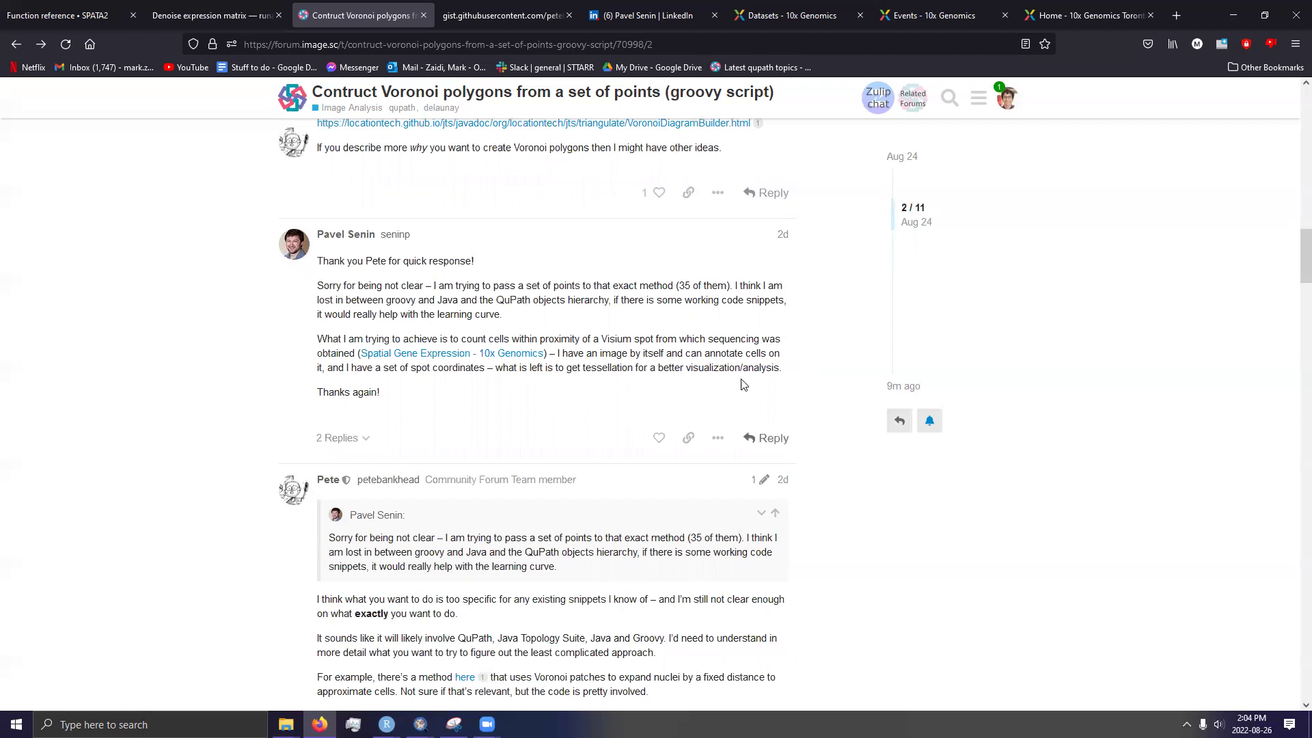
pyautogui.click(1233, 15)
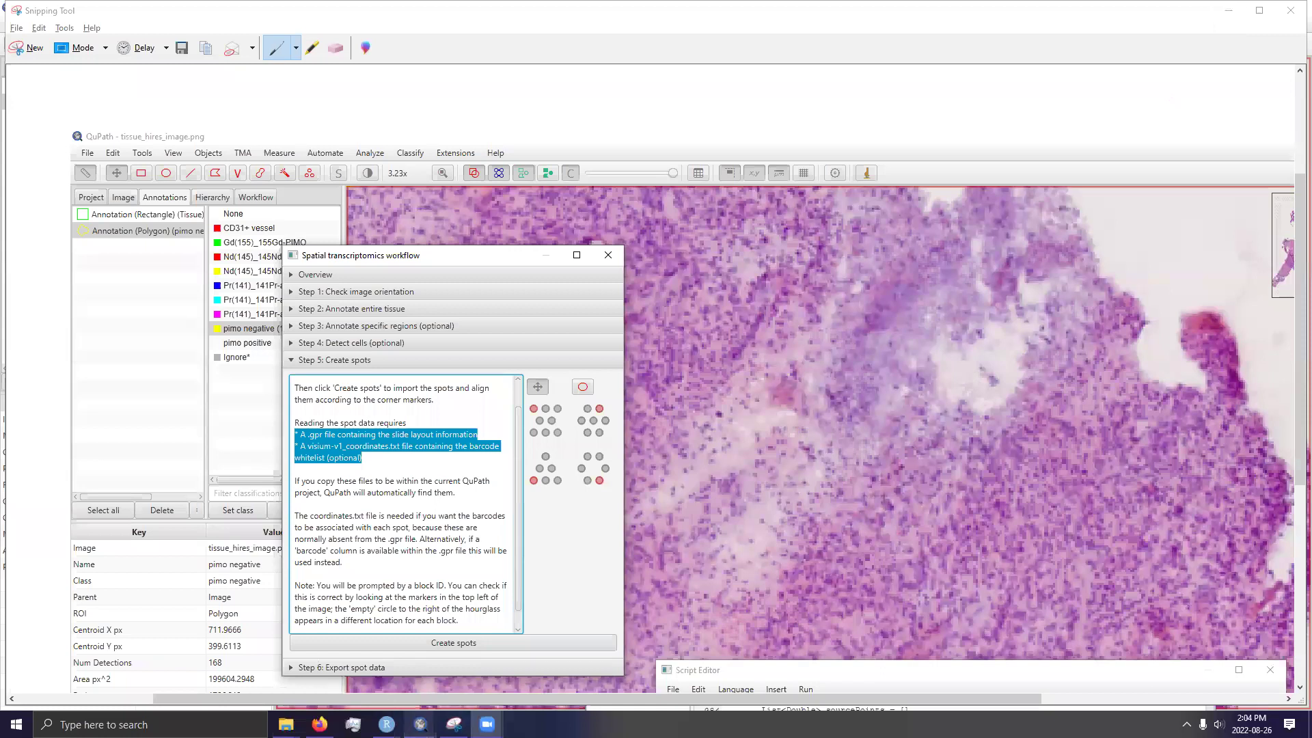
pyautogui.moveTo(420, 723)
pyautogui.click(467, 675)
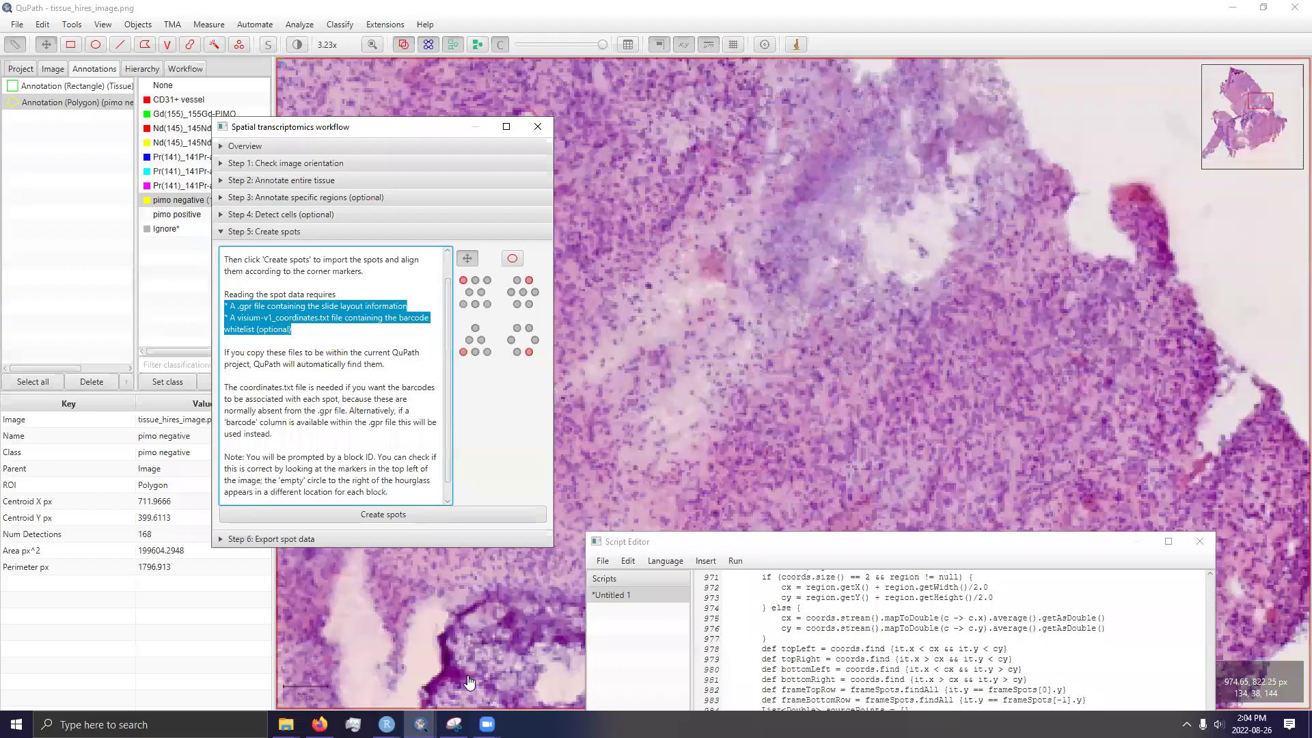
pyautogui.click(319, 724)
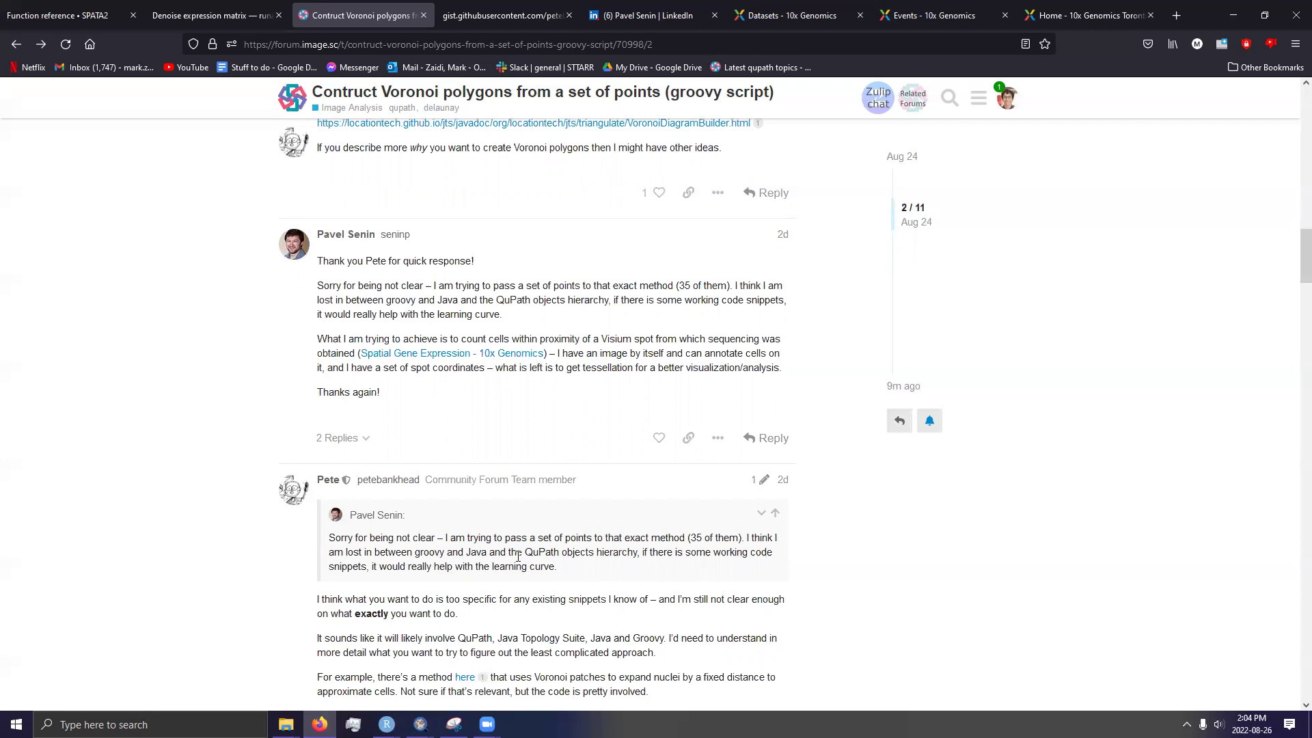
# Enlarge the Voronoi hexagon screenshot from reply 5 of 11 to its full 1563×1170 size.
pyautogui.scroll(15, 519, 386)
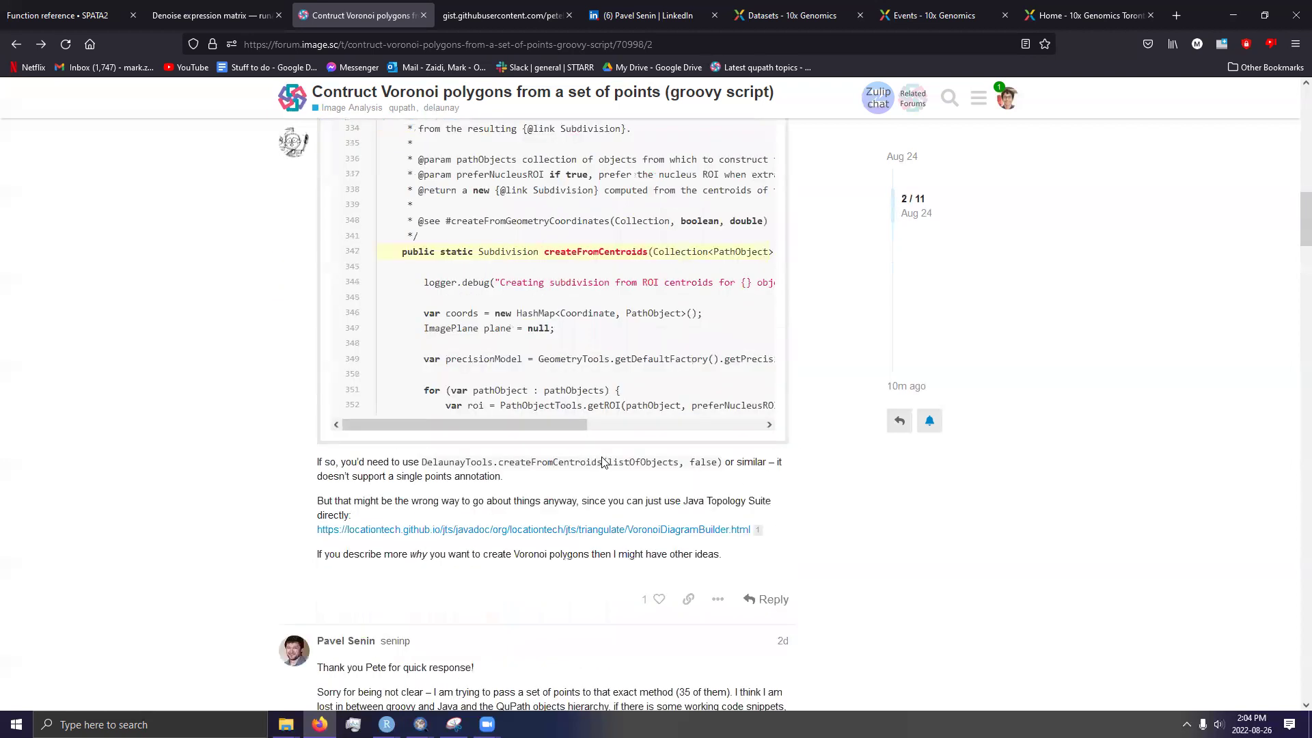
pyautogui.scroll(-10, 215, 418)
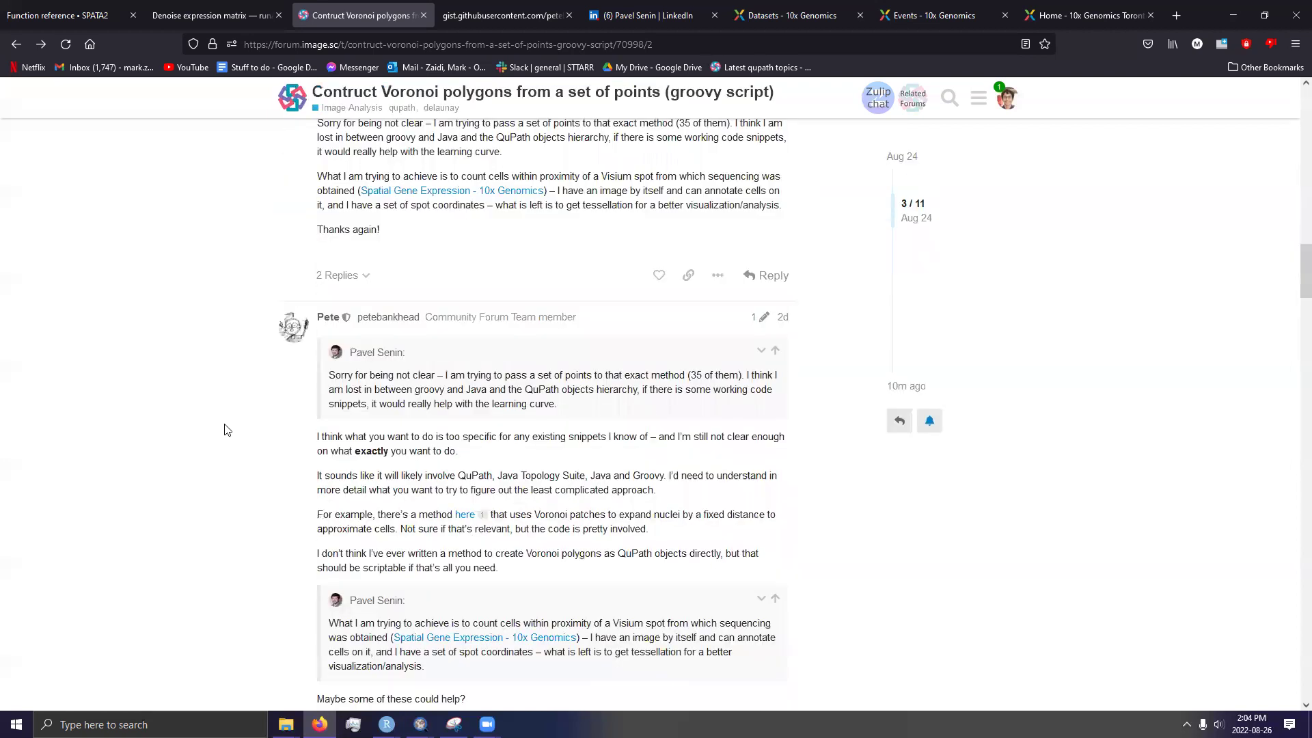
pyautogui.scroll(-5, 638, 278)
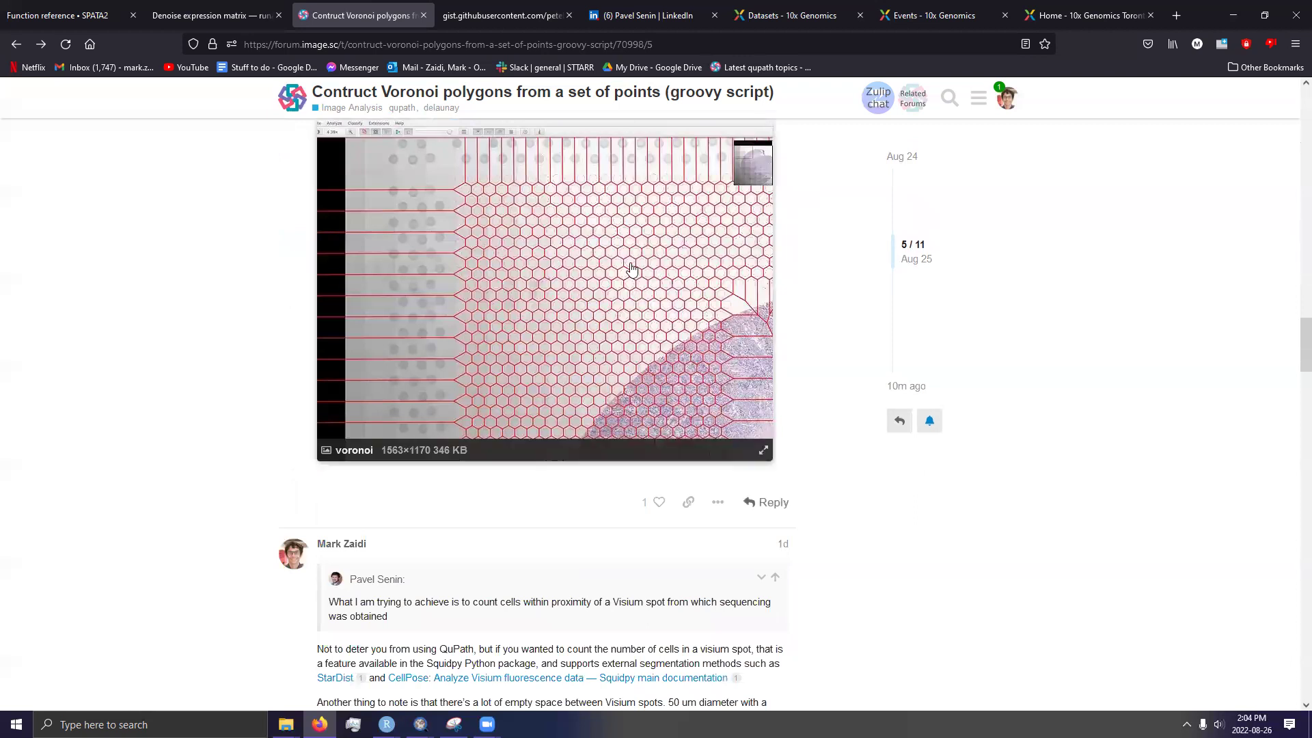
pyautogui.click(635, 270)
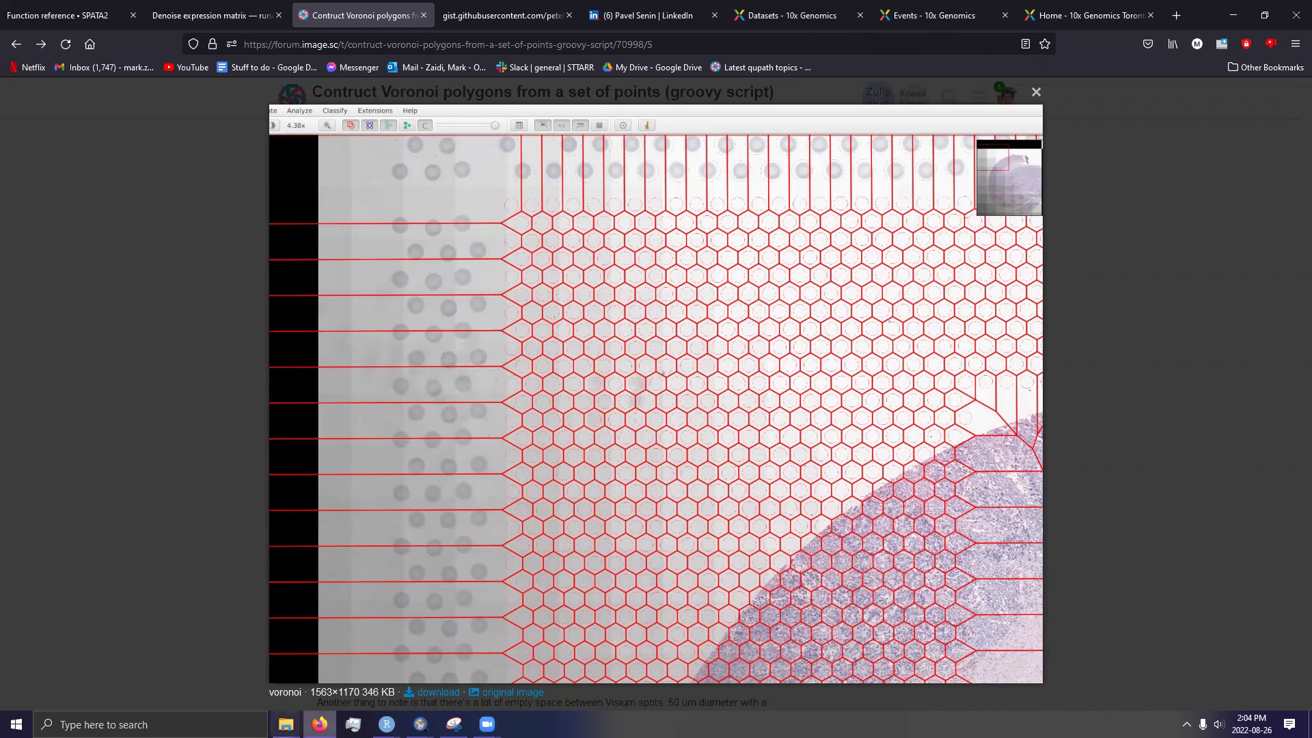
# Launch Loupe Browser, open the most recent 50D sample and maximize the window.
pyautogui.click(150, 724)
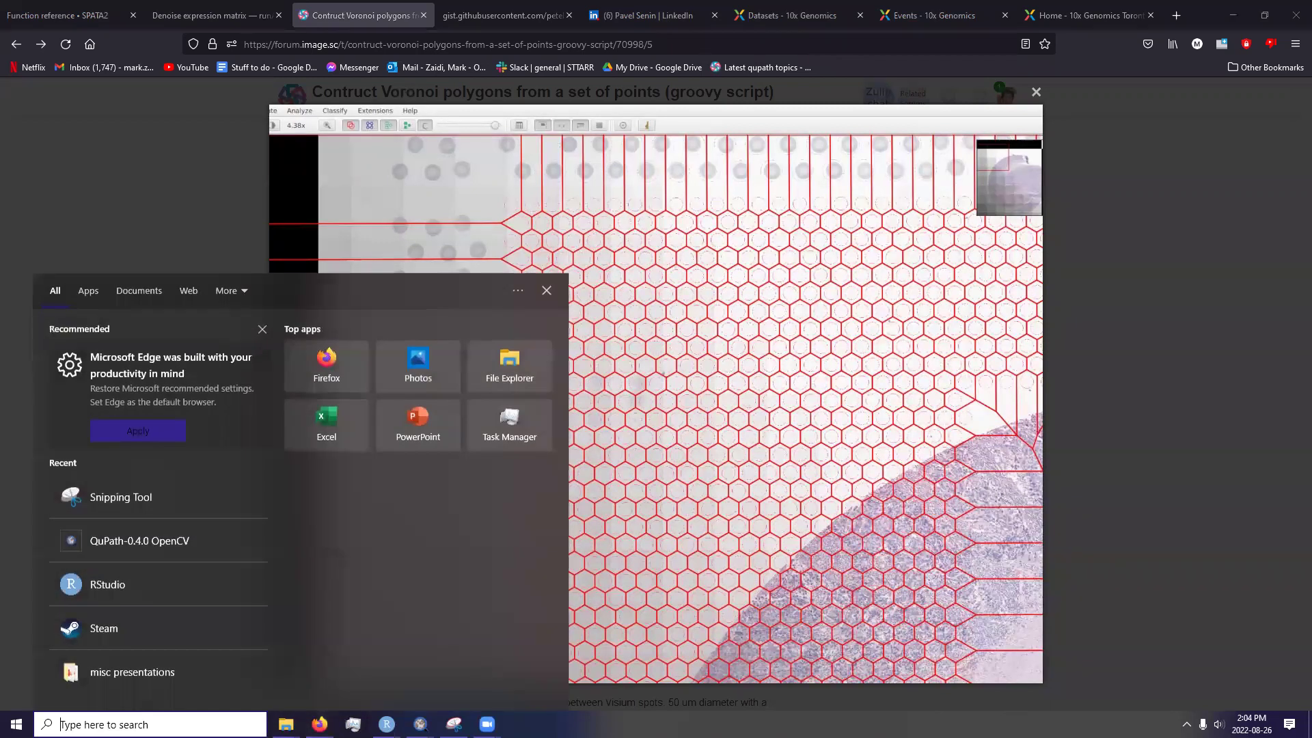
pyautogui.write('loupe')
pyautogui.press('Return')
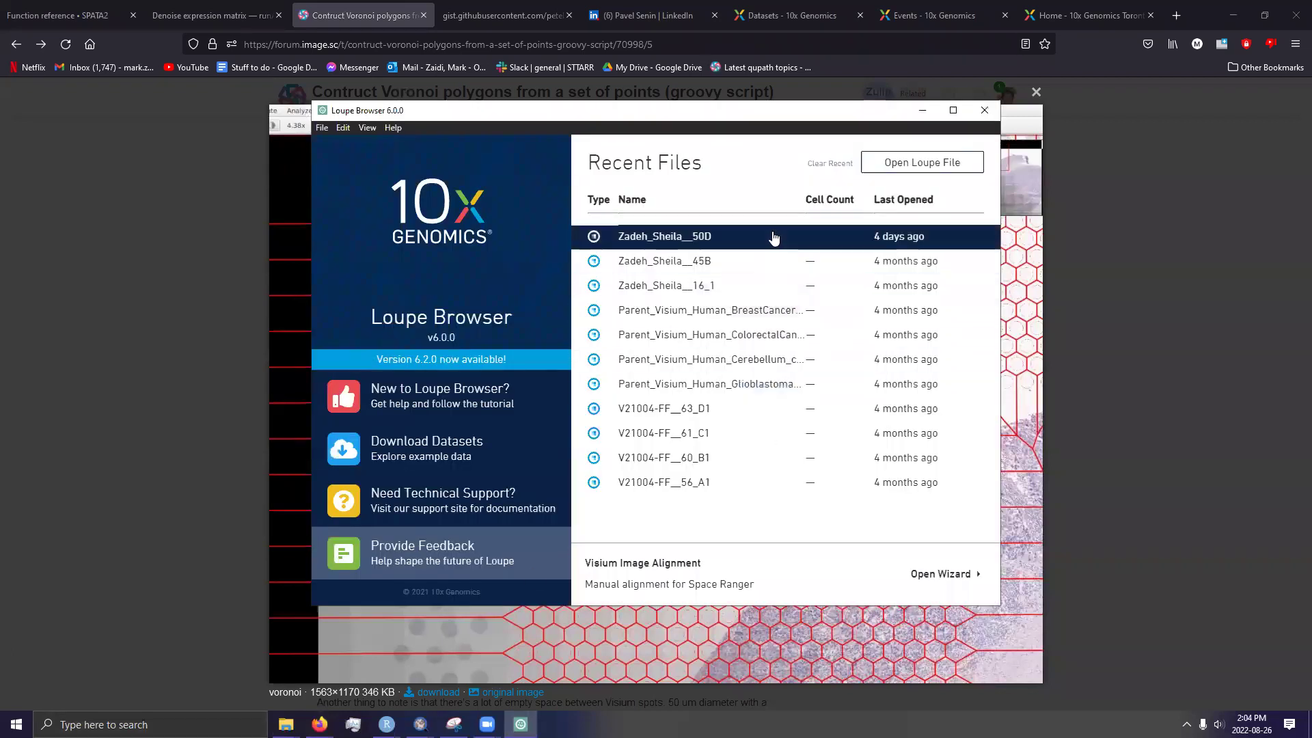
pyautogui.click(774, 236)
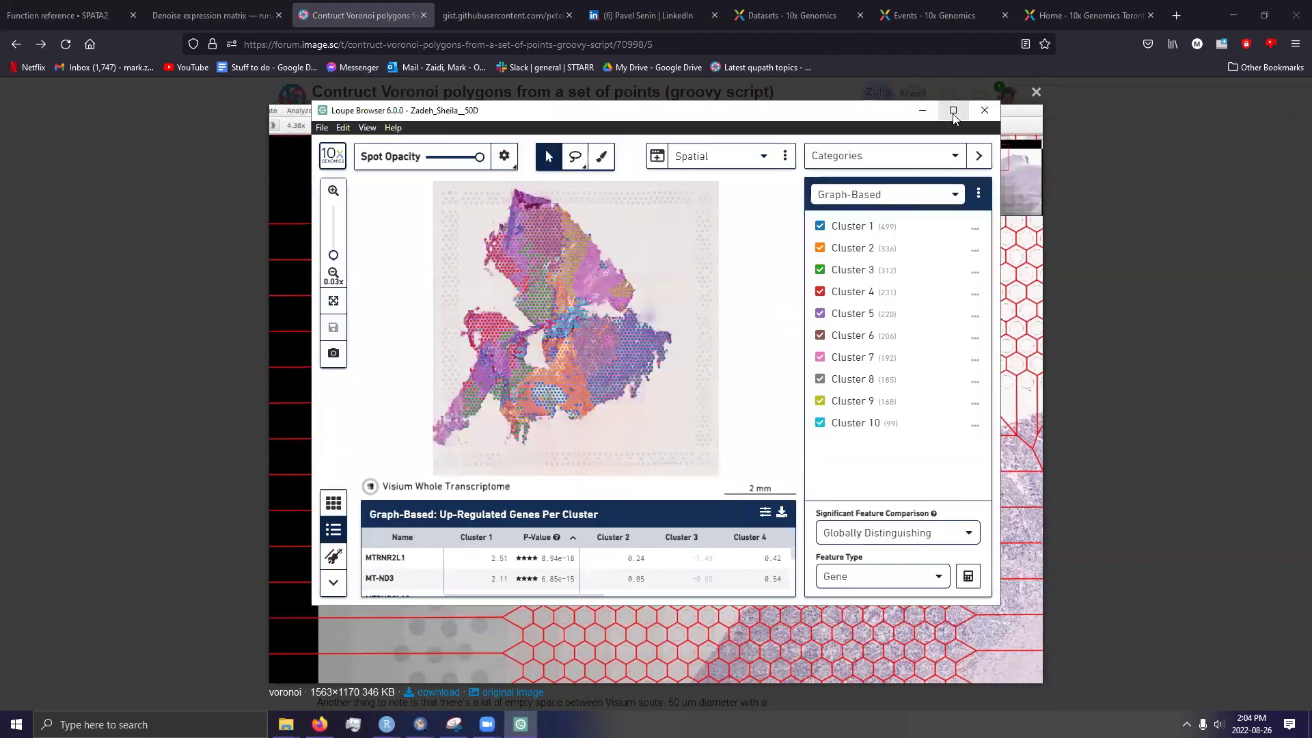
pyautogui.click(953, 112)
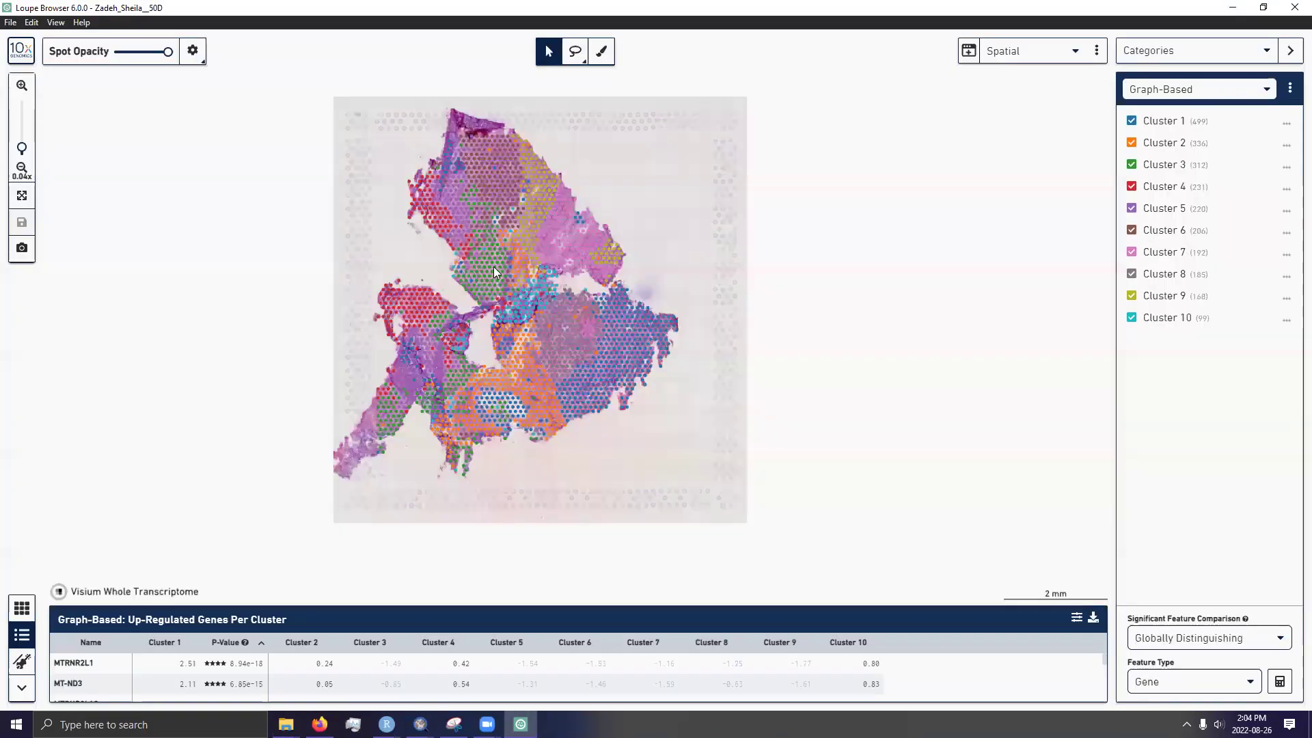
# Zoom in on the clustered spots and adjust the Spot Opacity slider to reveal the H&E tissue.
pyautogui.scroll(5, 496, 266)
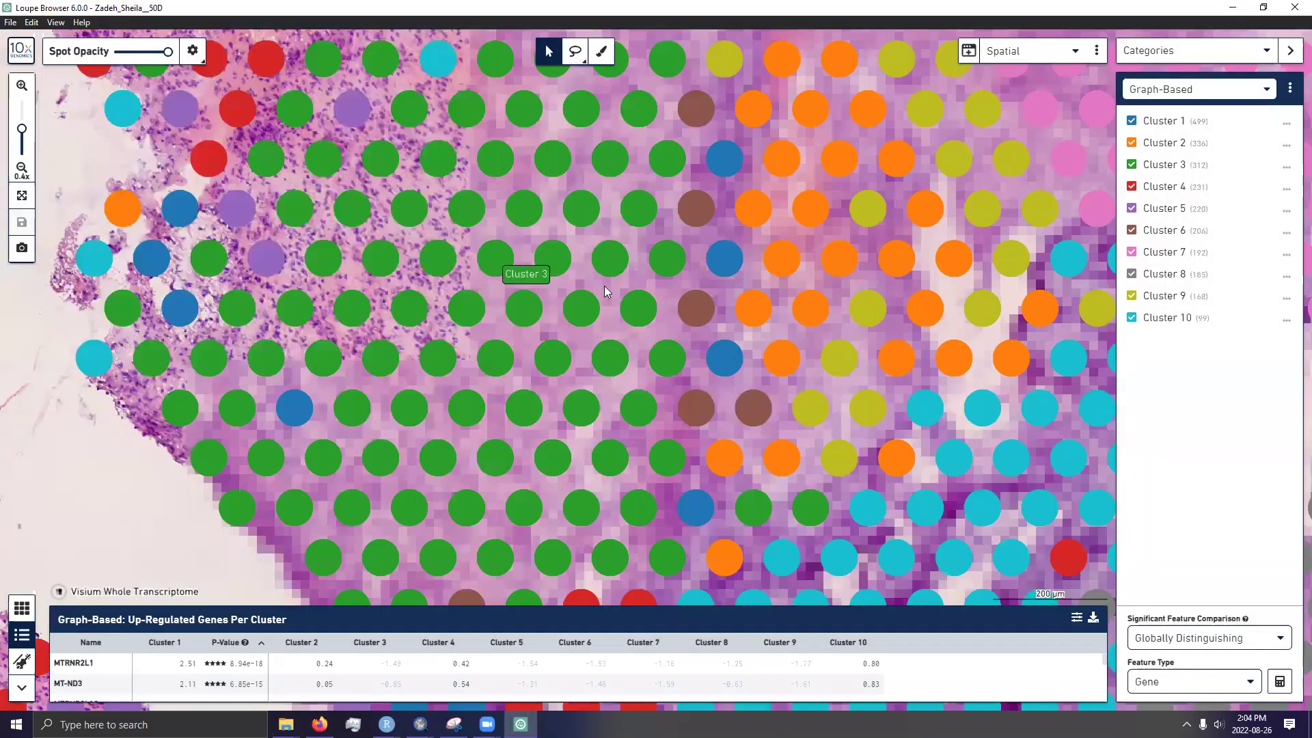
pyautogui.scroll(2, 630, 326)
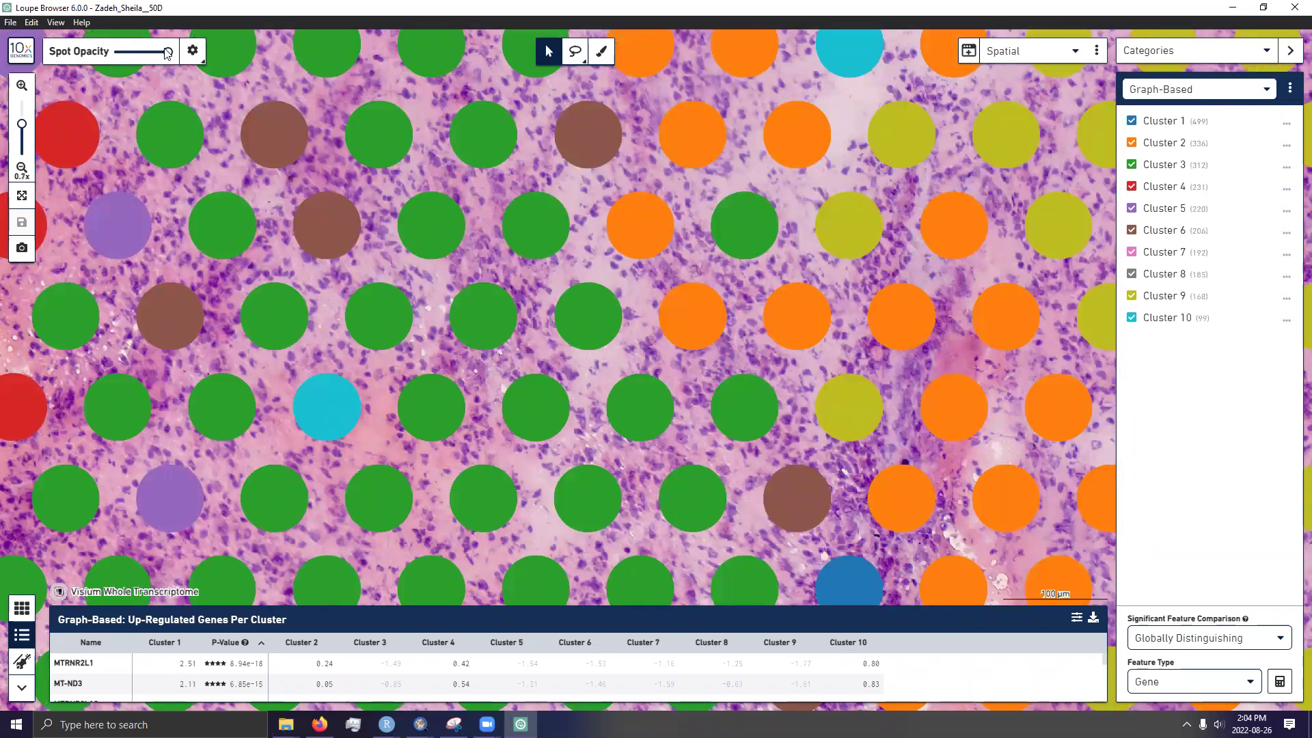
pyautogui.moveTo(142, 59); pyautogui.dragTo(79, 70)
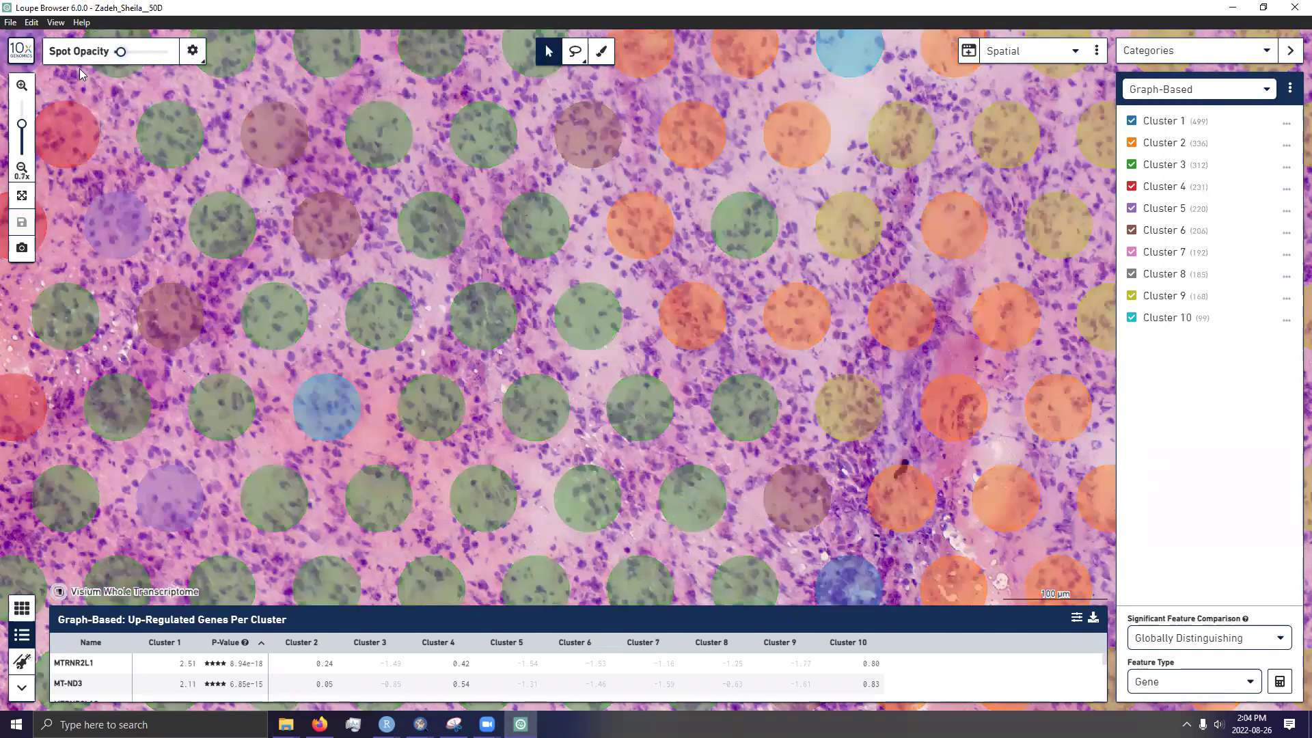
pyautogui.moveTo(172, 76); pyautogui.dragTo(112, 102)
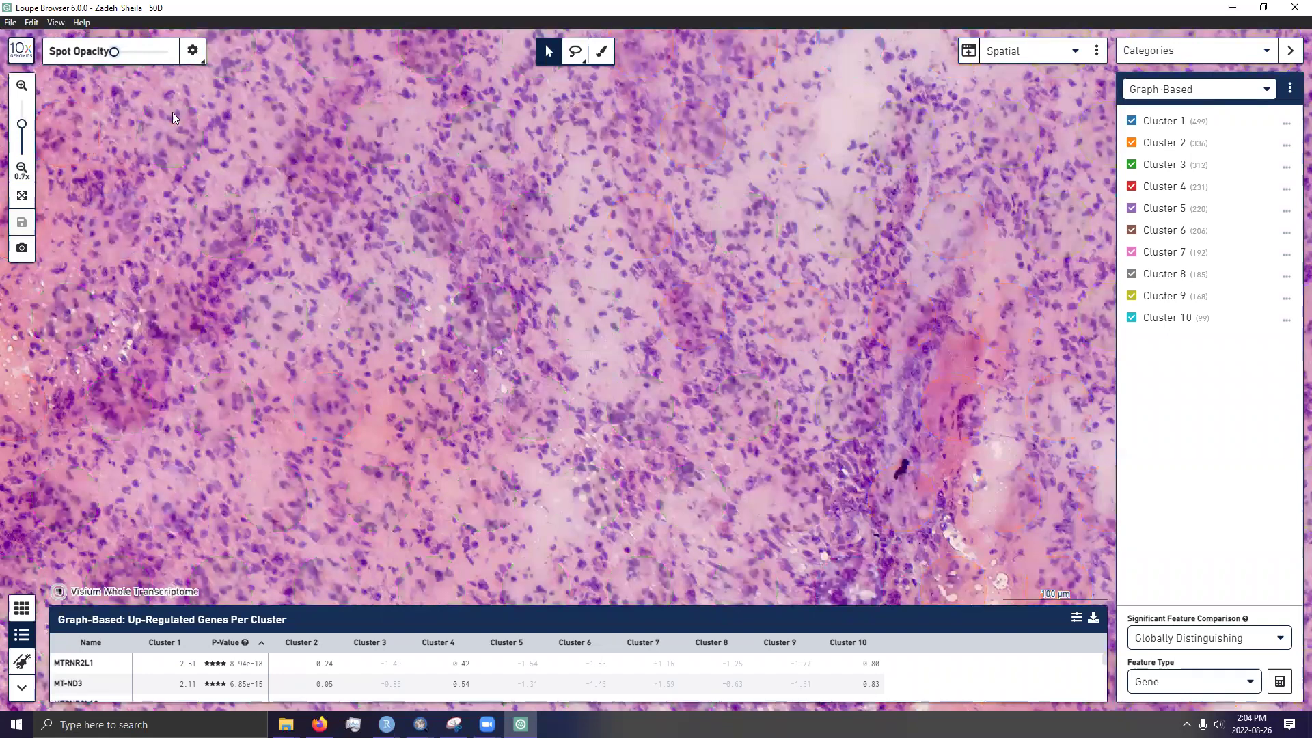
# Restore the cluster spots to full opacity.
pyautogui.moveTo(114, 51); pyautogui.dragTo(167, 51)
pyautogui.scroll(5, 947, 465)
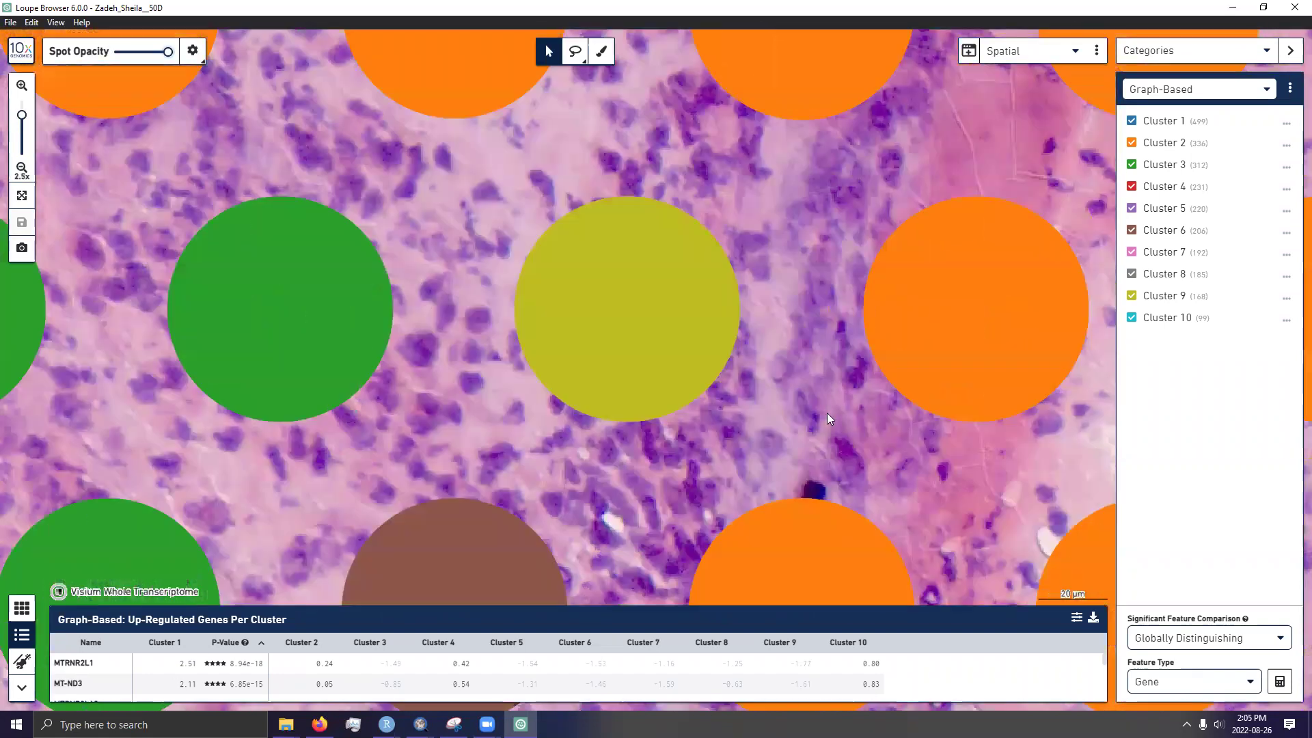
pyautogui.scroll(-2, 816, 401)
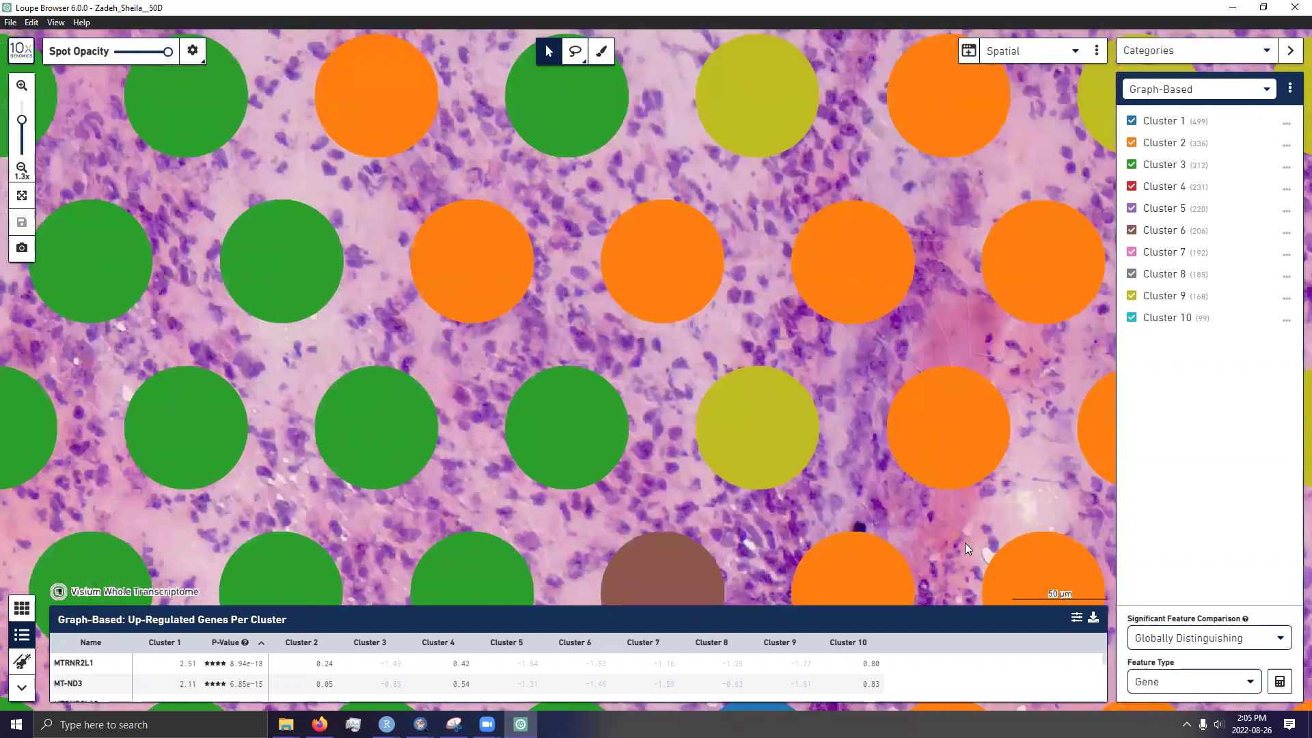
# Pan and zoom between 0.4x and 1.3x across the spots, then show the forum's Voronoi image.
pyautogui.moveTo(964, 542); pyautogui.dragTo(942, 478)
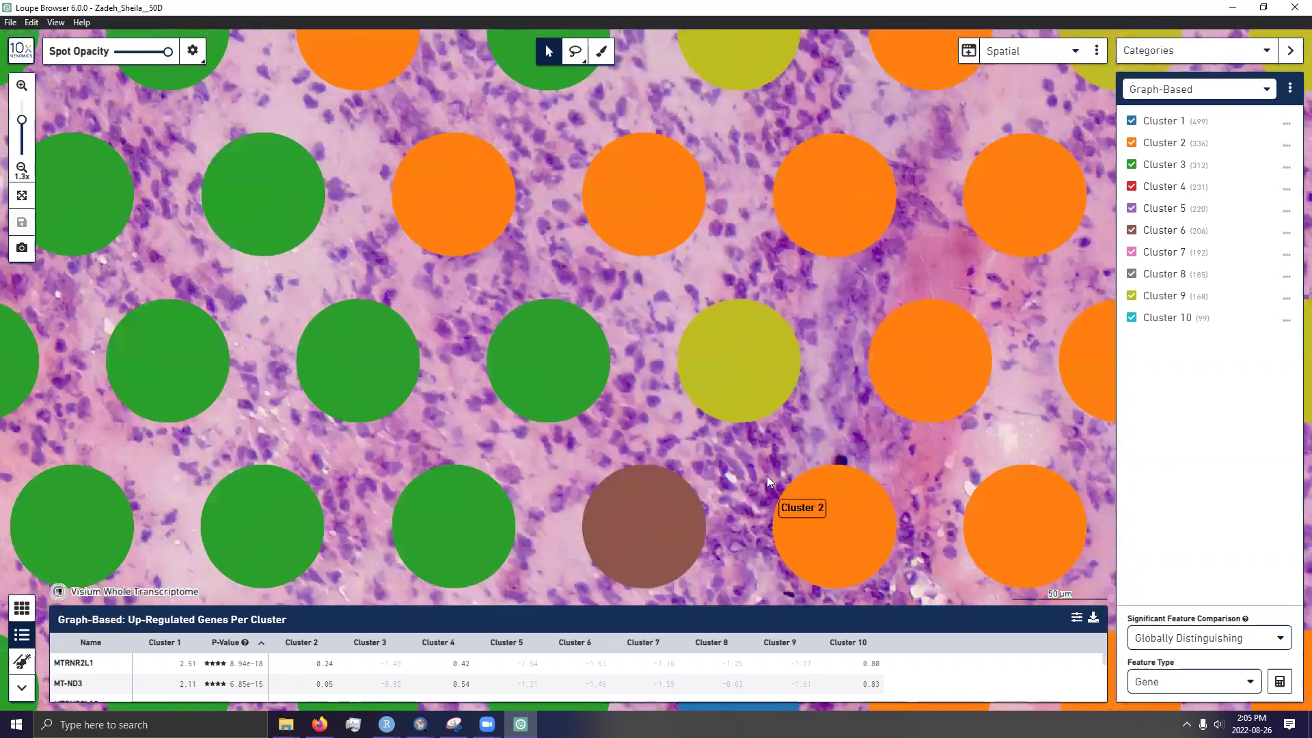
pyautogui.moveTo(767, 474); pyautogui.dragTo(817, 526)
pyautogui.scroll(-3, 819, 520)
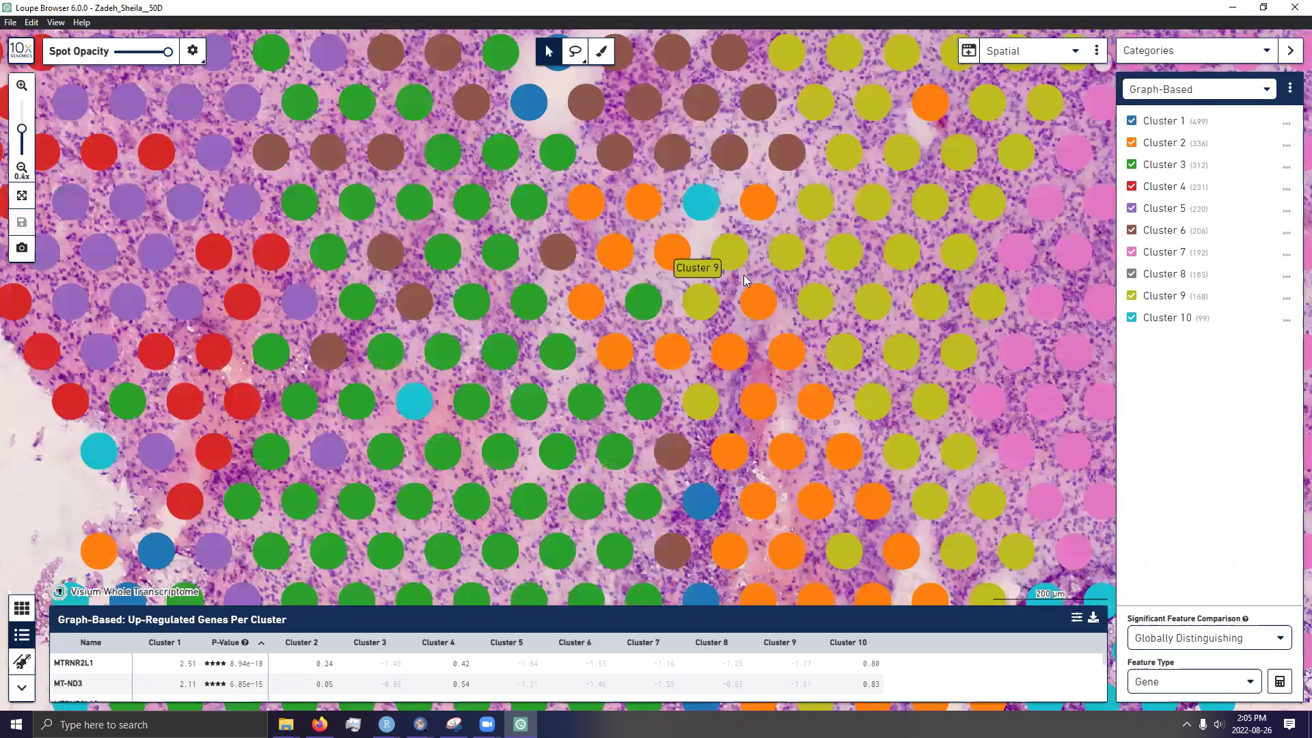
pyautogui.scroll(3, 714, 271)
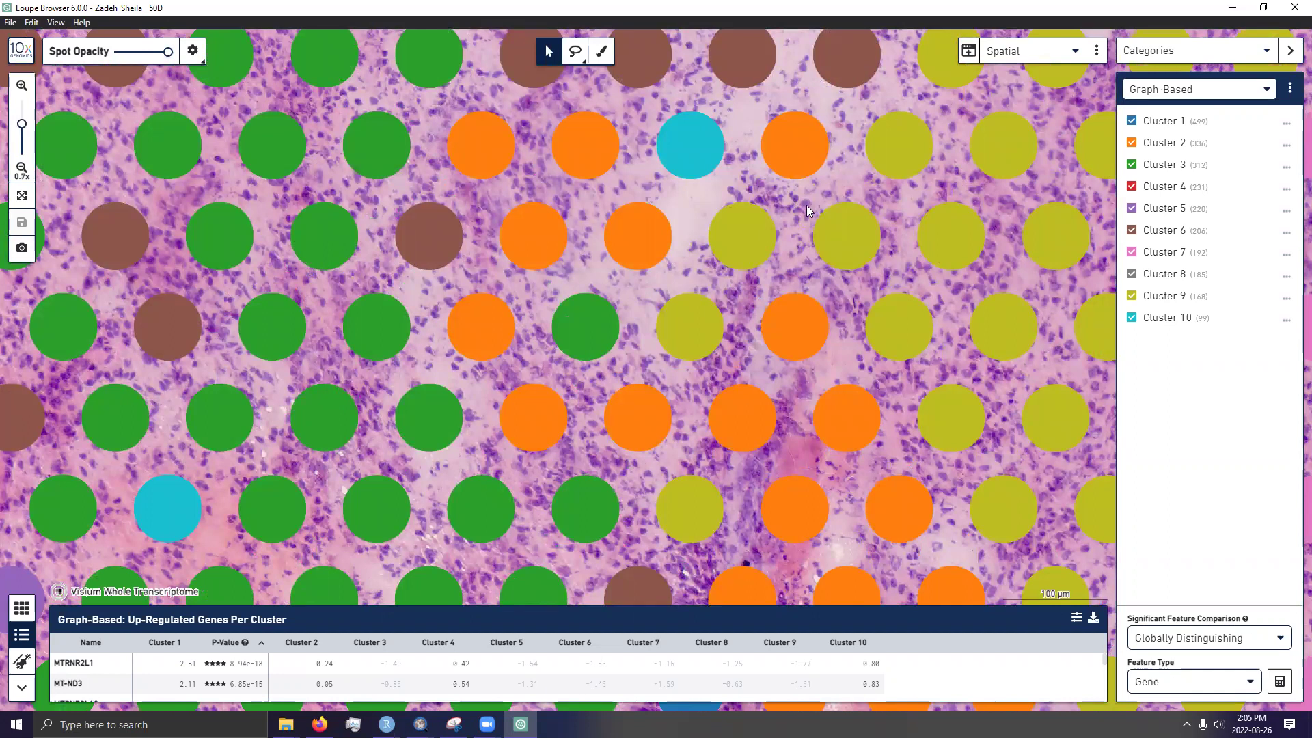
pyautogui.scroll(3, 806, 205)
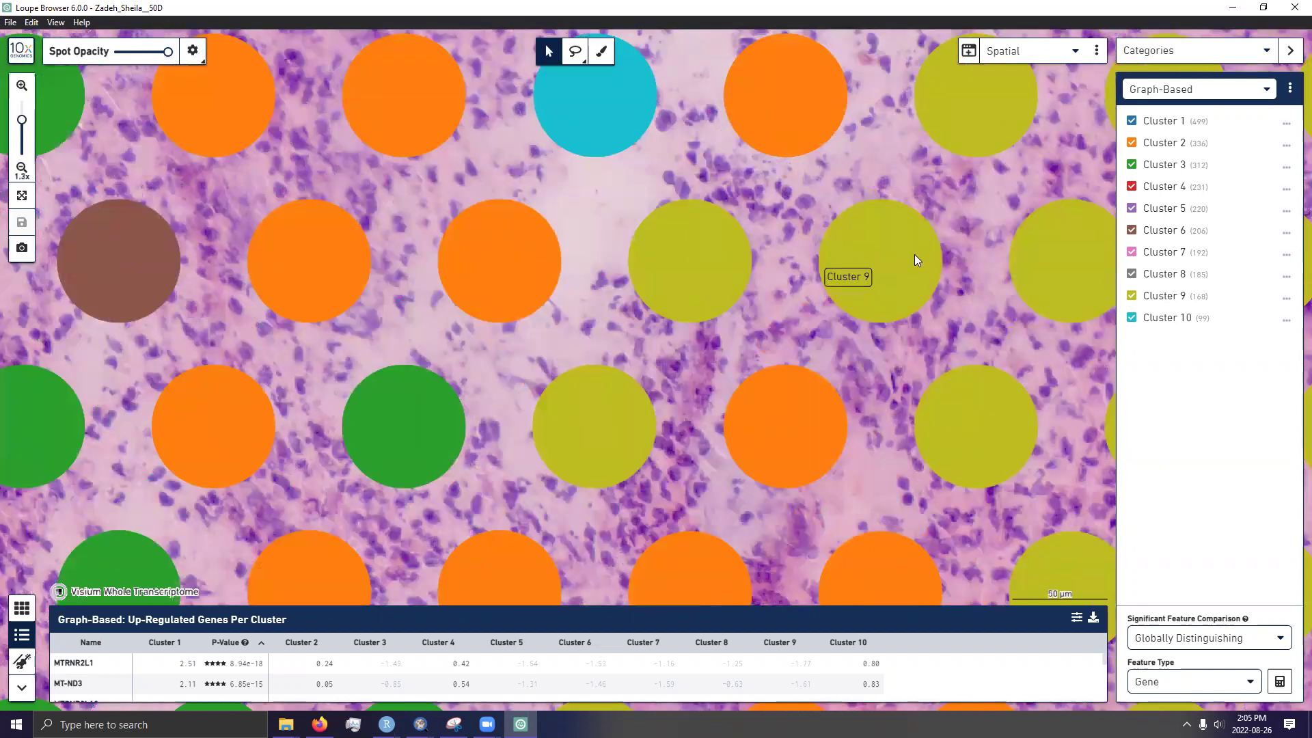
pyautogui.click(319, 724)
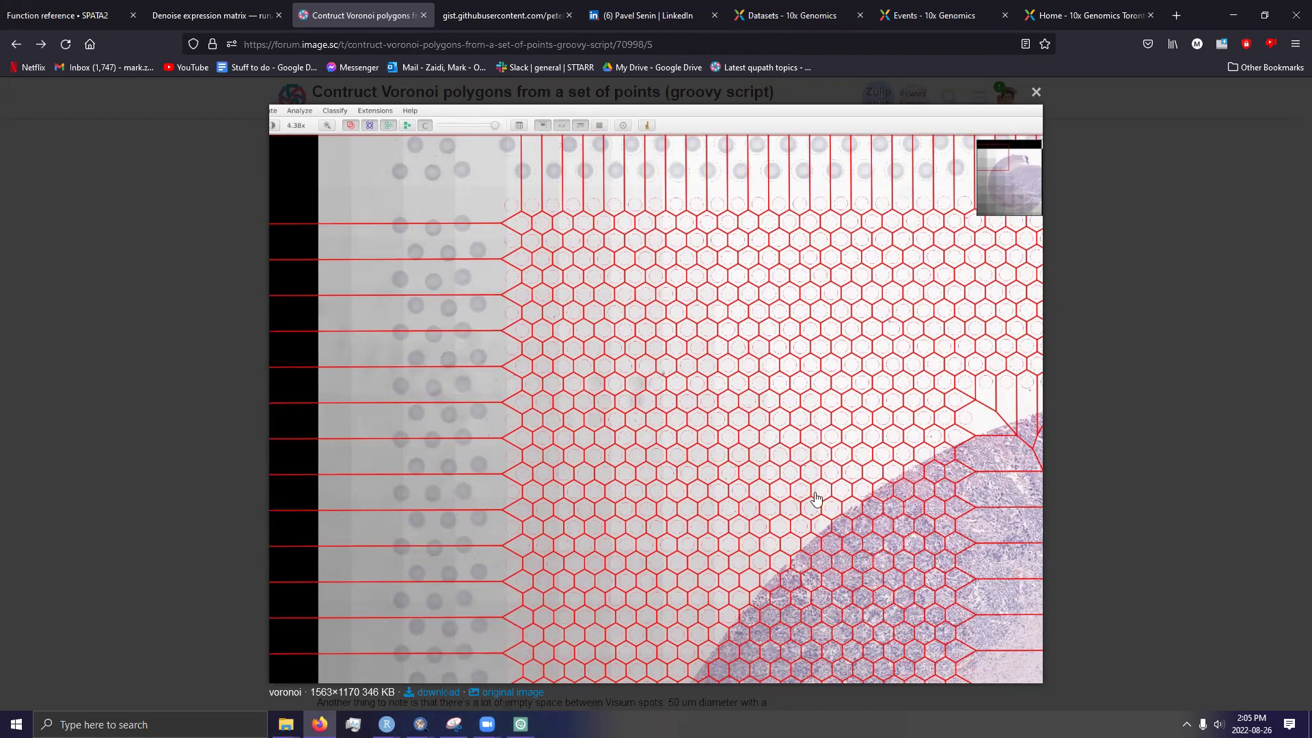
# Back in Loupe Browser, pan and zoom in close on a Cluster 9 spot.
pyautogui.click(1236, 11)
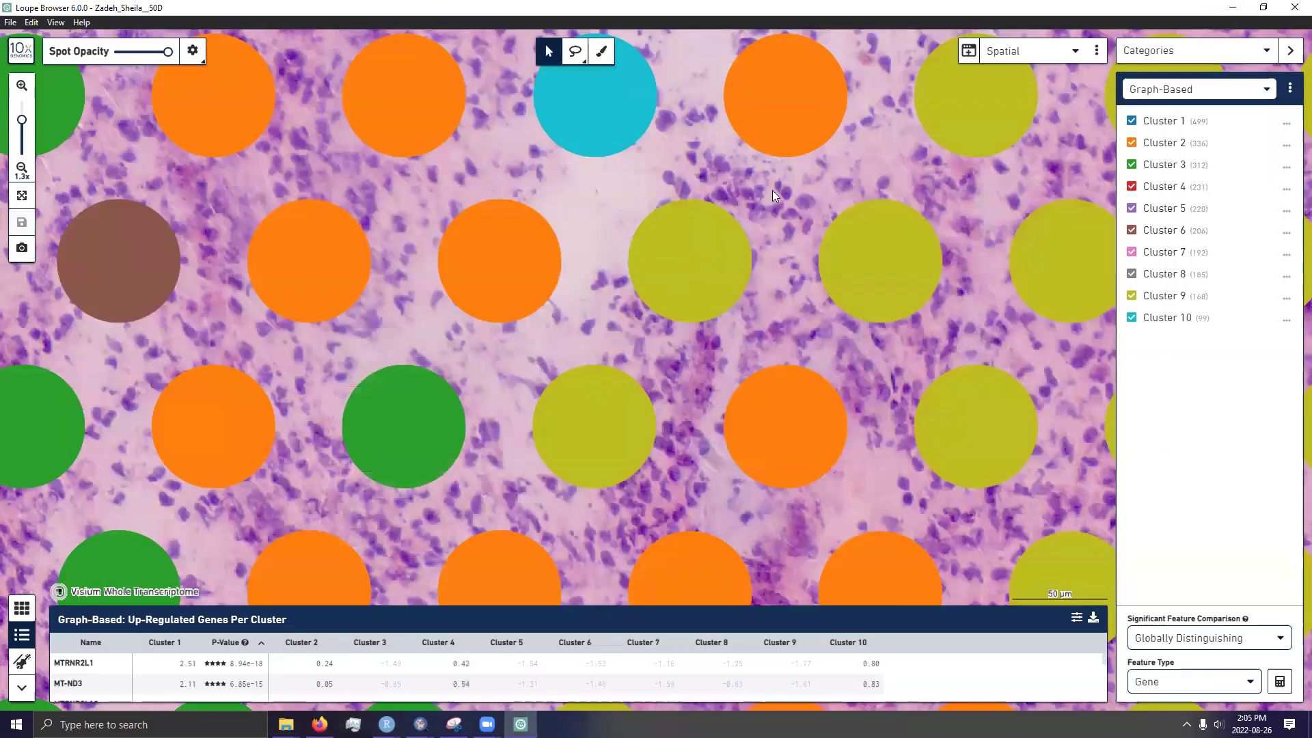
pyautogui.moveTo(772, 189); pyautogui.dragTo(726, 260)
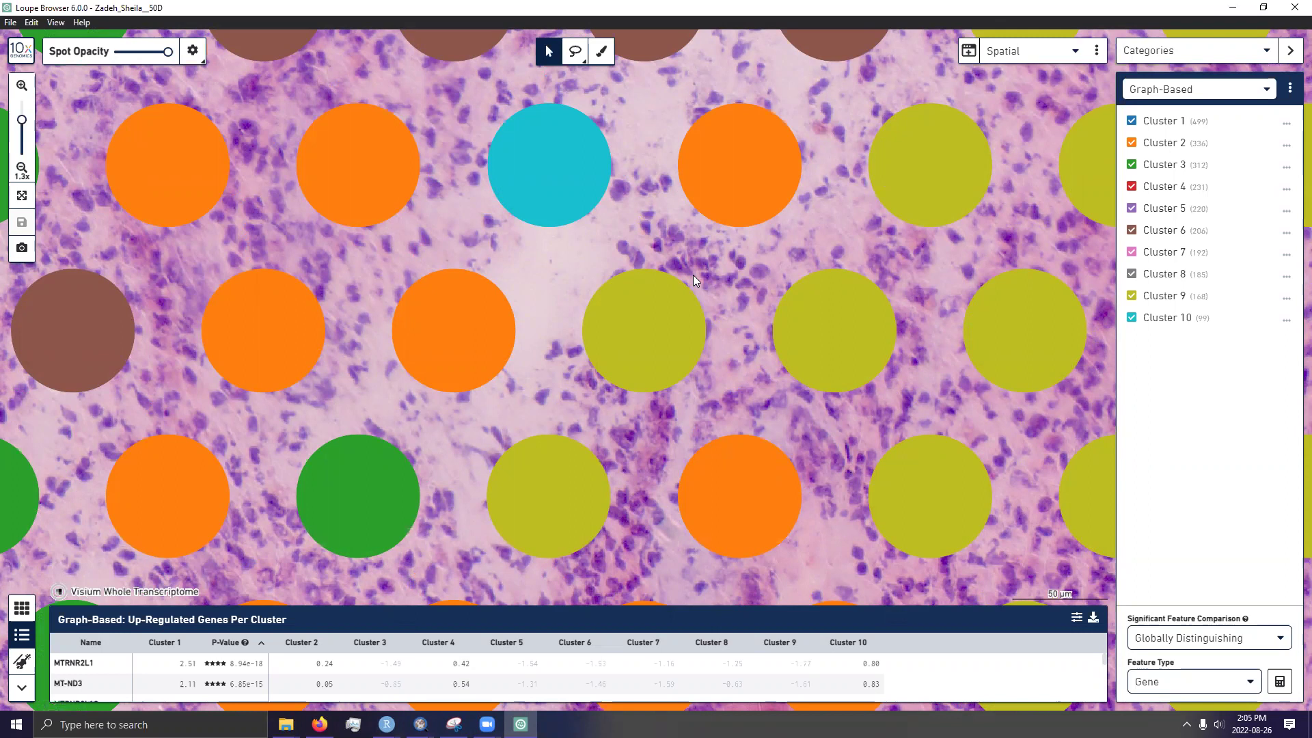
pyautogui.scroll(3, 690, 291)
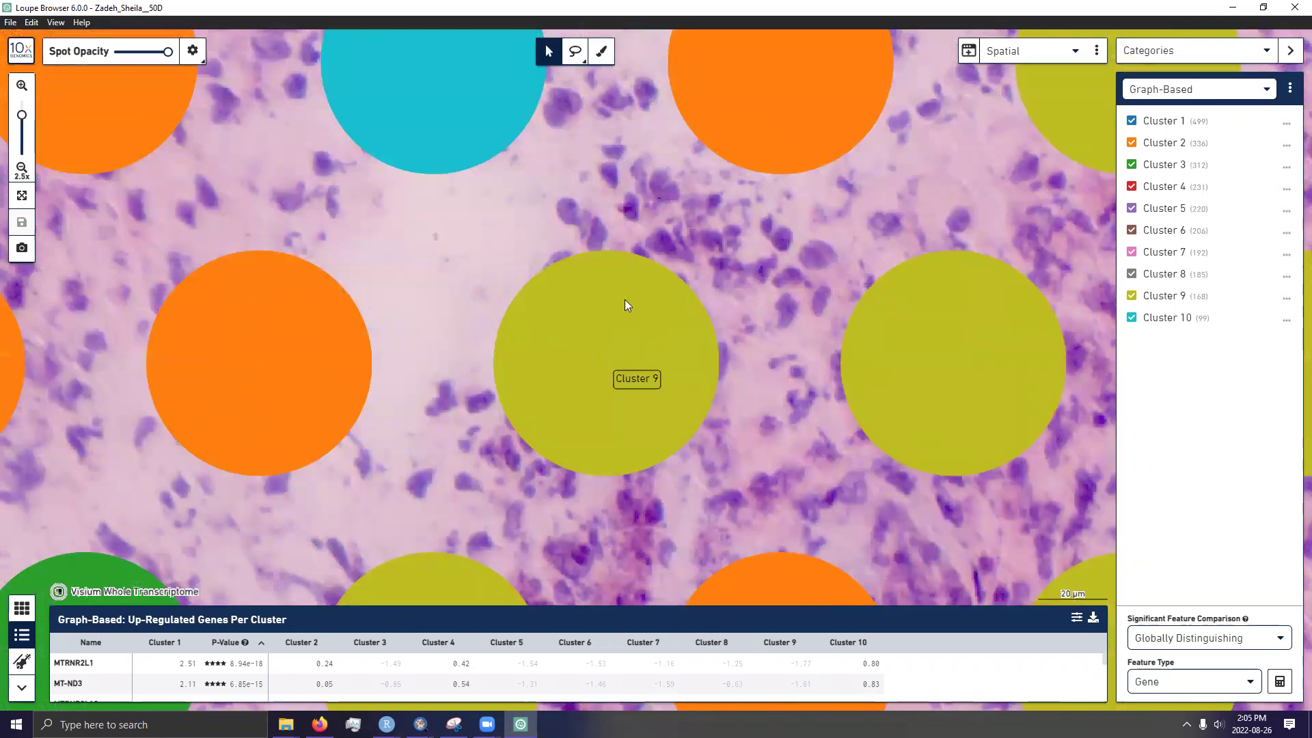
pyautogui.scroll(5, 619, 292)
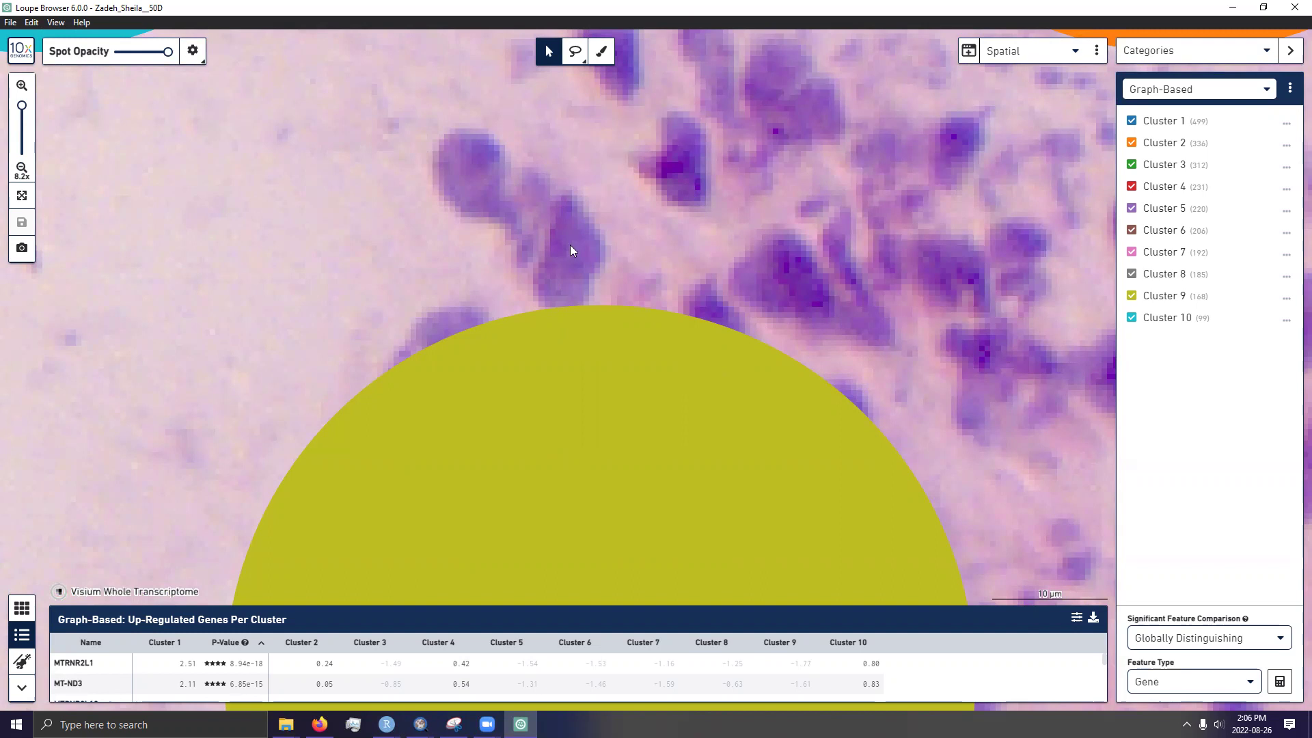
pyautogui.scroll(-3, 575, 303)
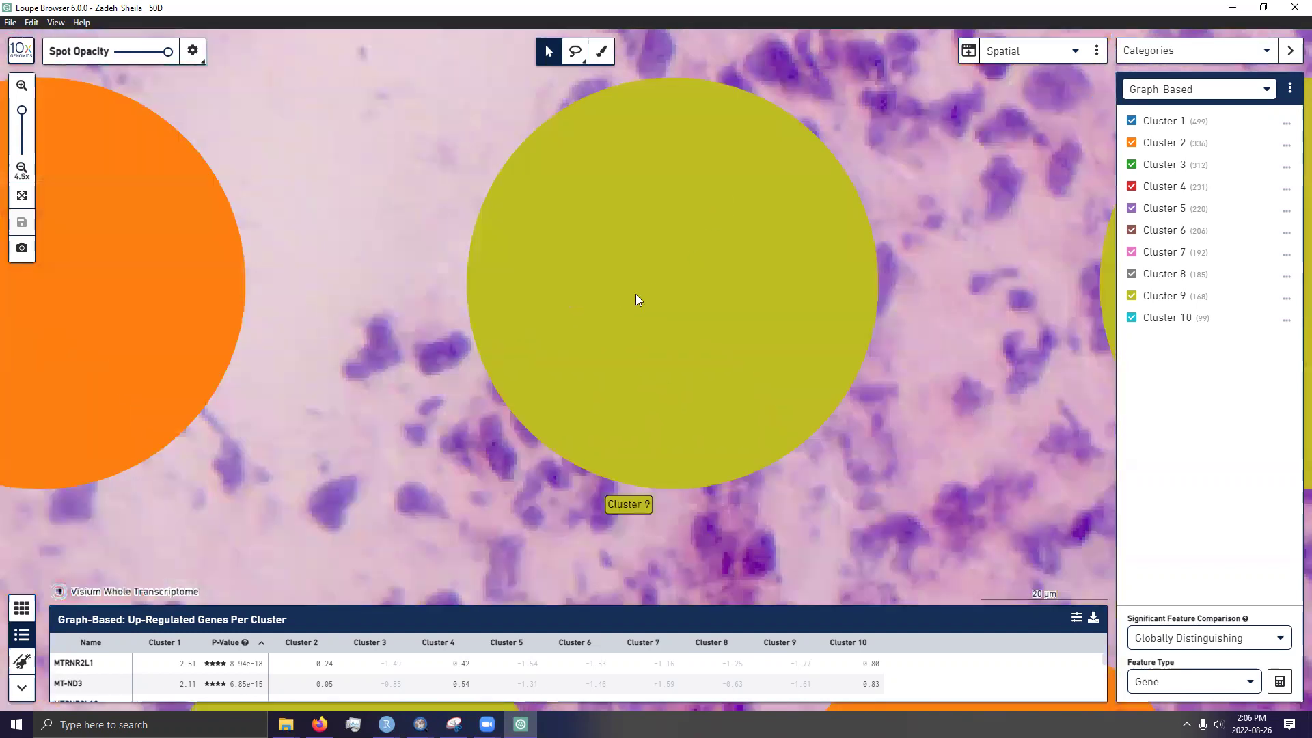
pyautogui.scroll(-3, 636, 300)
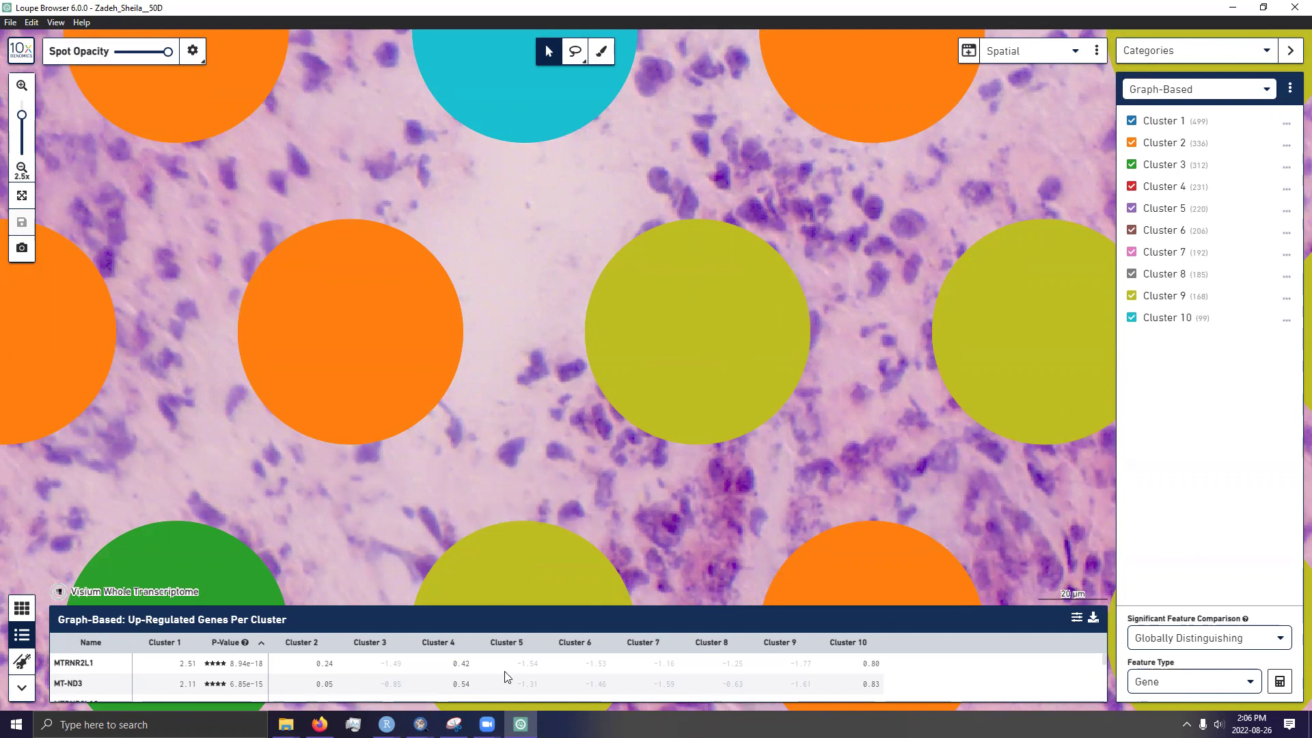
# Open the Visium Spatial Gene Expression User Guide PDF from the papers > Visium folder.
pyautogui.moveTo(286, 724)
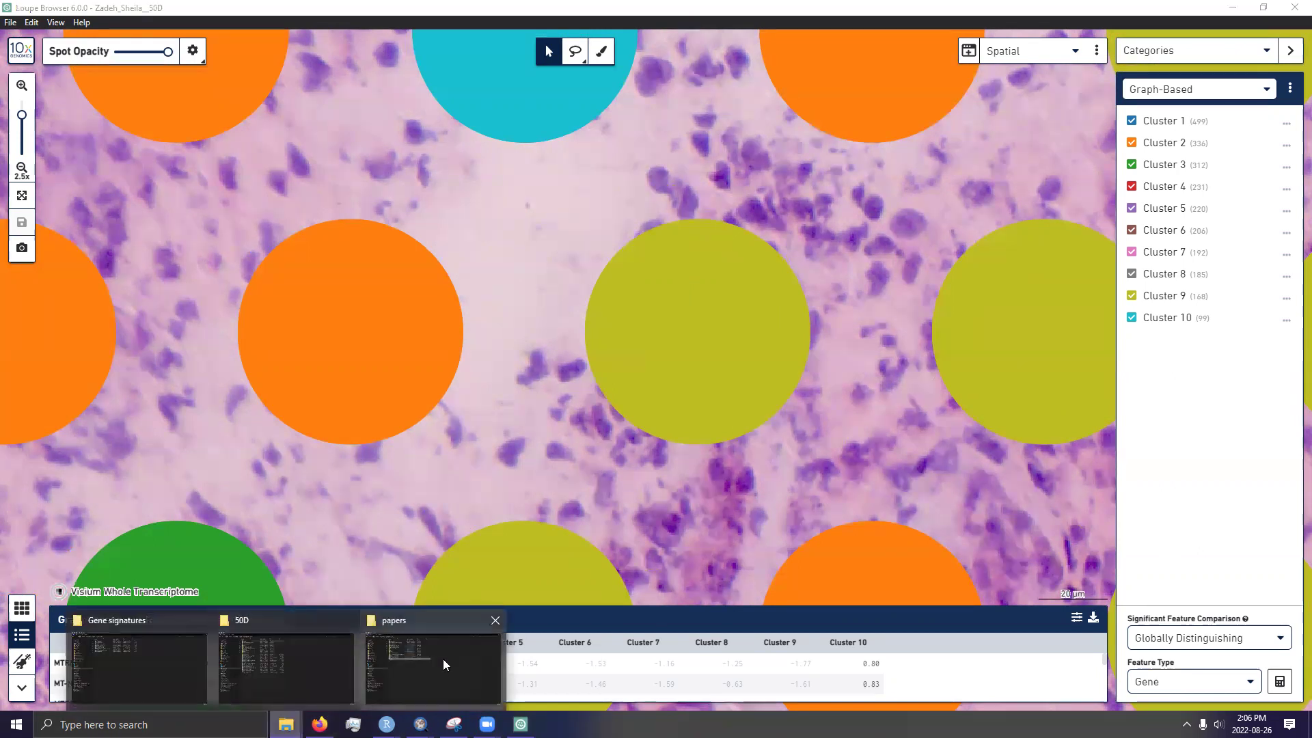
pyautogui.click(443, 659)
pyautogui.doubleClick(271, 264)
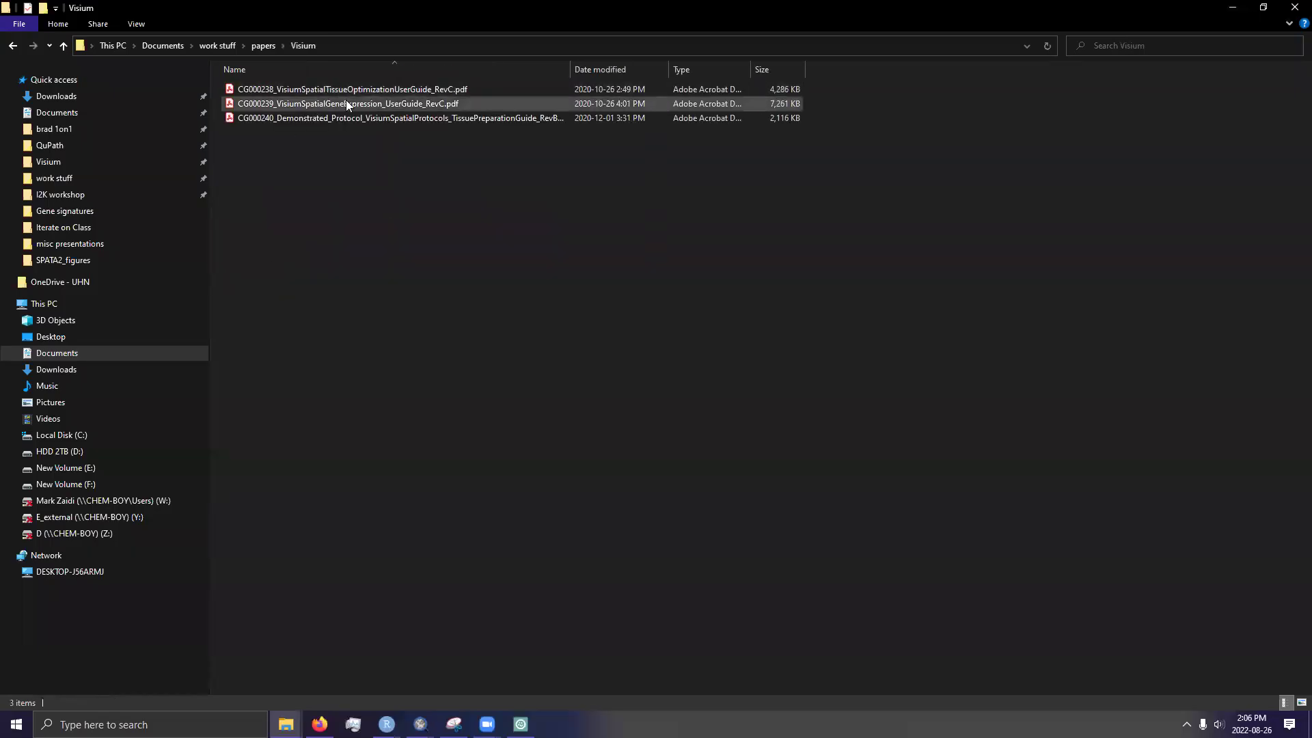
pyautogui.doubleClick(377, 105)
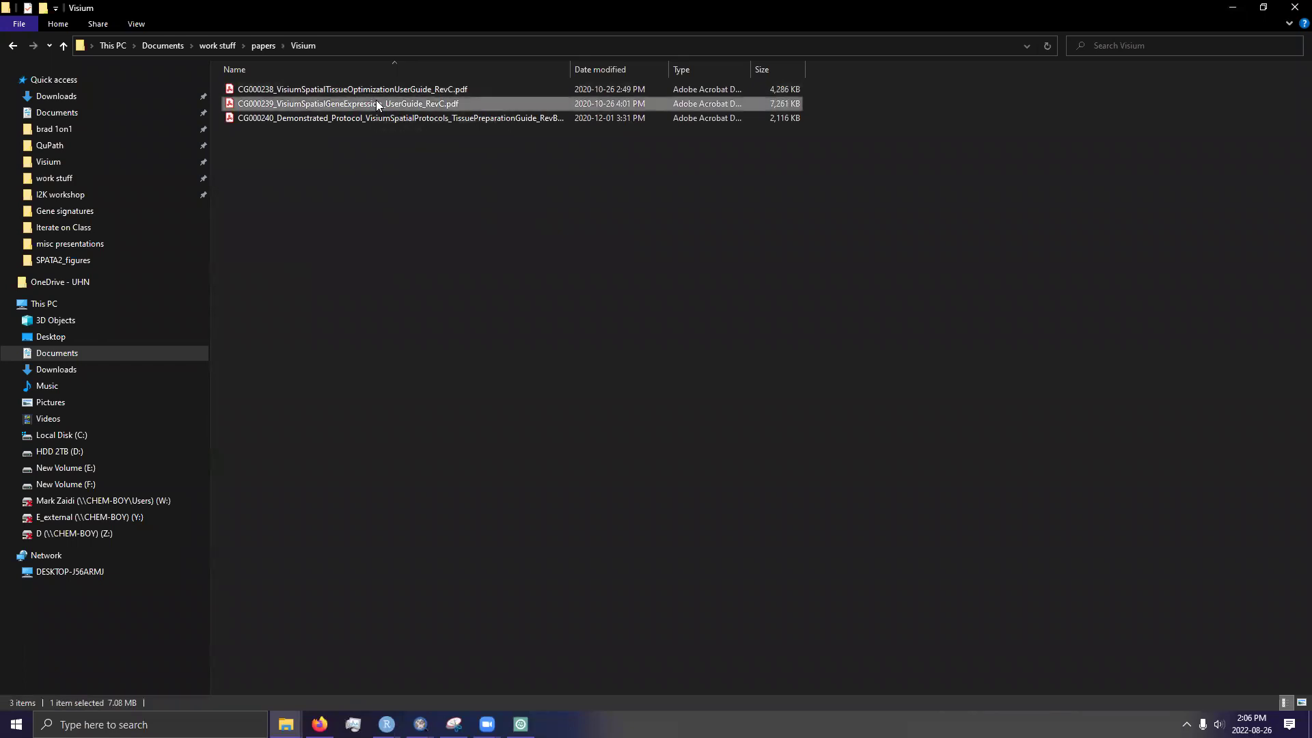
# Browse the guide back to page 14 and zoom to 600% on the Spots diagram.
pyautogui.scroll(-1, 682, 466)
pyautogui.scroll(-5, 681, 470)
pyautogui.scroll(1, 681, 470)
pyautogui.scroll(-8, 681, 470)
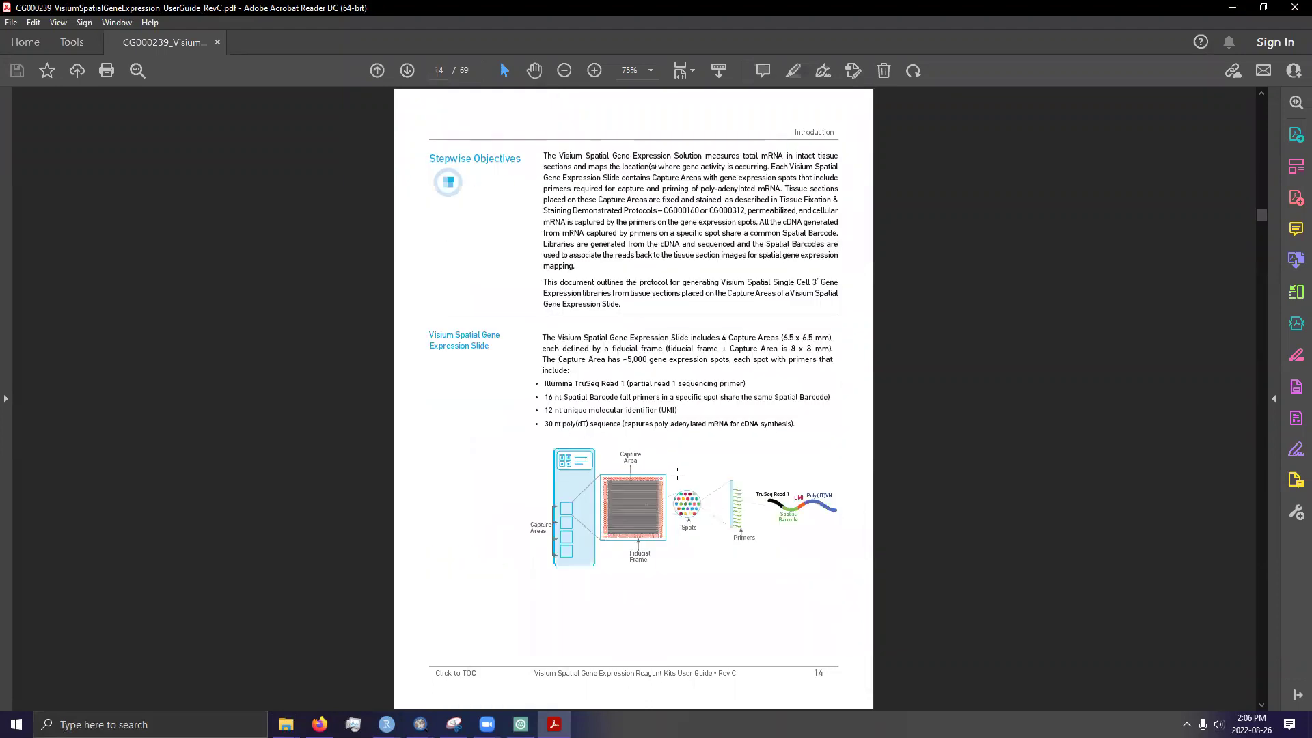
pyautogui.scroll(-1, 708, 500)
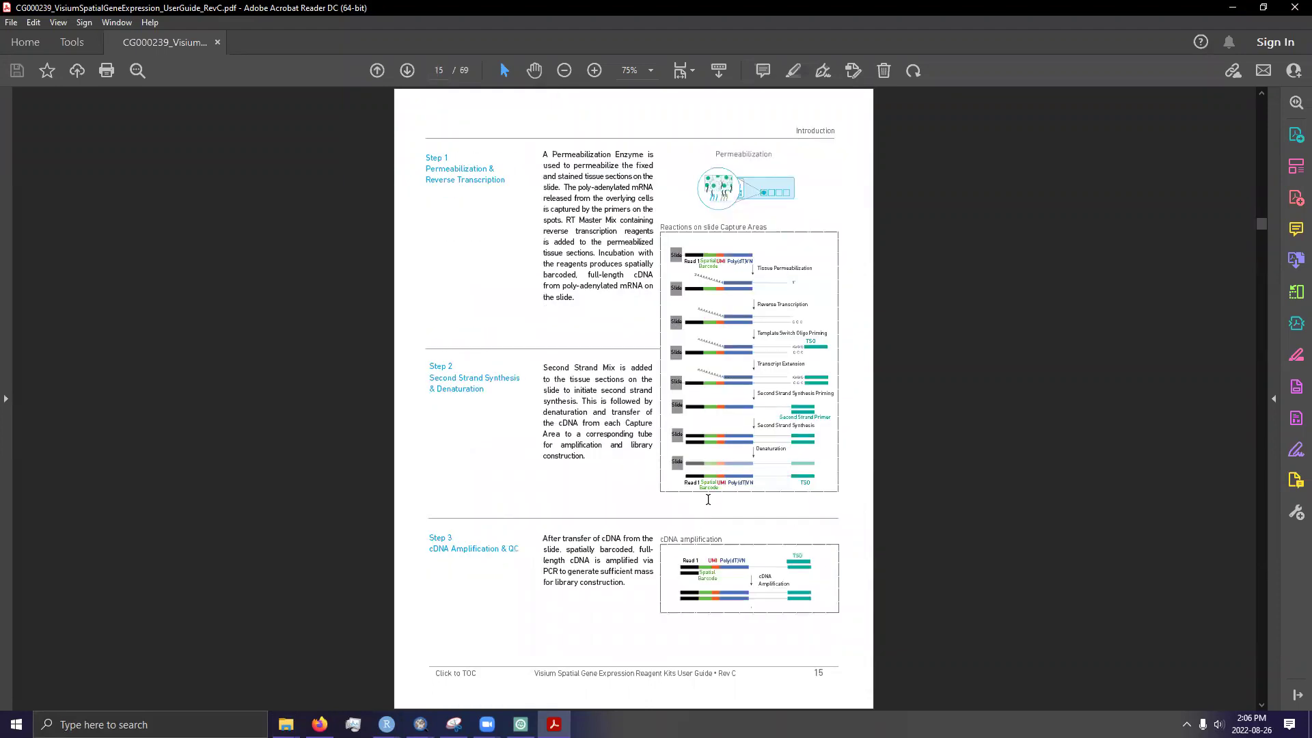
pyautogui.scroll(-1, 708, 500)
pyautogui.scroll(1, 710, 501)
pyautogui.scroll(-5, 709, 495)
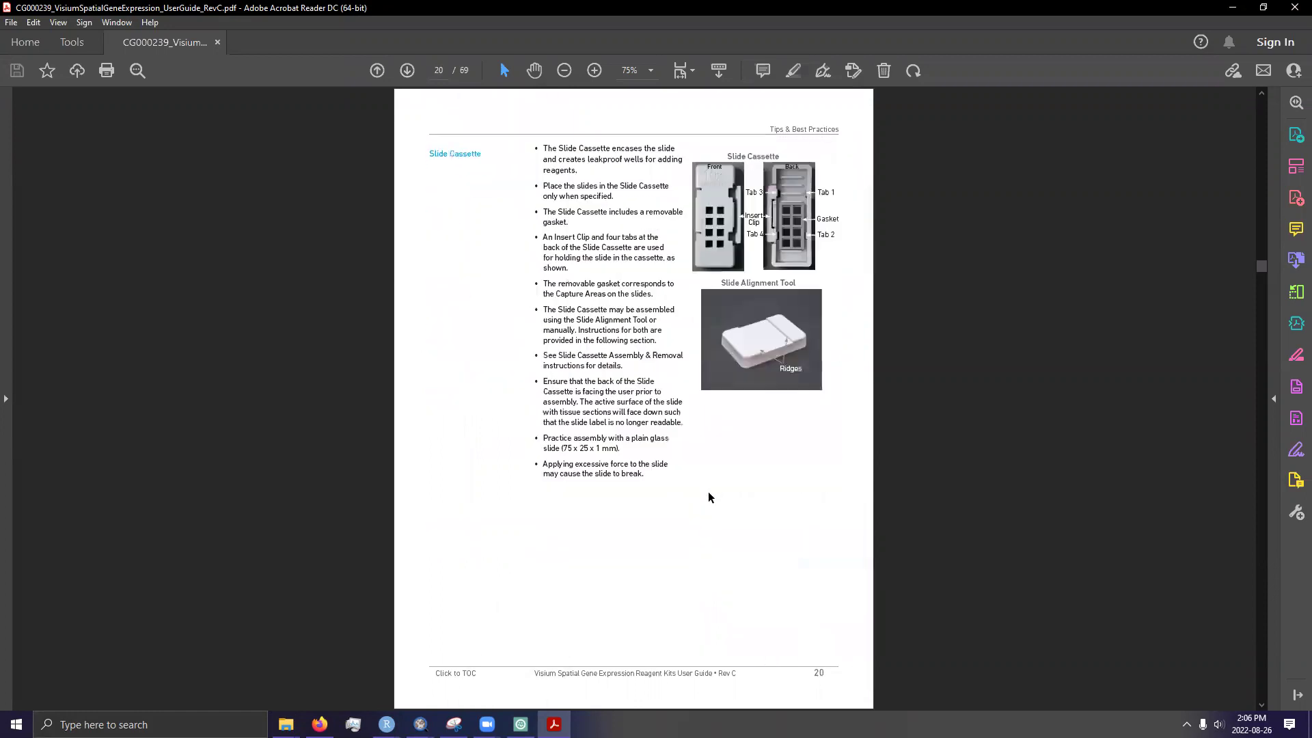
pyautogui.scroll(5, 706, 490)
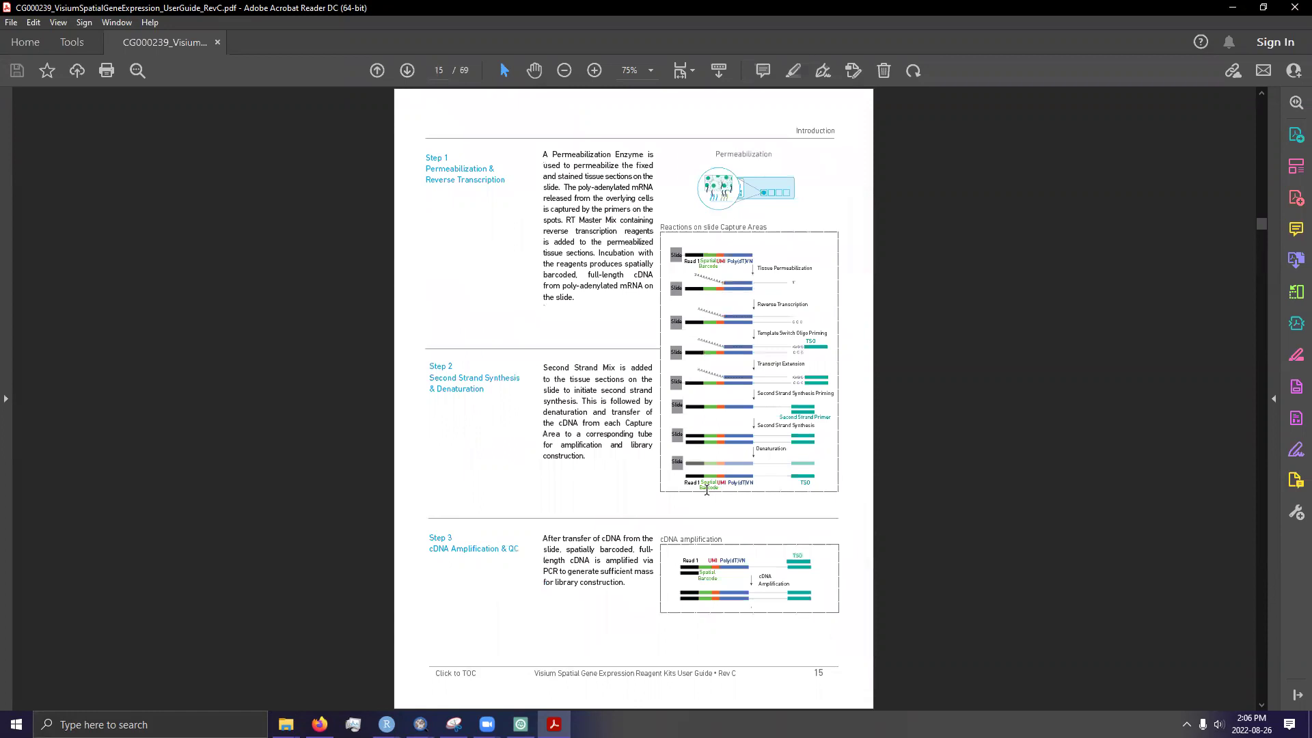
pyautogui.scroll(1, 707, 490)
pyautogui.scroll(7, 704, 492)
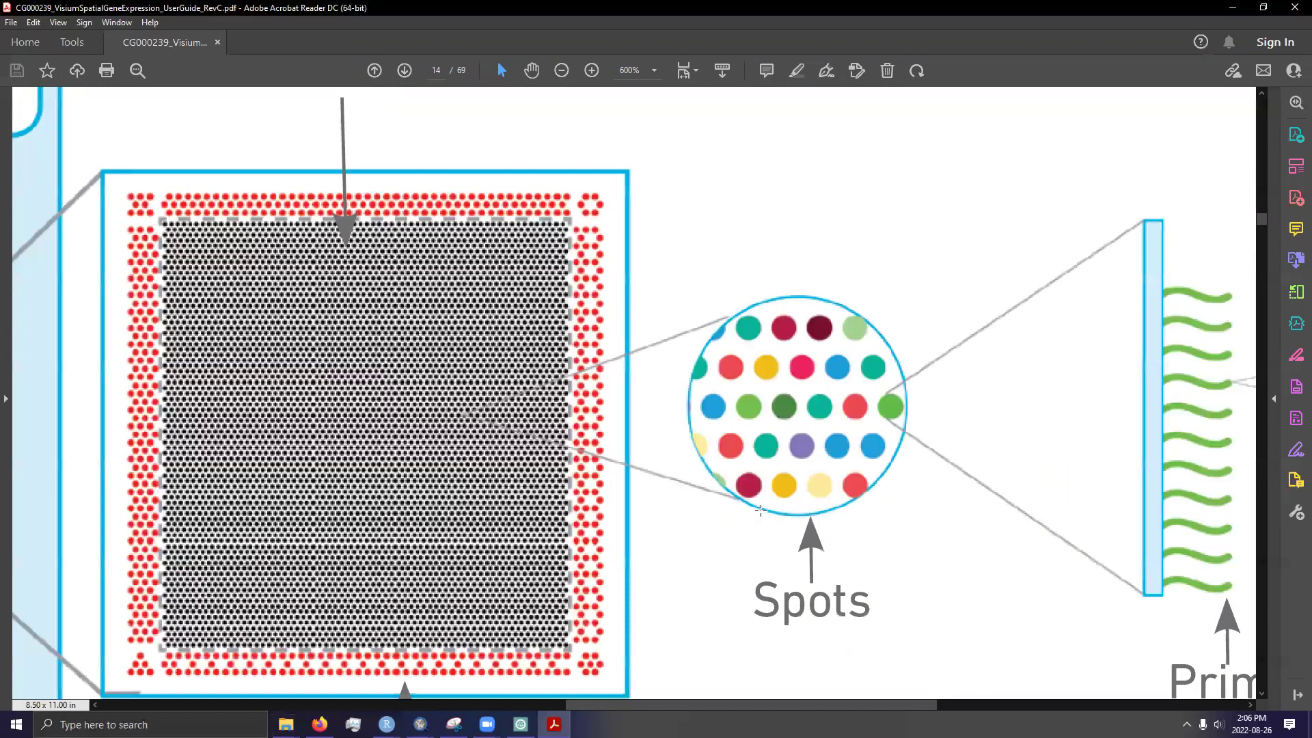
# Zoom page 14 to 195% and highlight the TruSeq Read 1 label in the diagram.
pyautogui.scroll(-4, 760, 509)
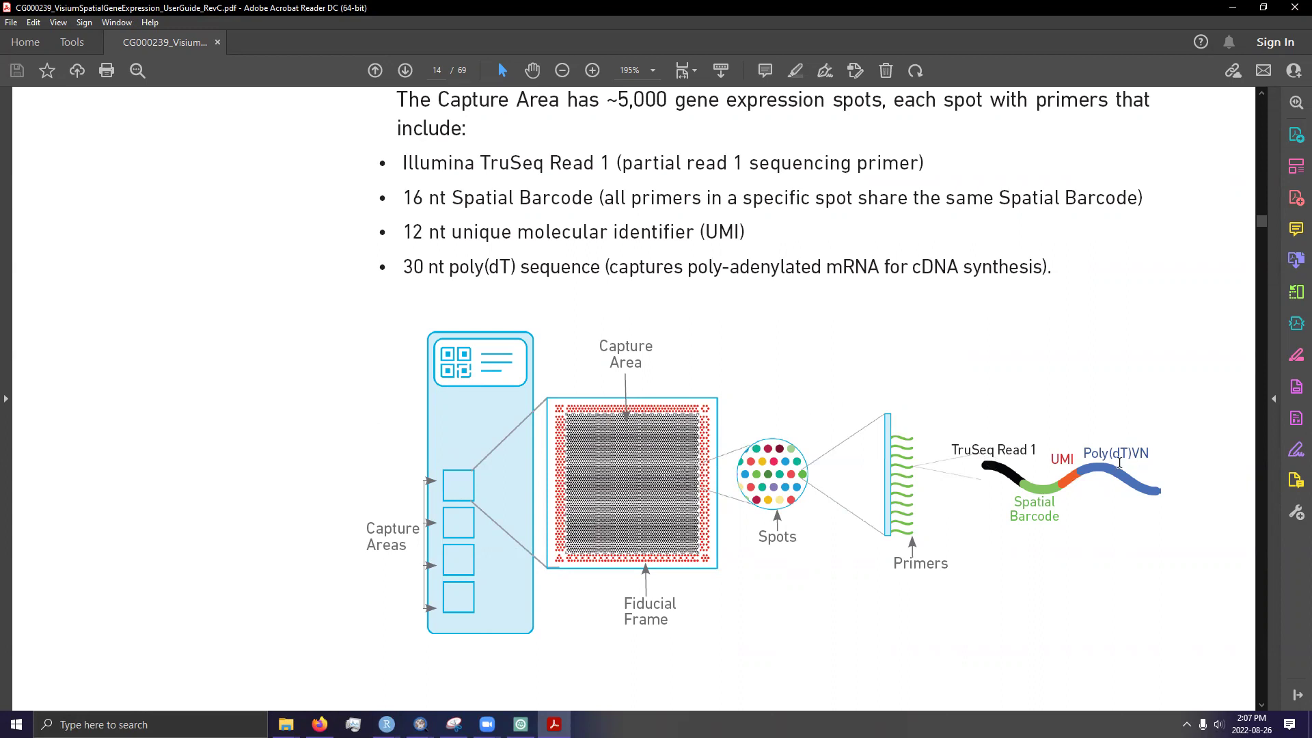
pyautogui.moveTo(951, 450); pyautogui.dragTo(1039, 452)
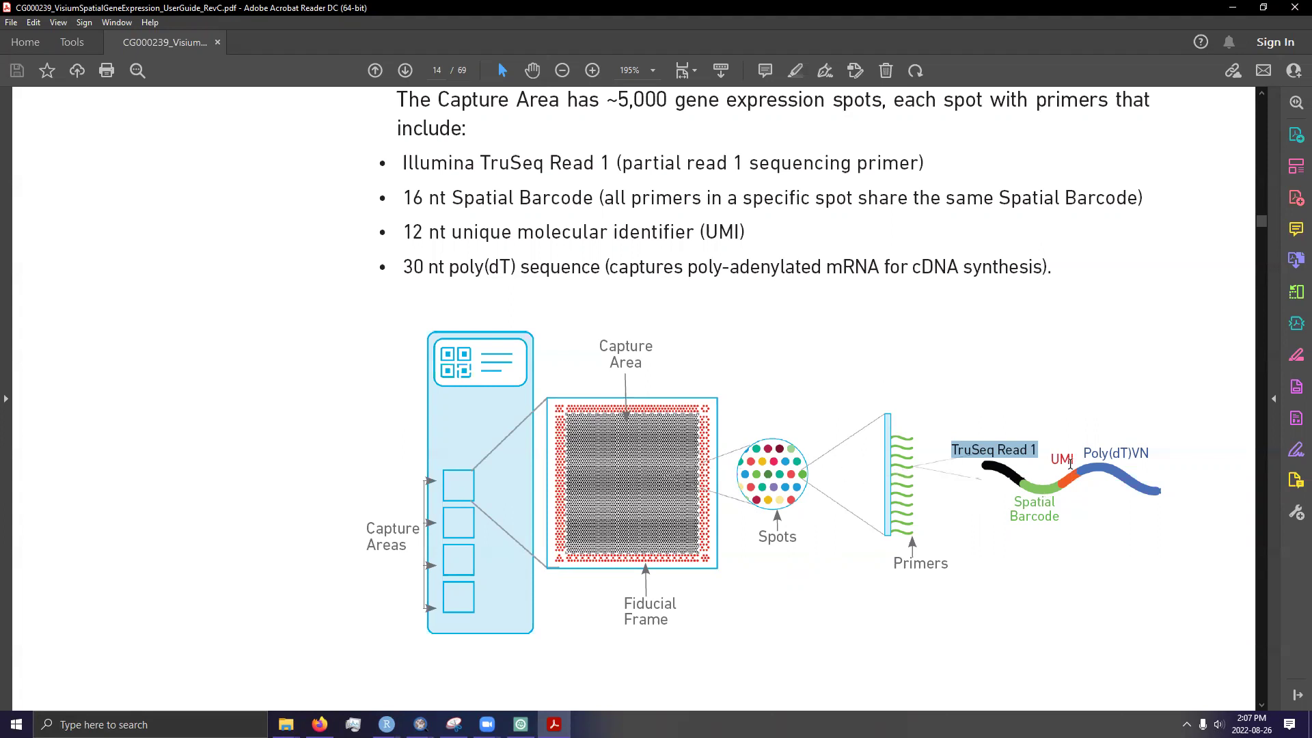
# Highlight the UMI label, then the Poly(dT)VN label, and zoom out to full page width.
pyautogui.moveTo(1071, 460); pyautogui.dragTo(1054, 458)
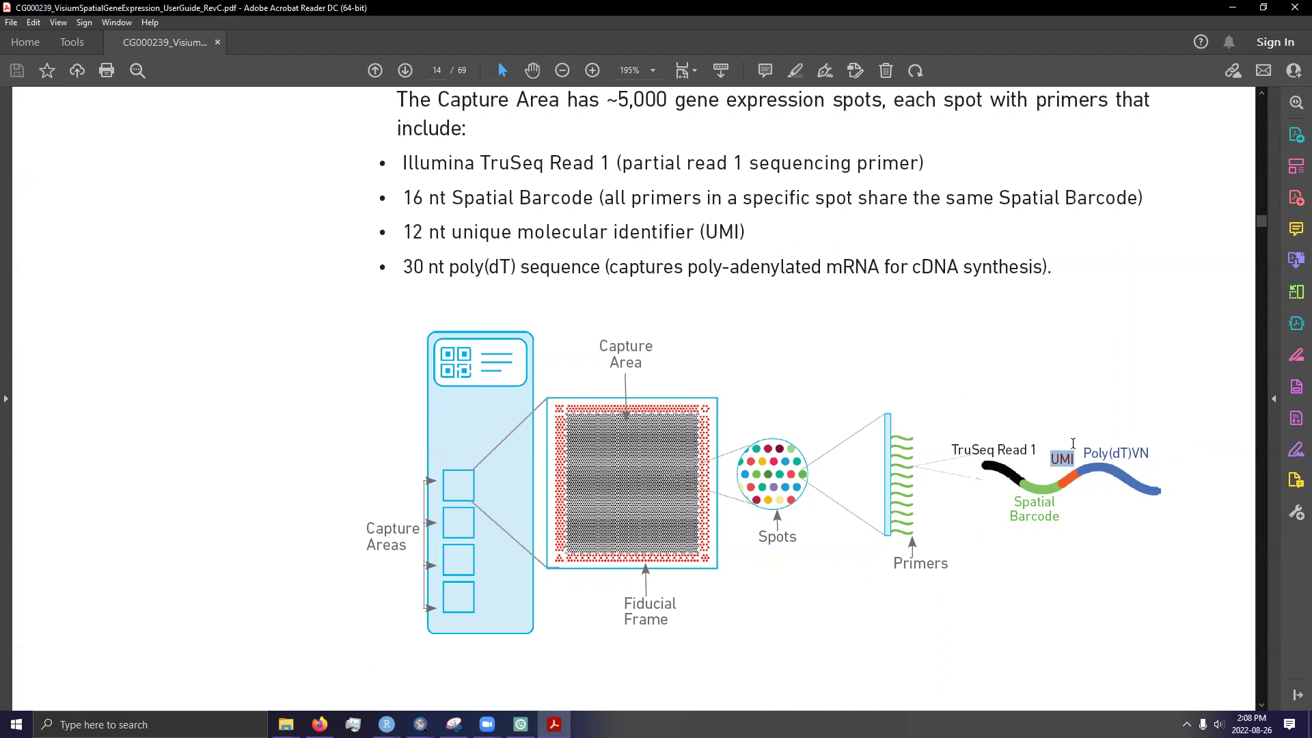
pyautogui.click(1124, 453)
pyautogui.moveTo(1121, 454); pyautogui.dragTo(1129, 455)
pyautogui.hotkey('ctrl', '1')
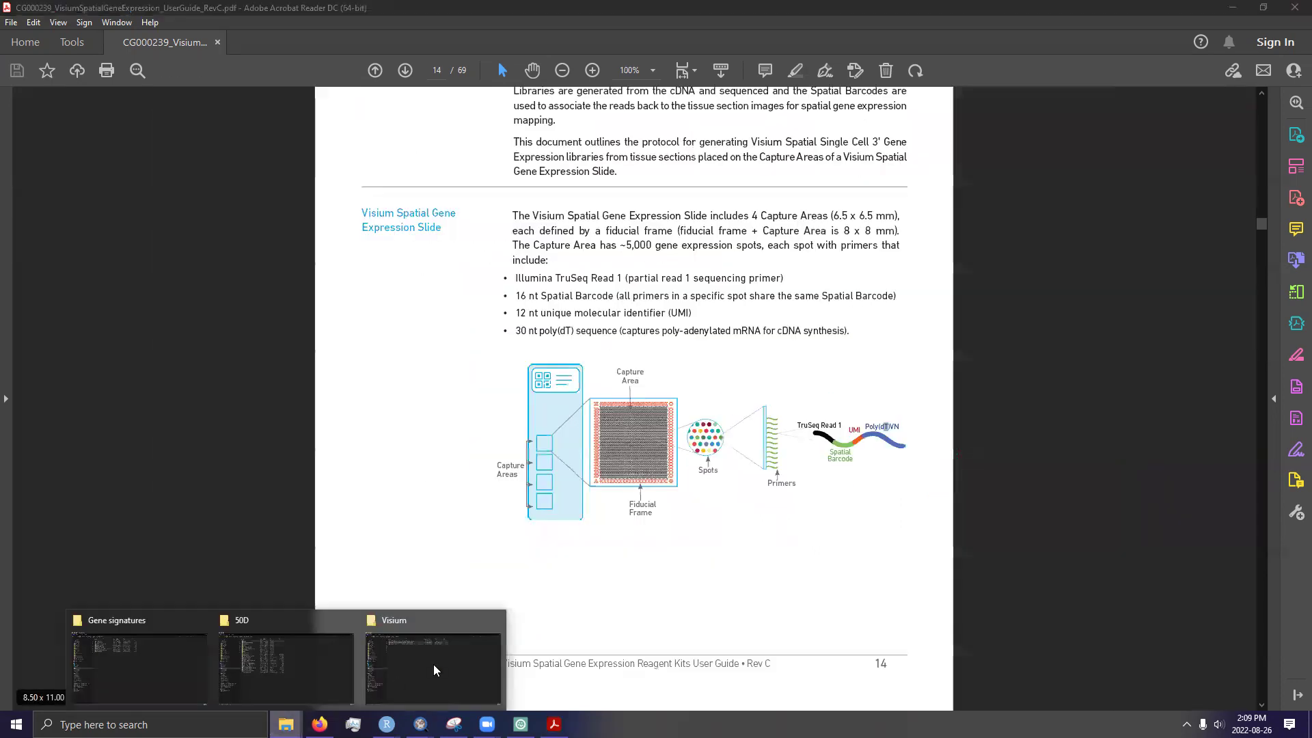
# Open the Visium Tissue Optimization User Guide PDF from the Visium folder.
pyautogui.click(434, 668)
pyautogui.click(294, 90)
pyautogui.doubleClick(294, 90)
# Scroll to page 11 of 42, the Stepwise Objectives page describing eight Capture Areas.
pyautogui.scroll(-10, 571, 448)
pyautogui.scroll(-5, 712, 487)
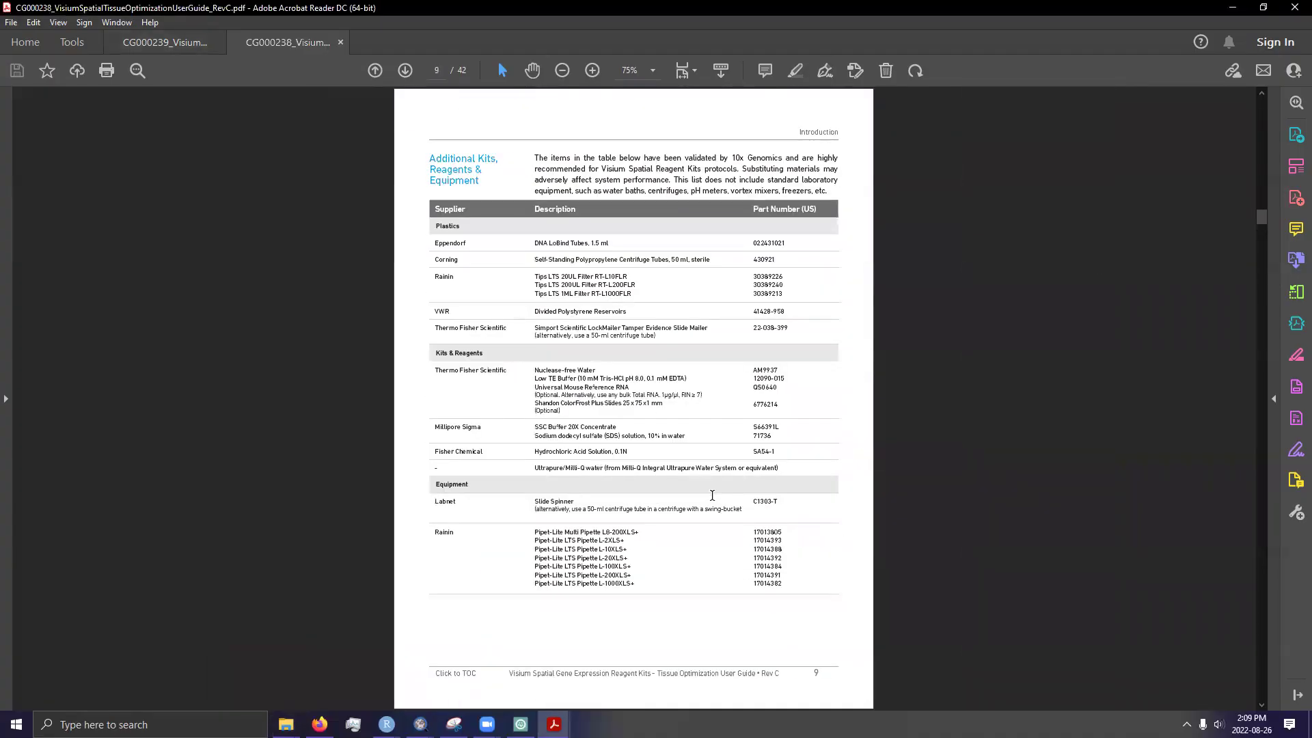
pyautogui.scroll(-2, 970, 344)
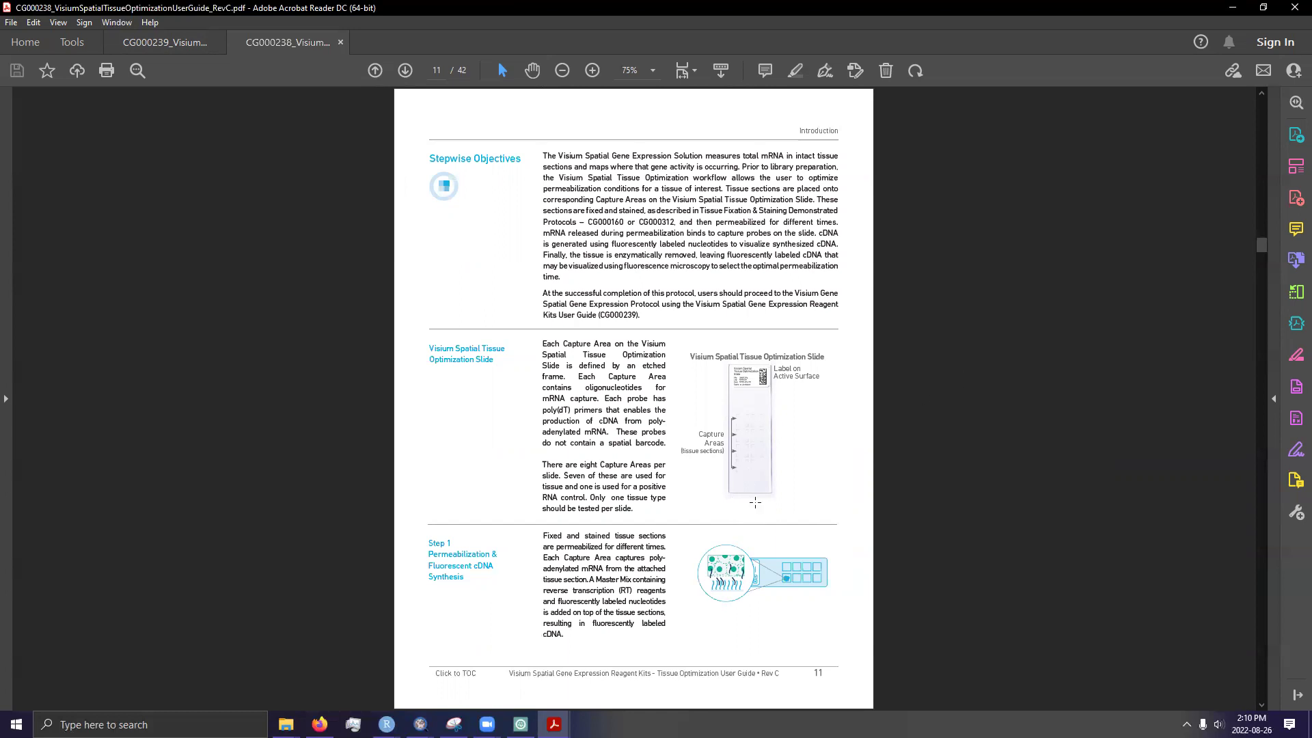
pyautogui.scroll(-1, 876, 452)
pyautogui.scroll(1, 875, 471)
# Bring QuPath's spatial workflow window forward, then switch to Loupe Browser and zoom in on the spots.
pyautogui.click(420, 723)
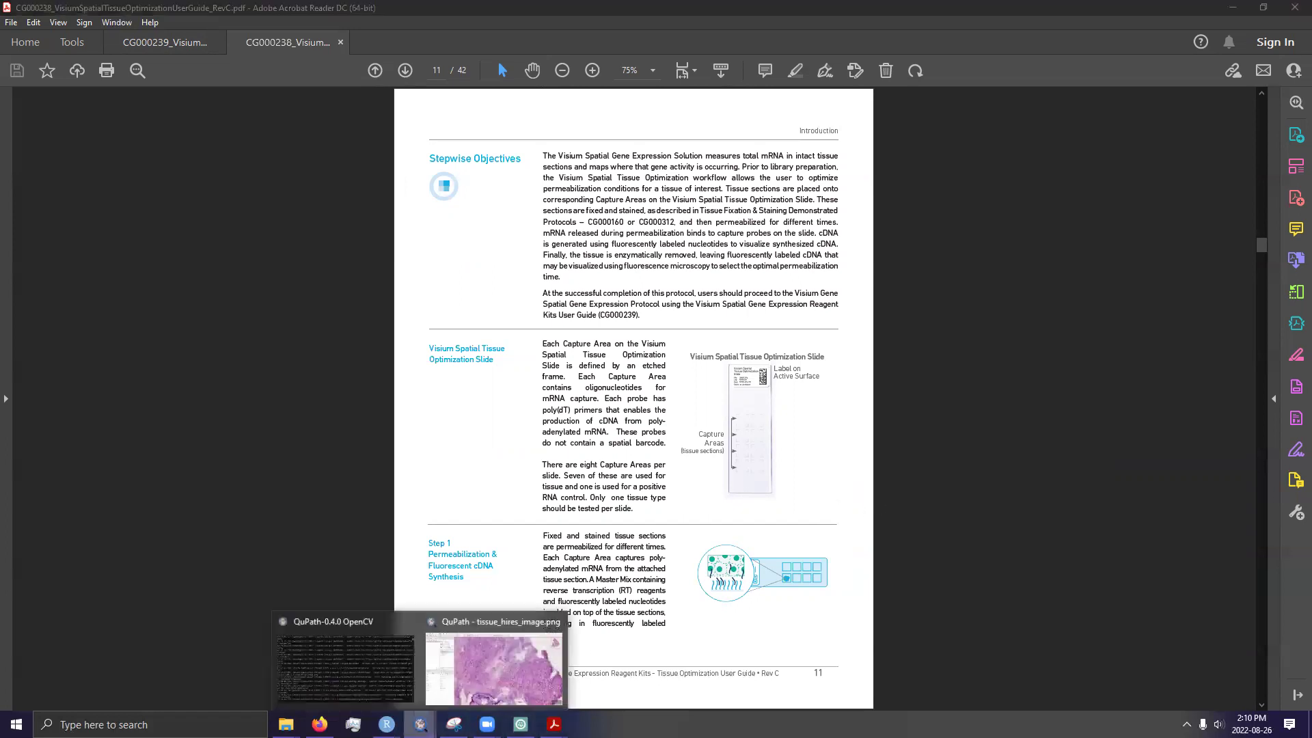
pyautogui.click(494, 676)
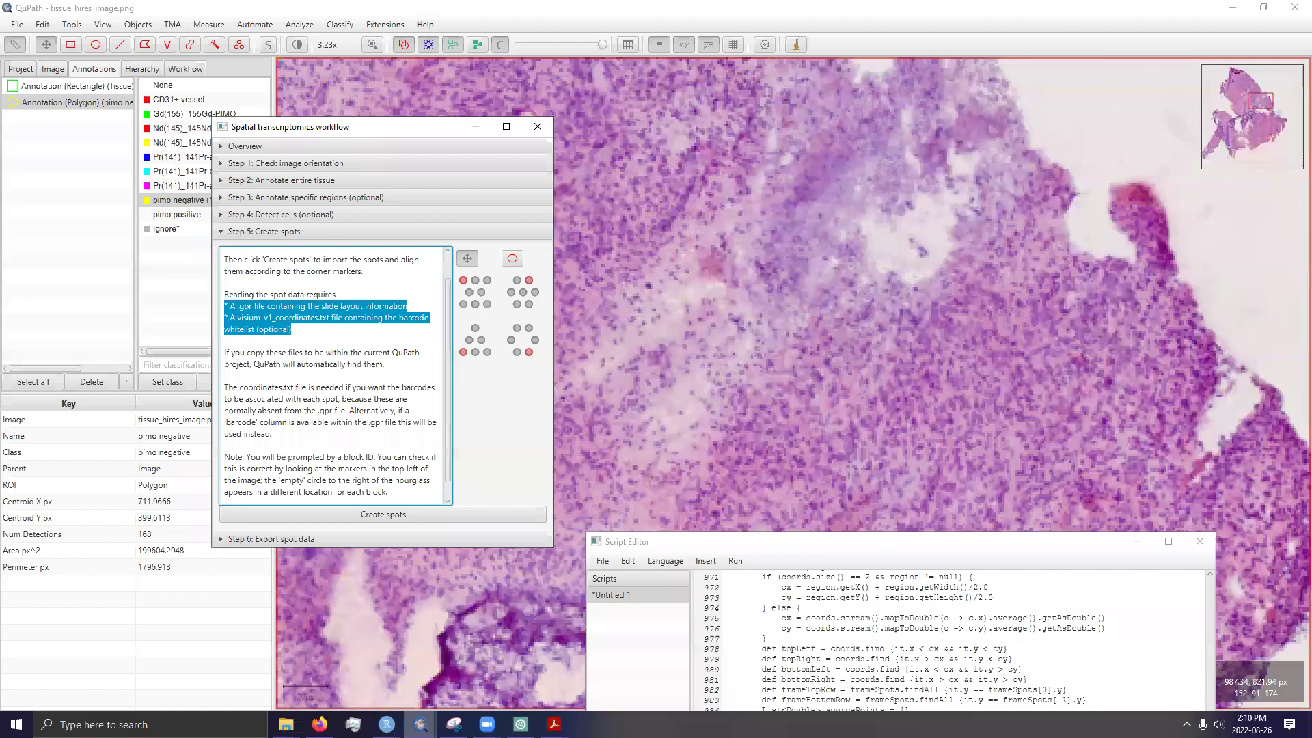
pyautogui.hotkey('alt', 'Tab')
pyautogui.moveTo(652, 332); pyautogui.dragTo(601, 324)
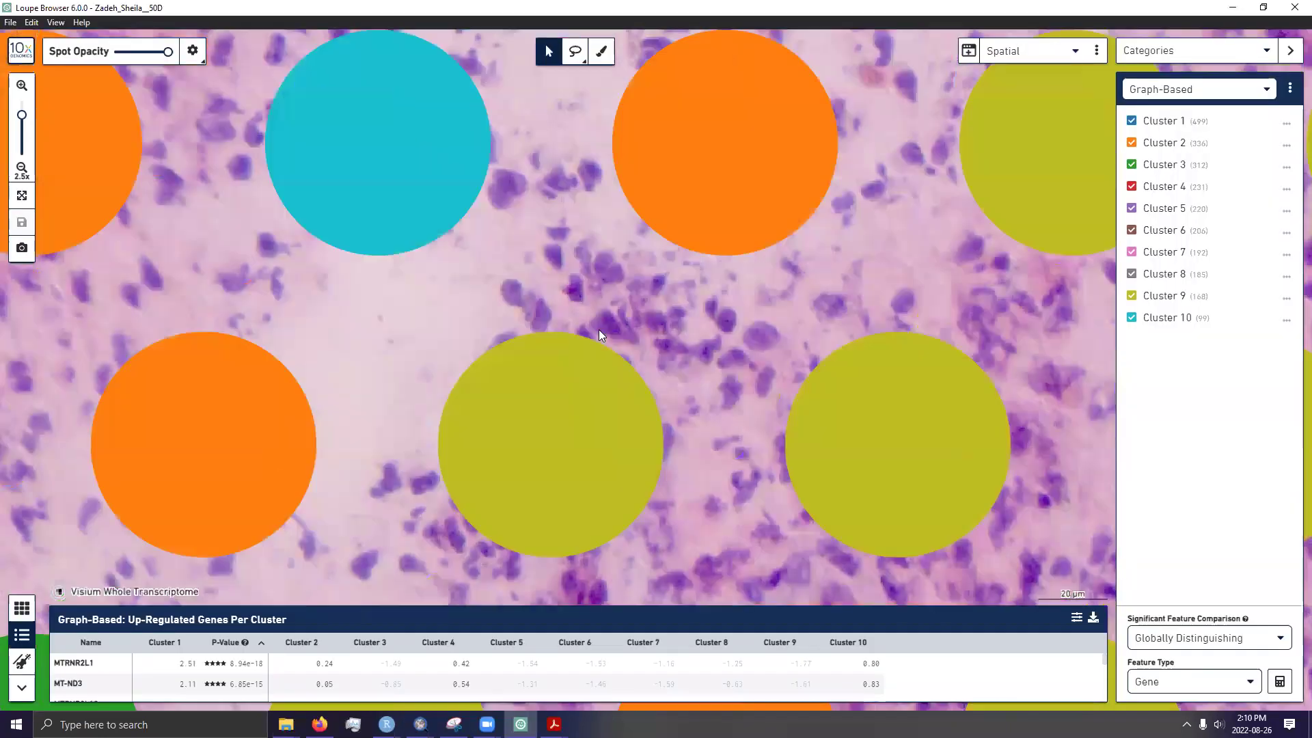
pyautogui.scroll(5, 601, 322)
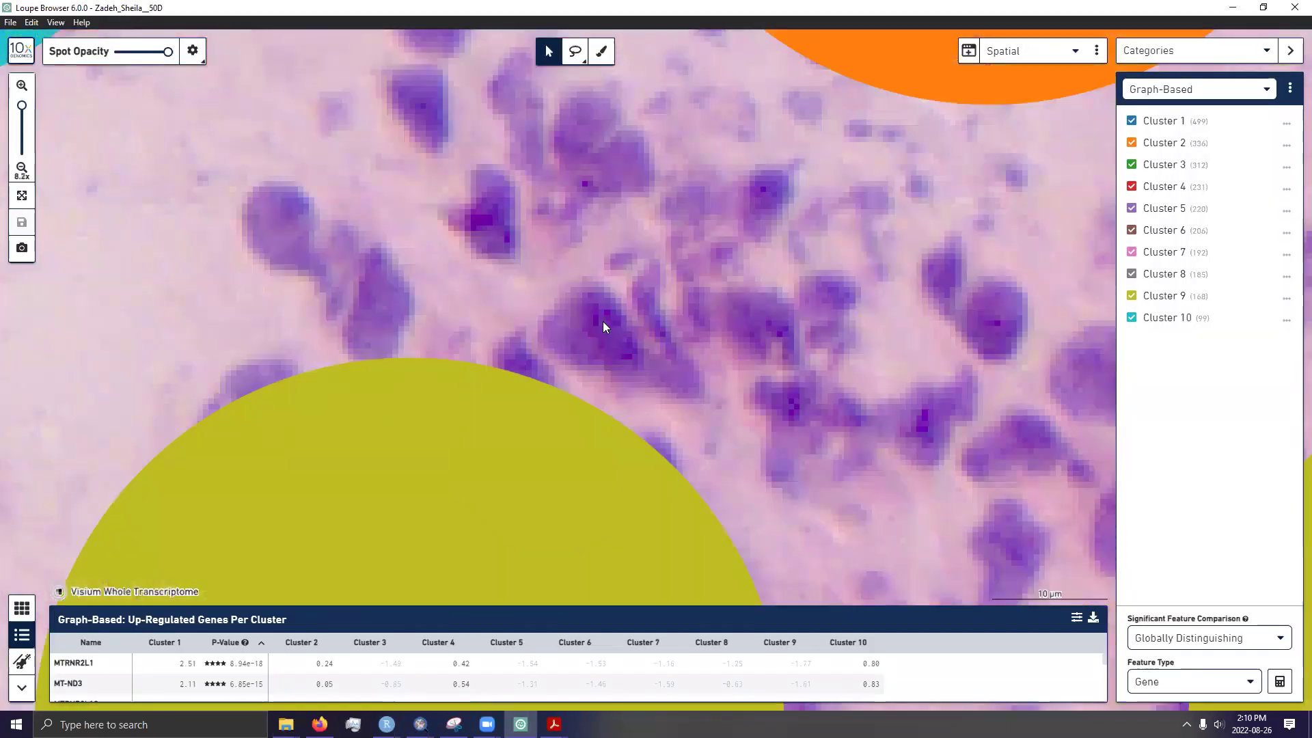
pyautogui.scroll(-3, 603, 327)
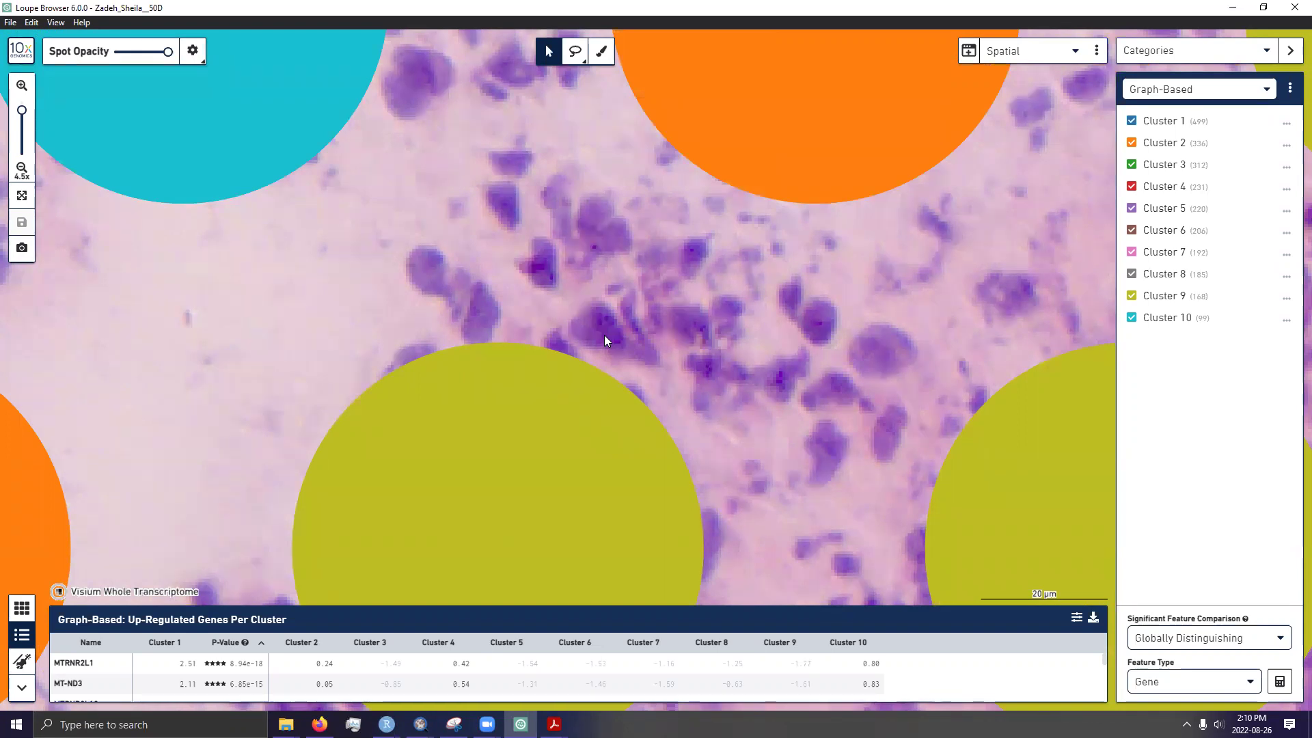
# Re-centre the tissue between neighbouring spots and zoom out to the whole section with its 10 clusters.
pyautogui.moveTo(637, 345); pyautogui.dragTo(672, 280)
pyautogui.moveTo(620, 387)
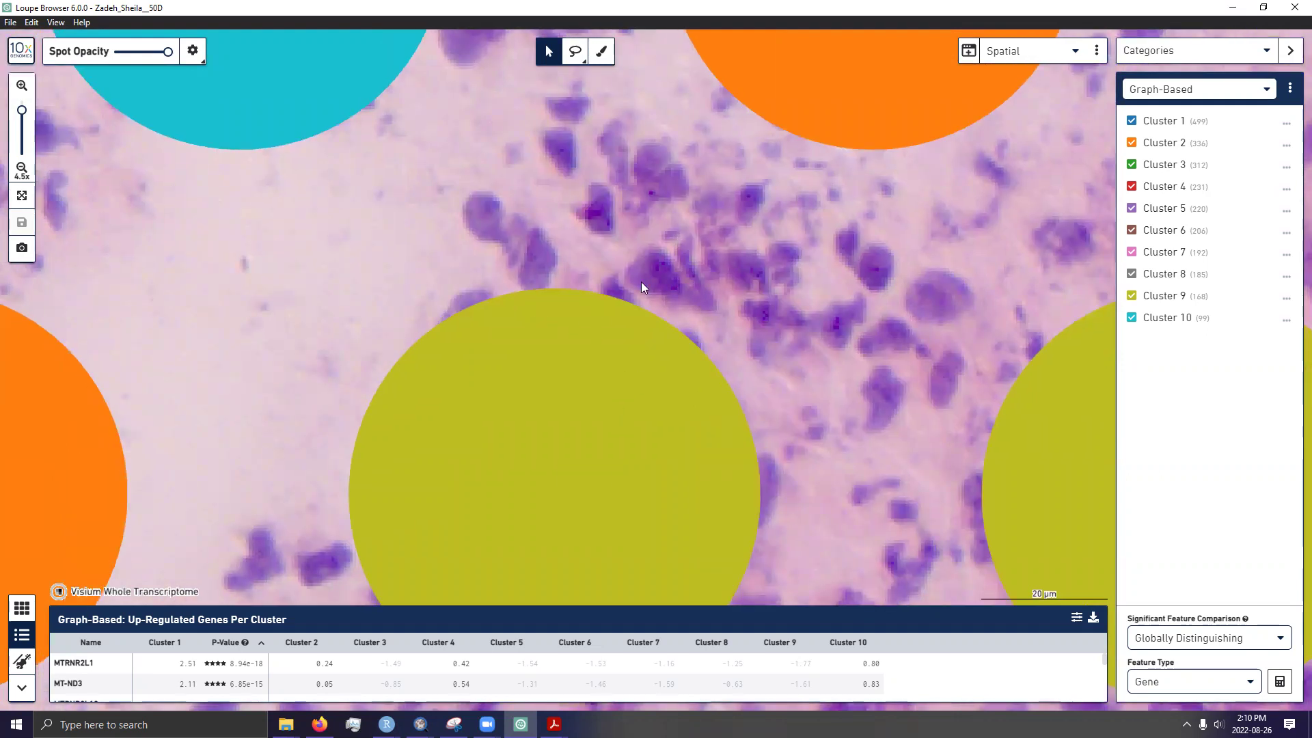
pyautogui.moveTo(558, 354)
pyautogui.scroll(-5, 569, 329)
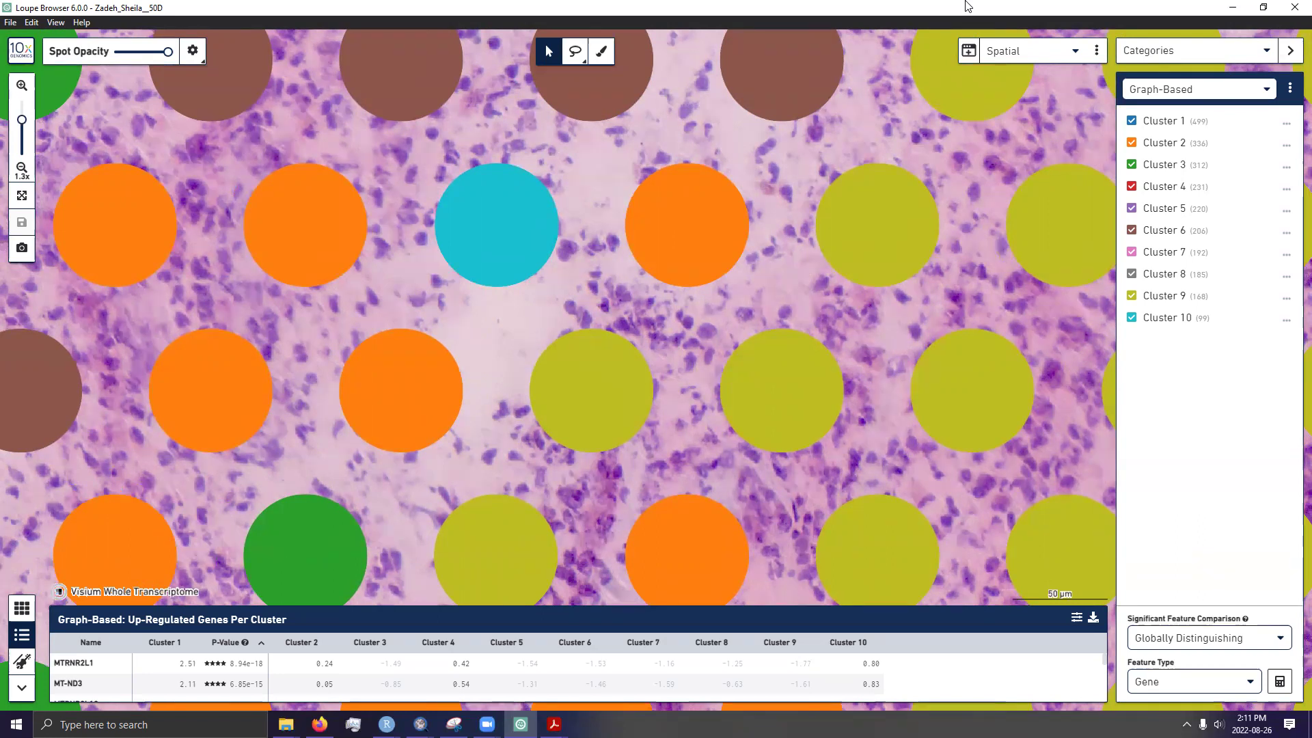
pyautogui.scroll(-3, 782, 102)
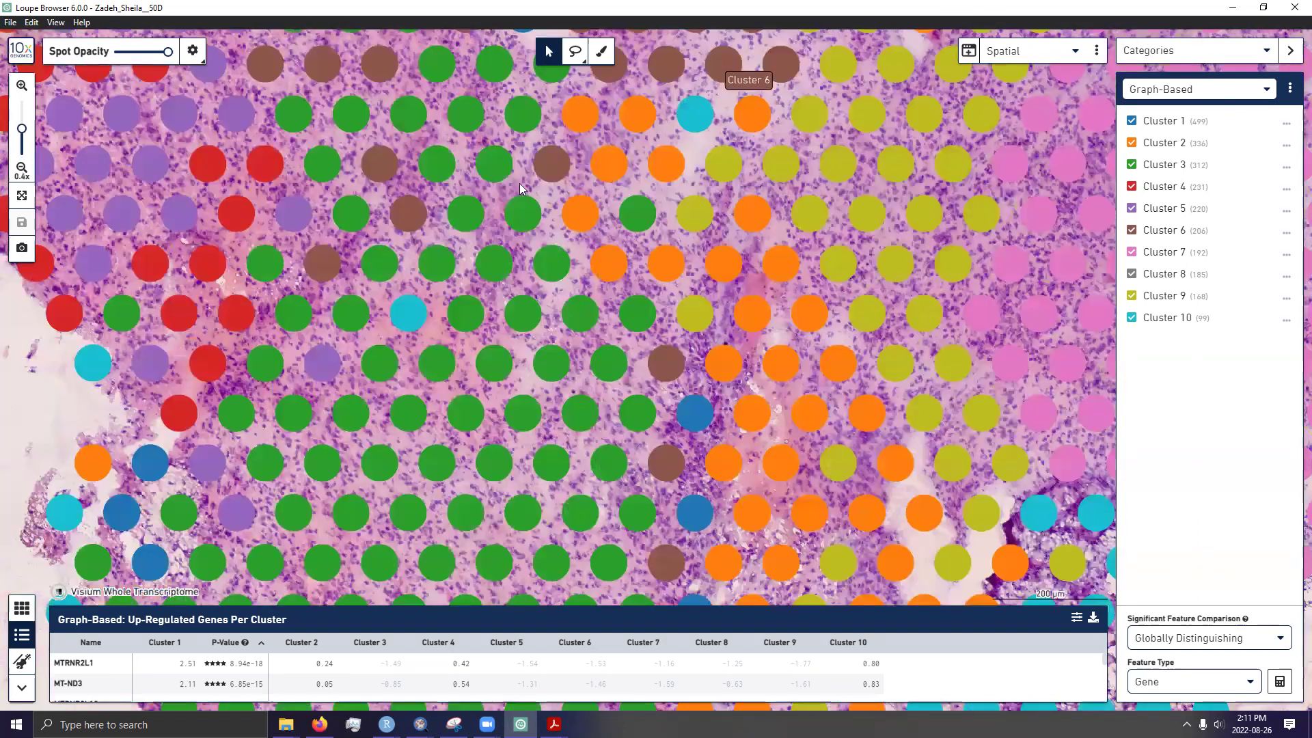
pyautogui.scroll(-3, 854, 369)
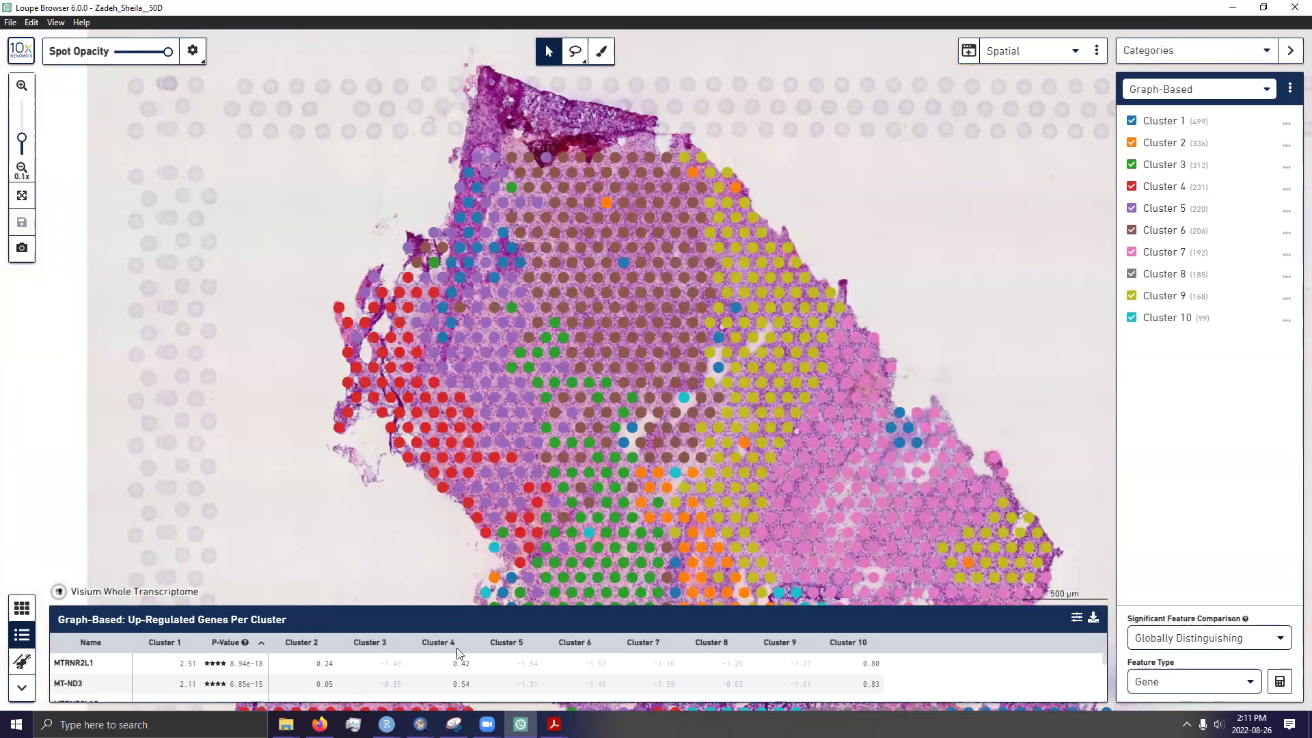
# Close the enlarged Voronoi image and scroll back through the forum thread.
pyautogui.hotkey('alt', 'Tab')
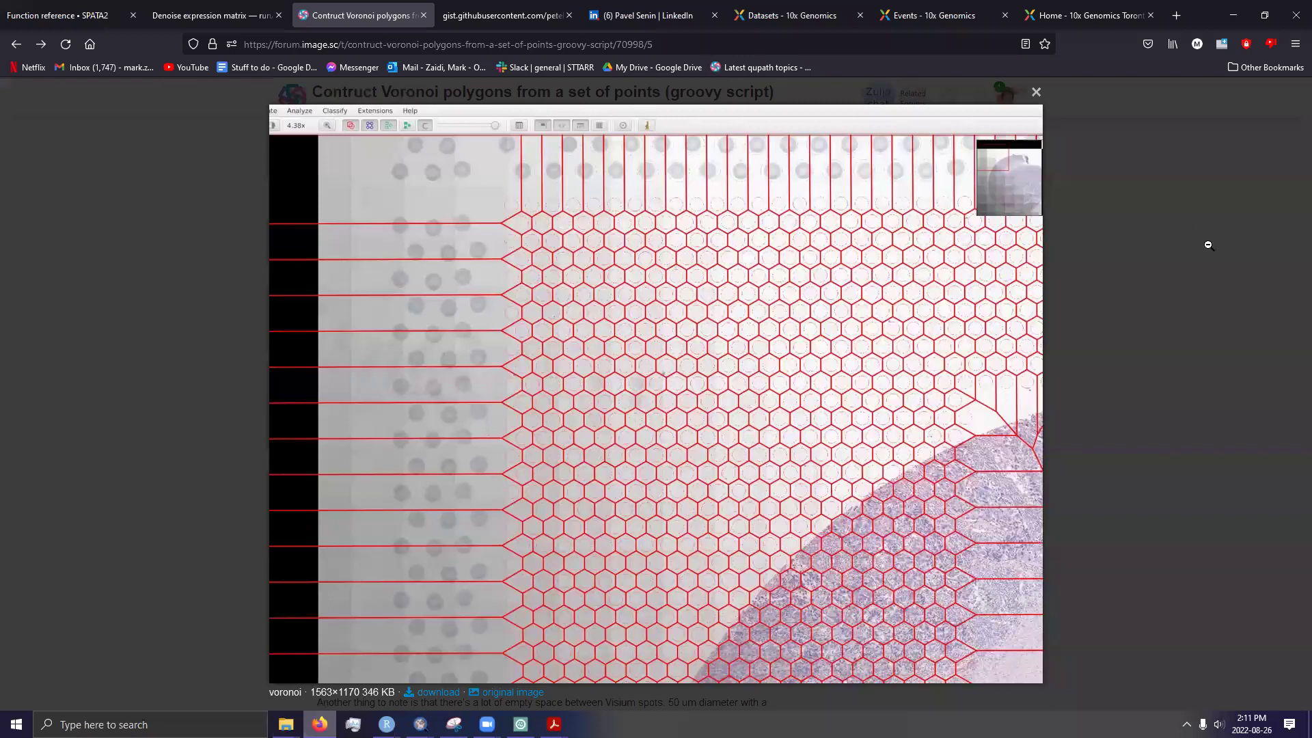
pyautogui.click(1052, 266)
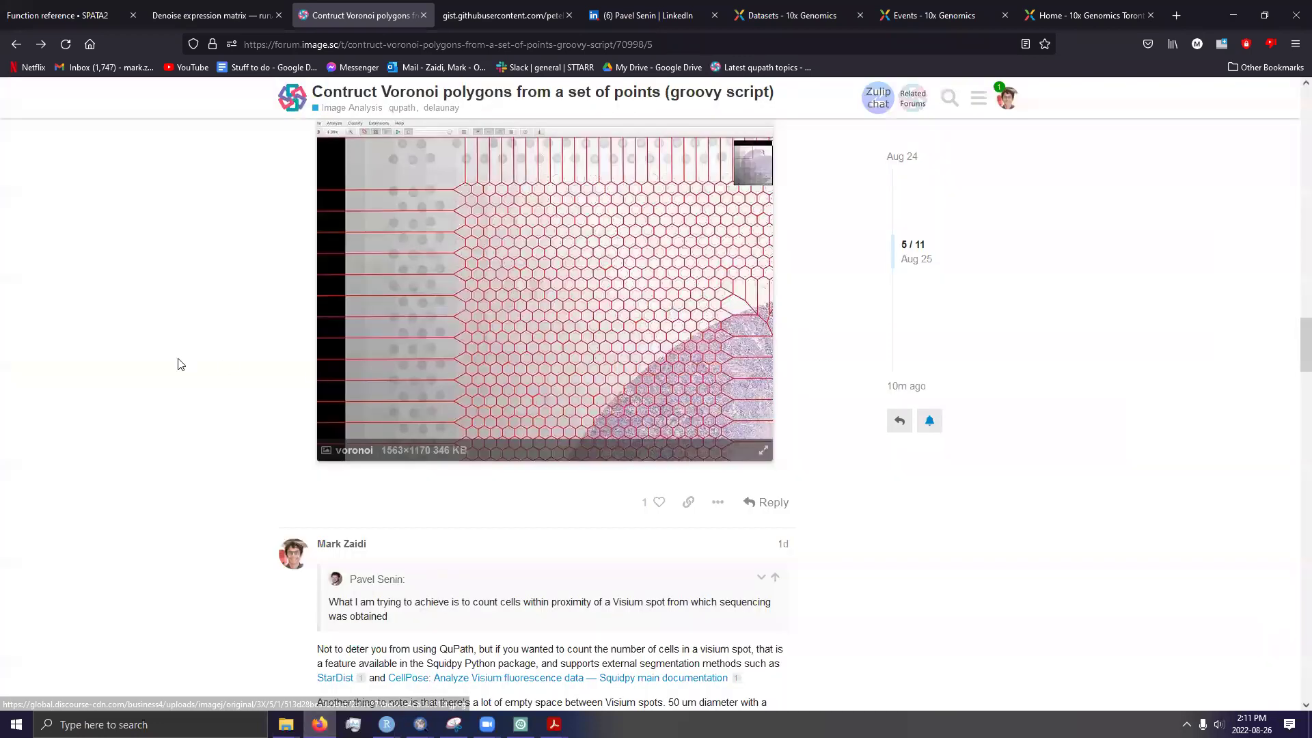
pyautogui.scroll(-4, 257, 394)
pyautogui.scroll(-8, 256, 394)
pyautogui.scroll(-12, 257, 394)
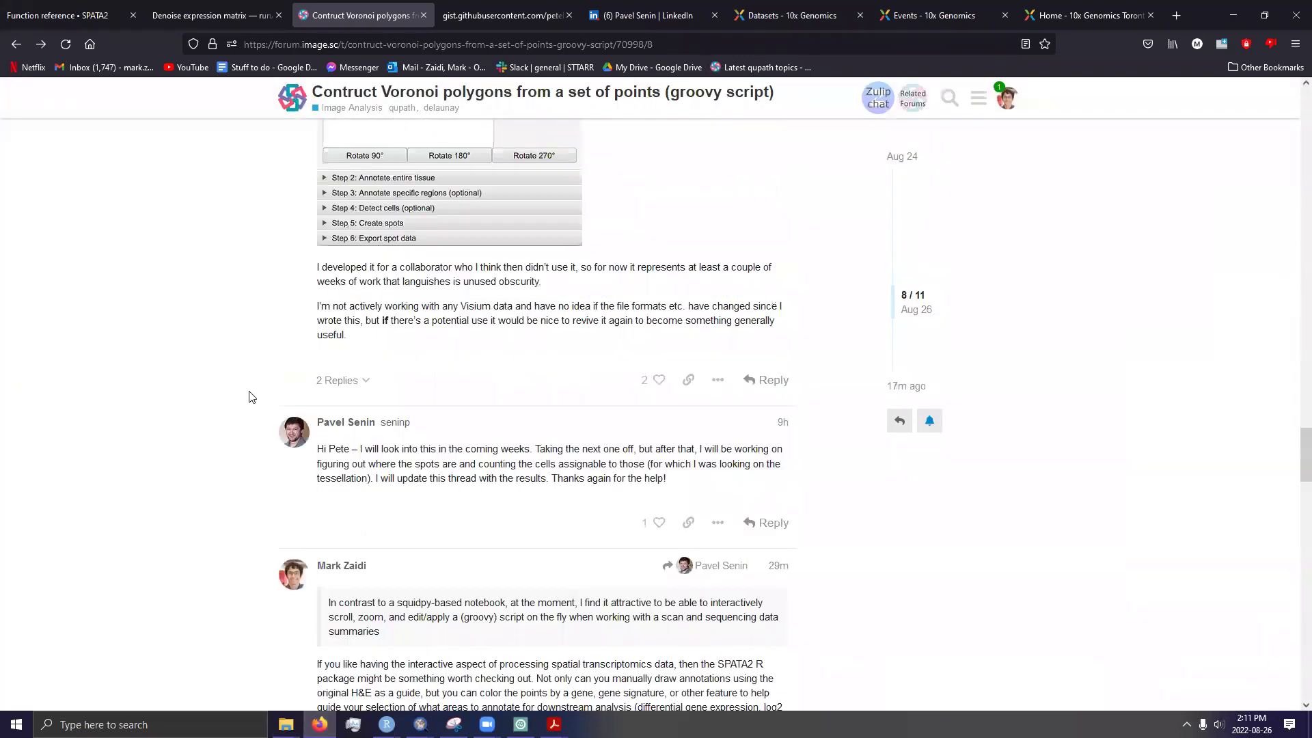
pyautogui.scroll(3, 247, 399)
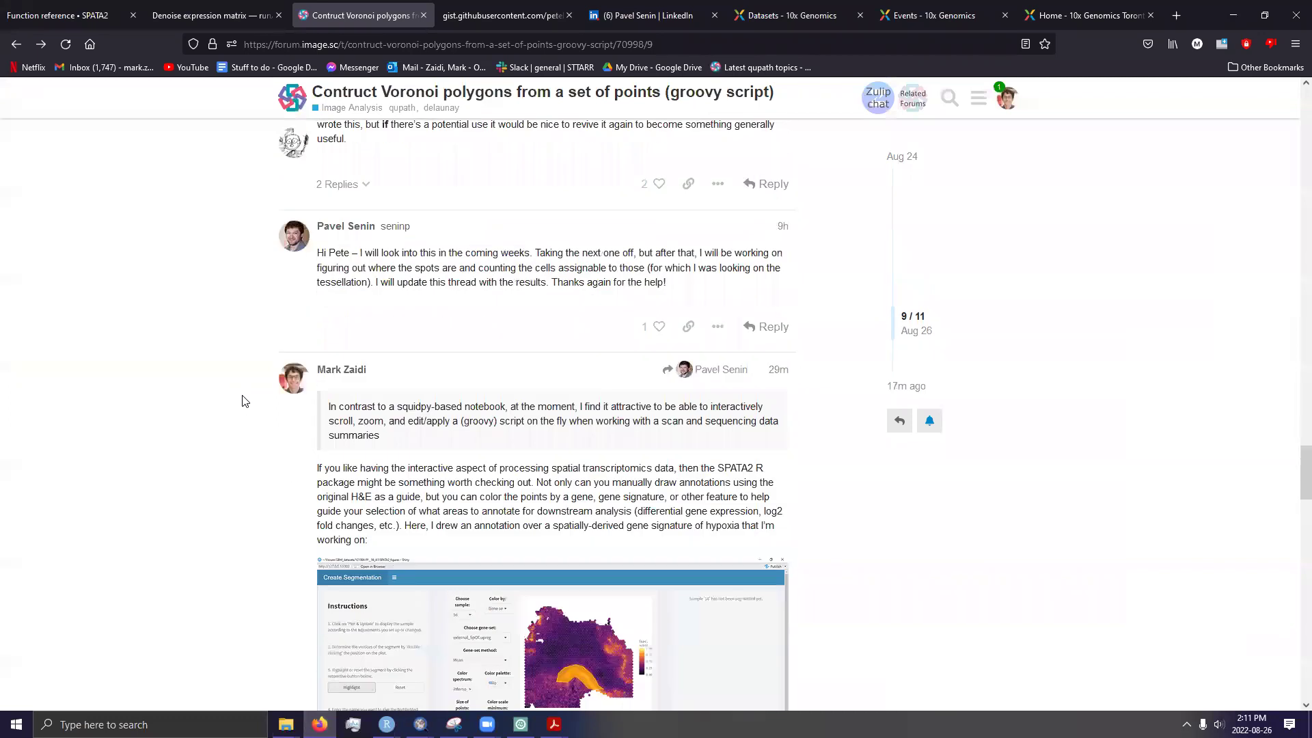
pyautogui.scroll(4, 245, 401)
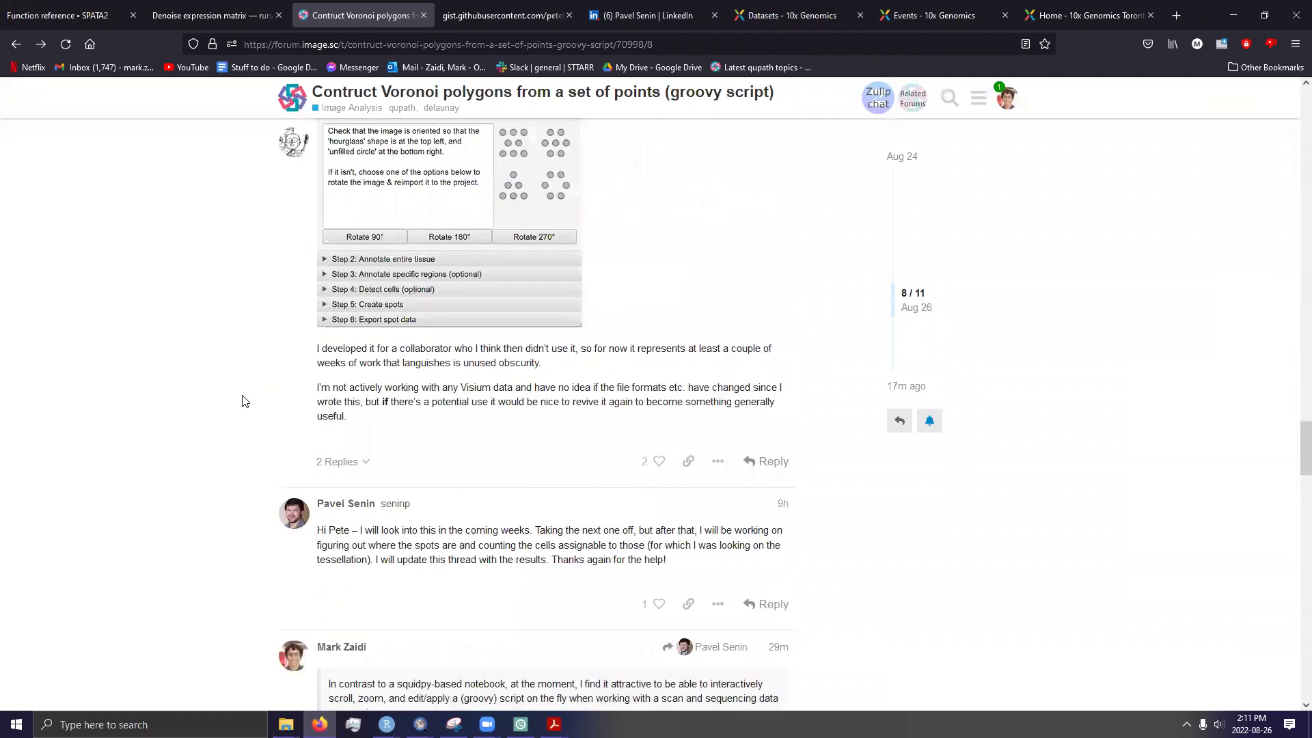
pyautogui.scroll(7, 245, 401)
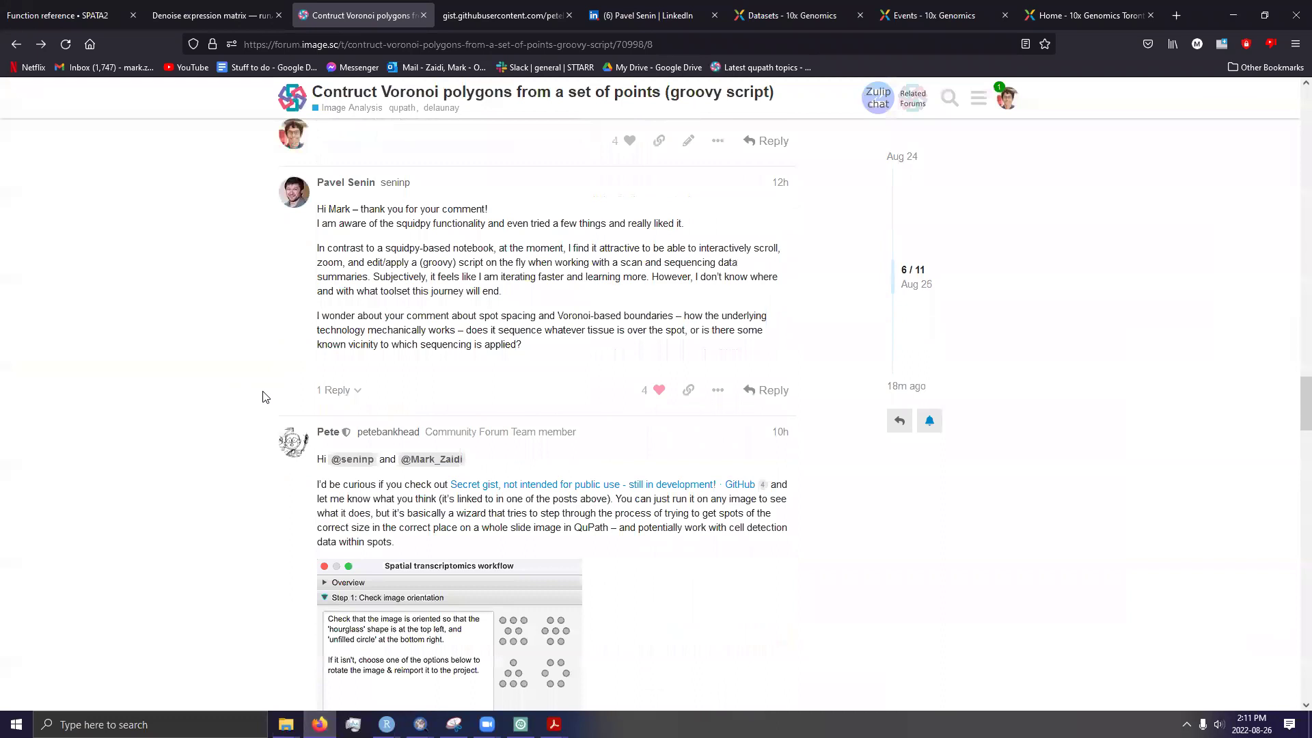
# Highlight the spot-spacing question and its 'known vicinity' wording, clear the selection, and return to the 'Hi Pete' post.
pyautogui.moveTo(316, 315); pyautogui.dragTo(537, 349)
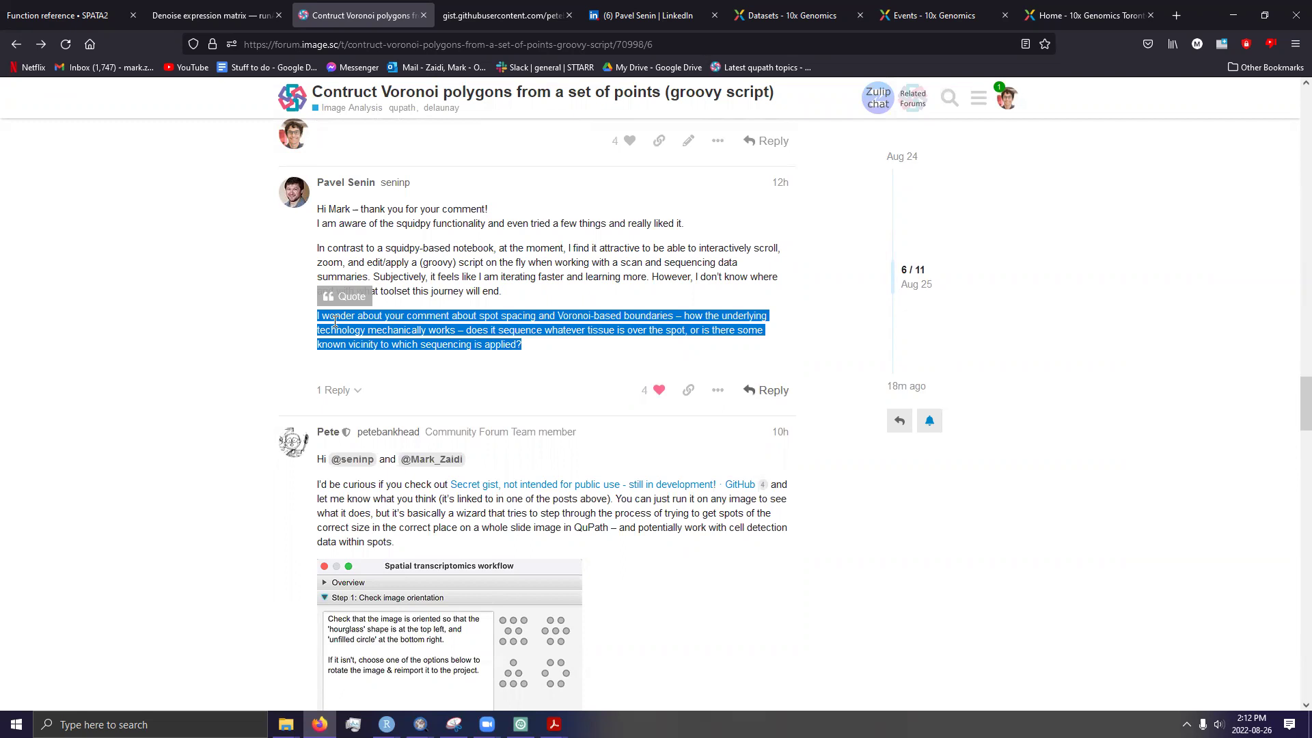
pyautogui.moveTo(346, 344); pyautogui.dragTo(375, 346)
pyautogui.click(377, 347)
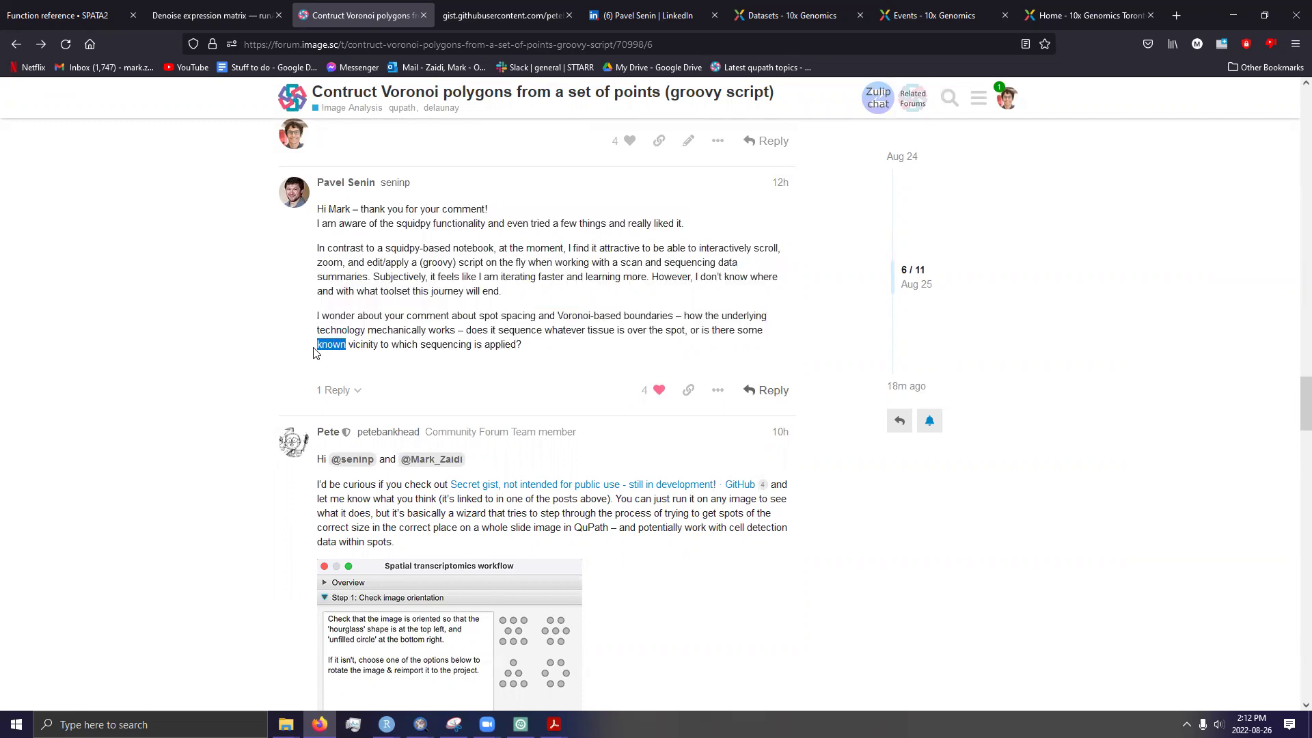
pyautogui.click(593, 379)
pyautogui.scroll(10, 597, 375)
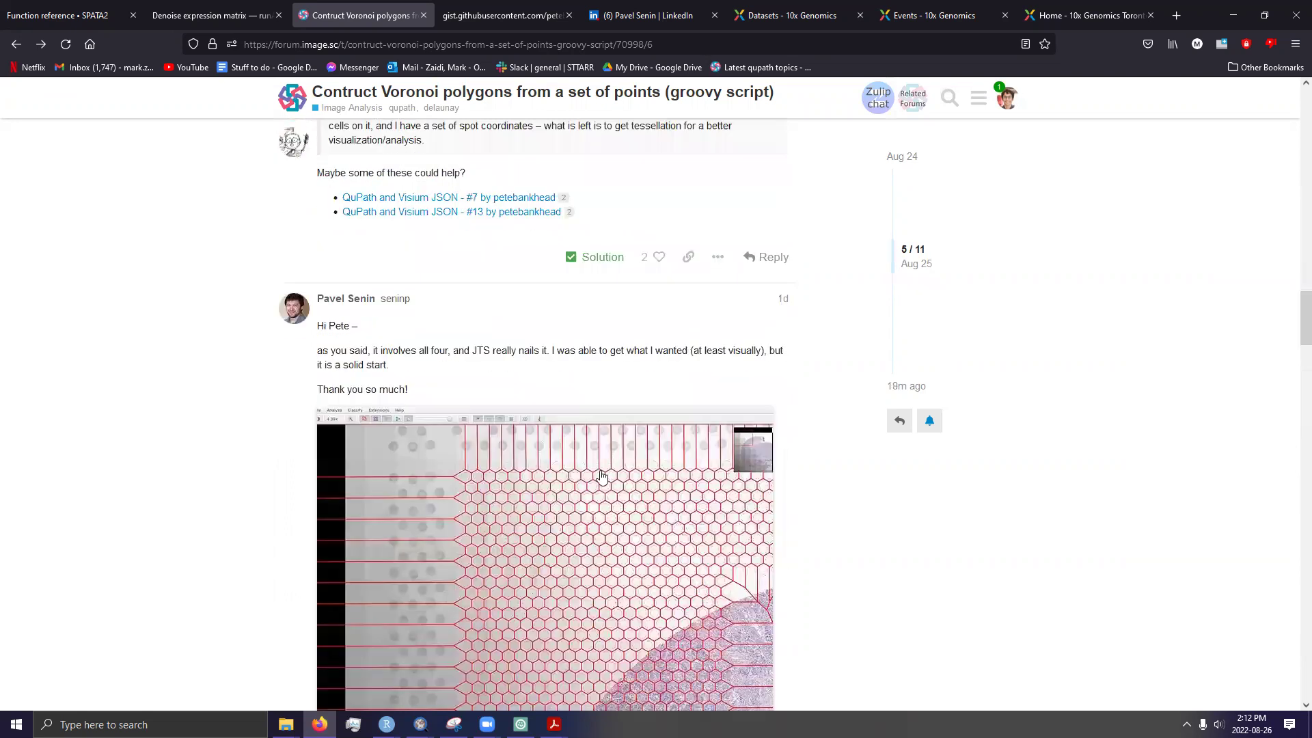
pyautogui.scroll(-3, 601, 471)
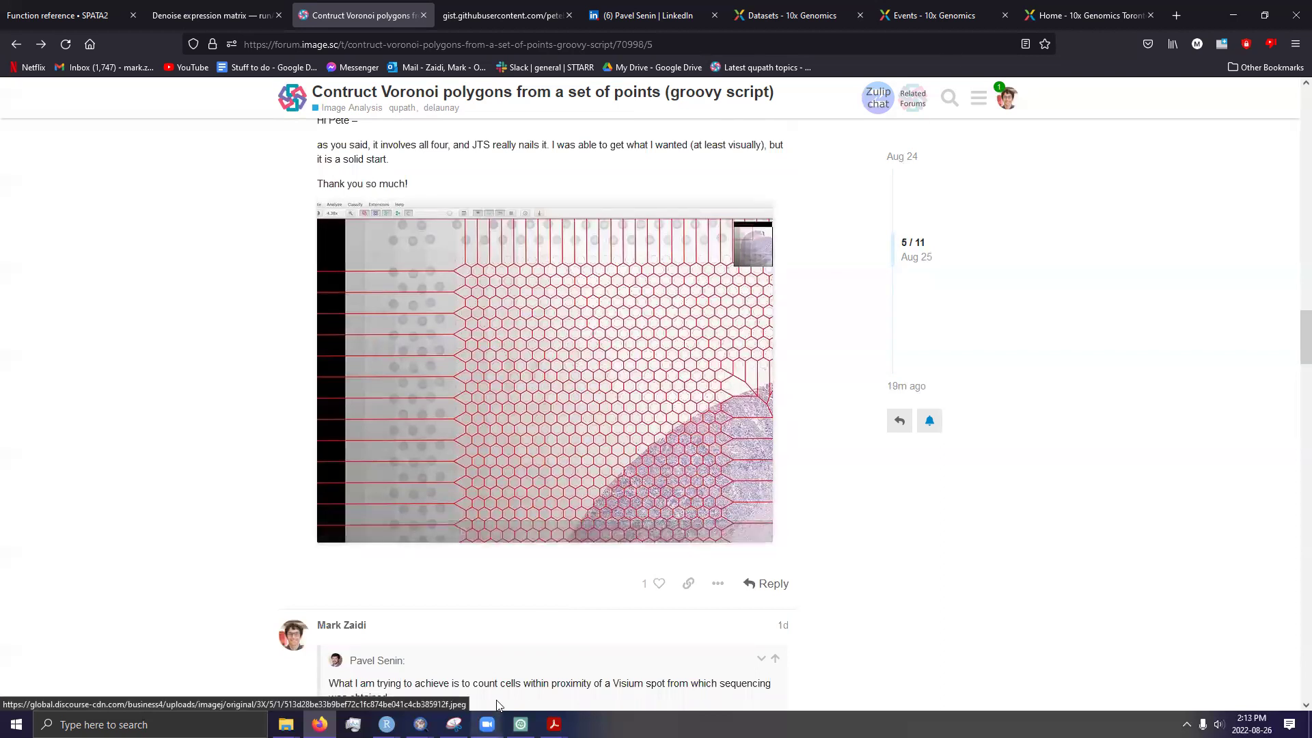
pyautogui.hotkey('alt', 'Tab')
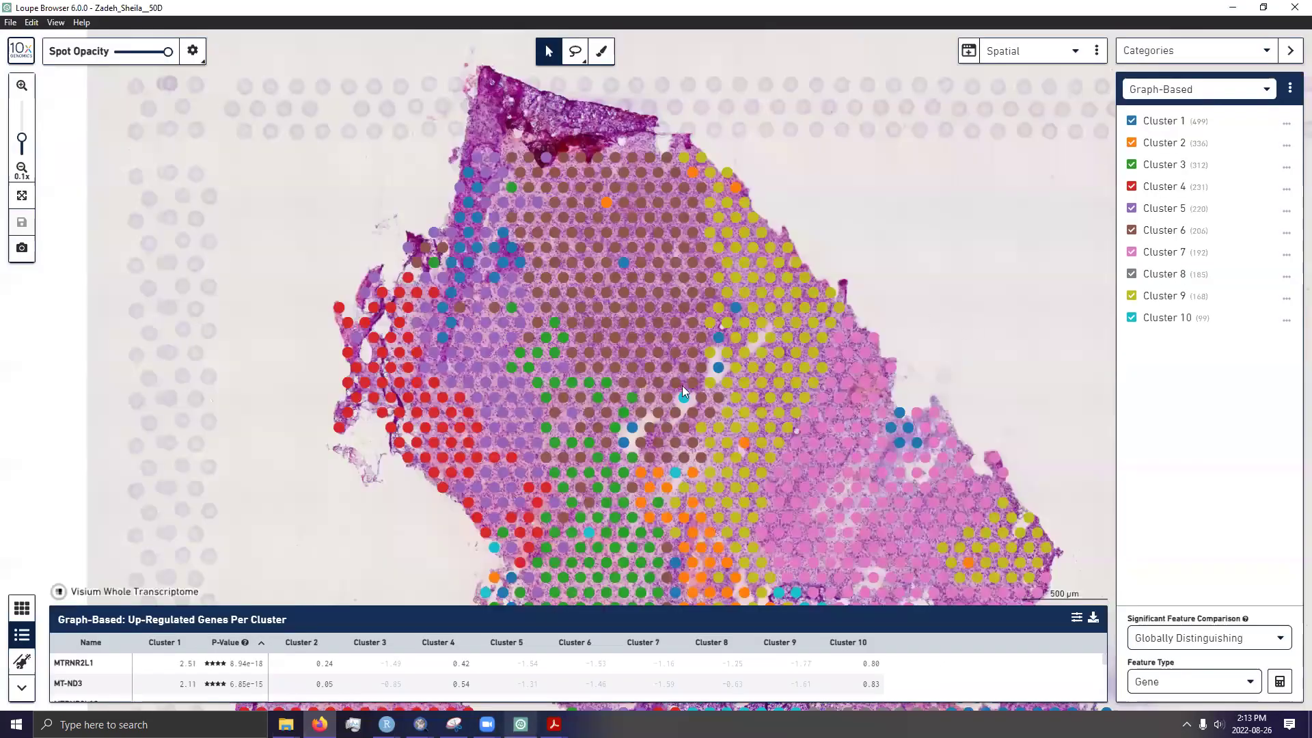
pyautogui.scroll(5, 840, 362)
pyautogui.scroll(2, 533, 437)
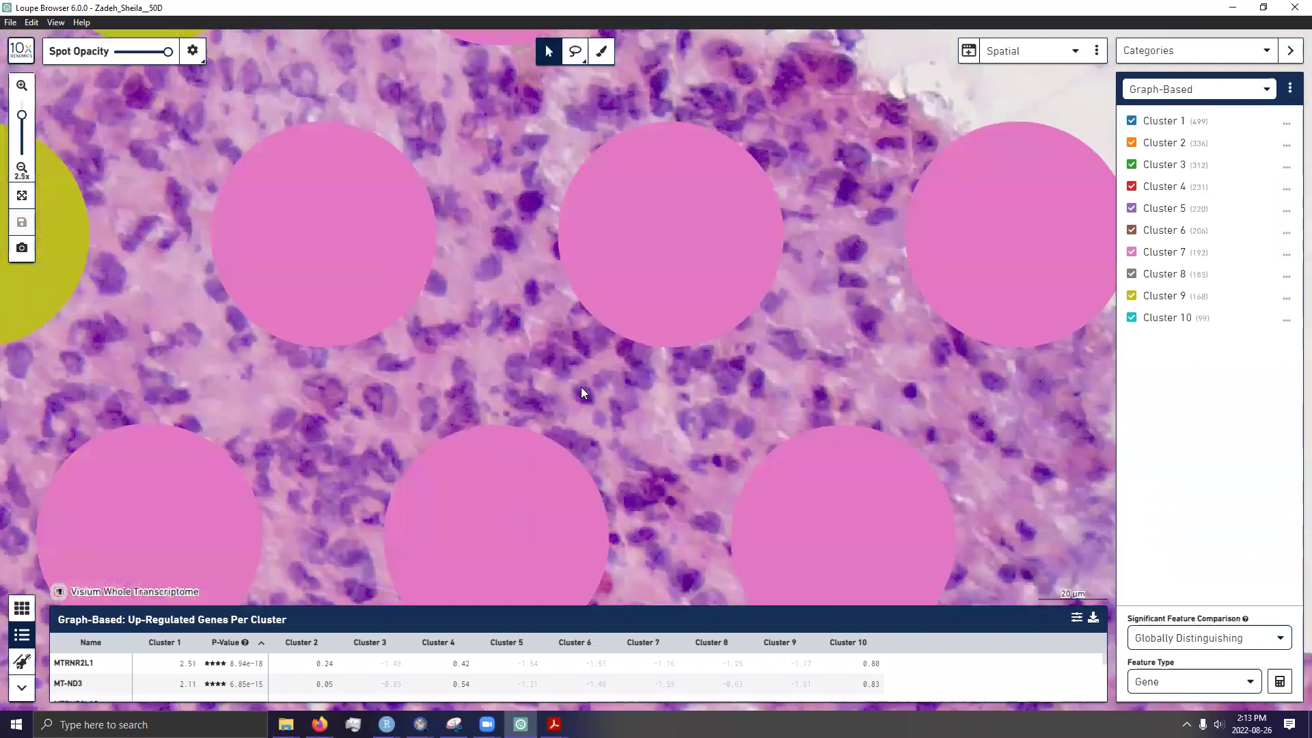
pyautogui.scroll(4, 575, 393)
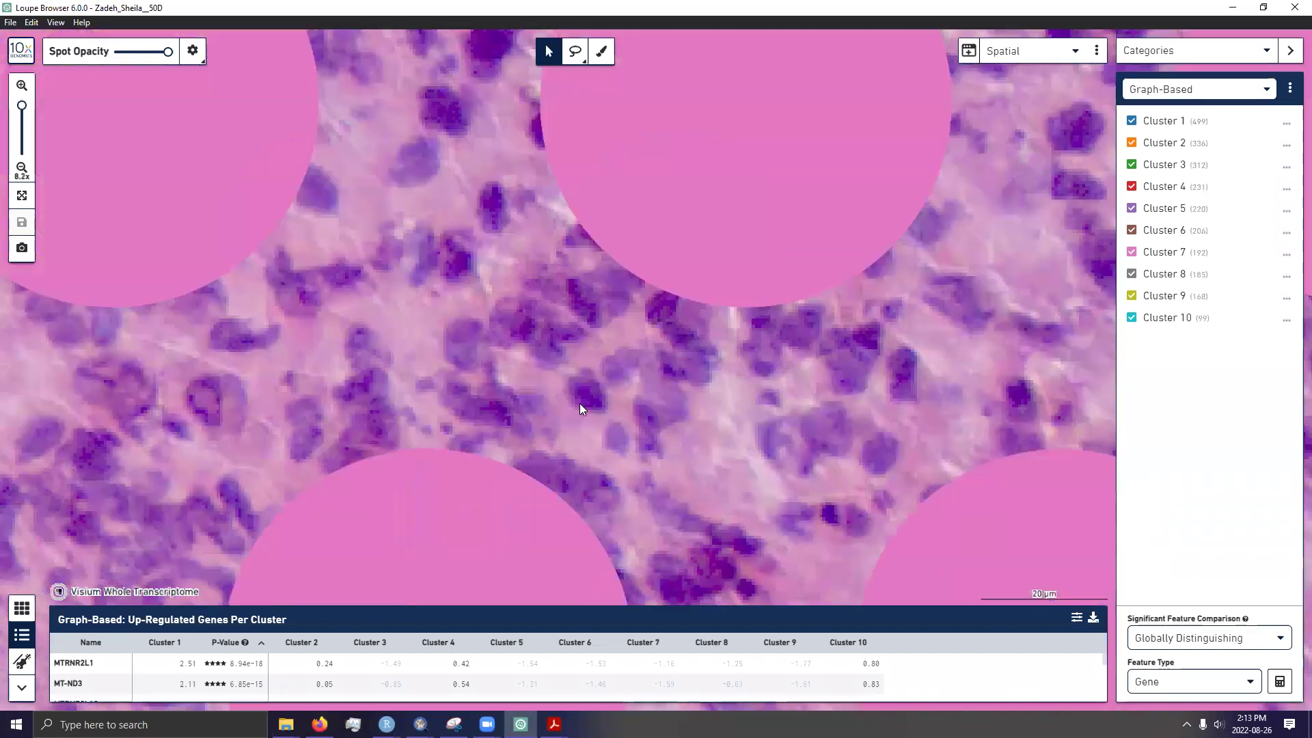
pyautogui.scroll(-2, 580, 408)
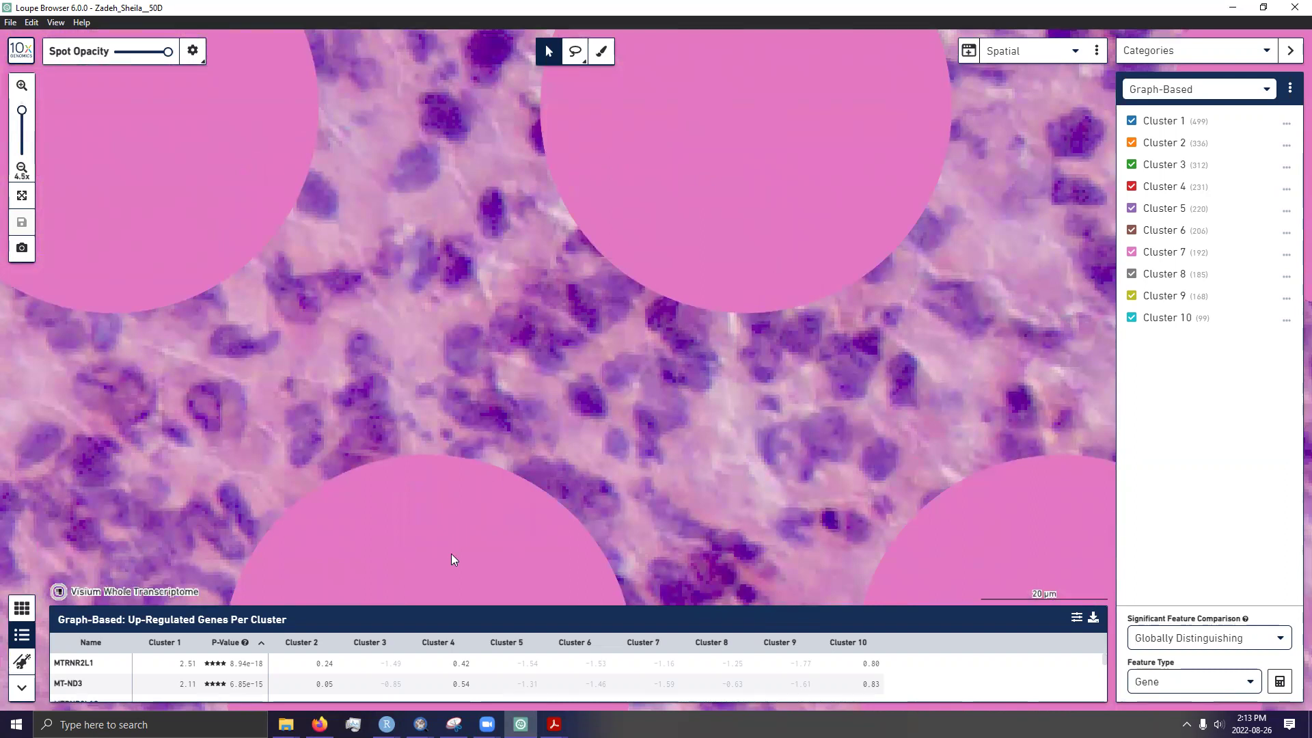
pyautogui.scroll(-4, 1016, 459)
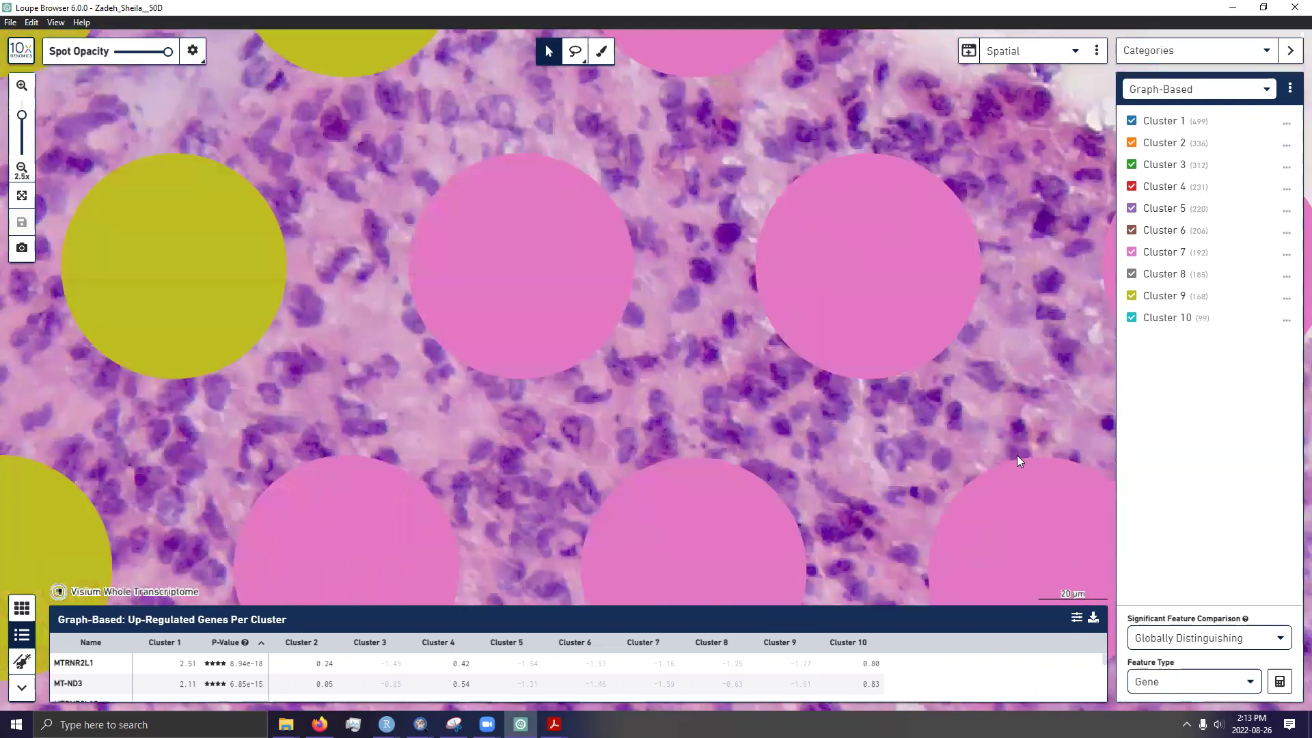
pyautogui.scroll(-5, 684, 412)
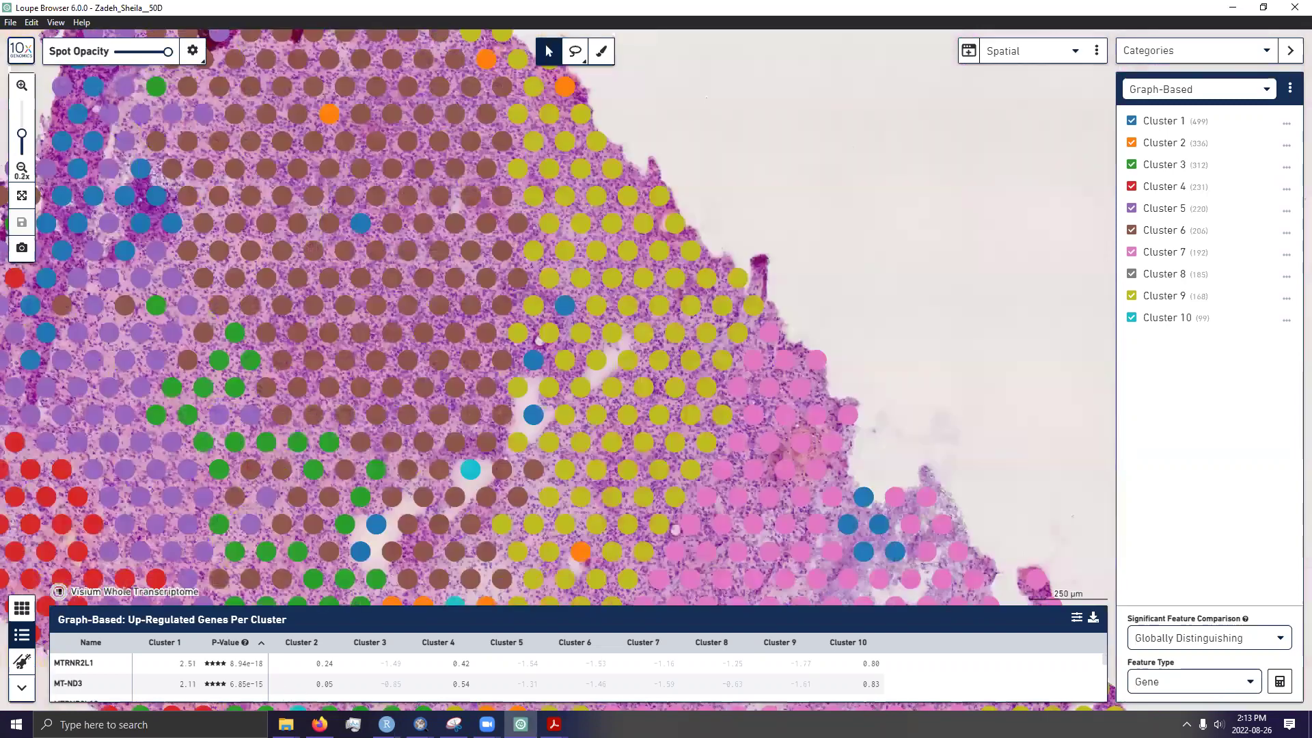
pyautogui.hotkey('alt', 'Tab')
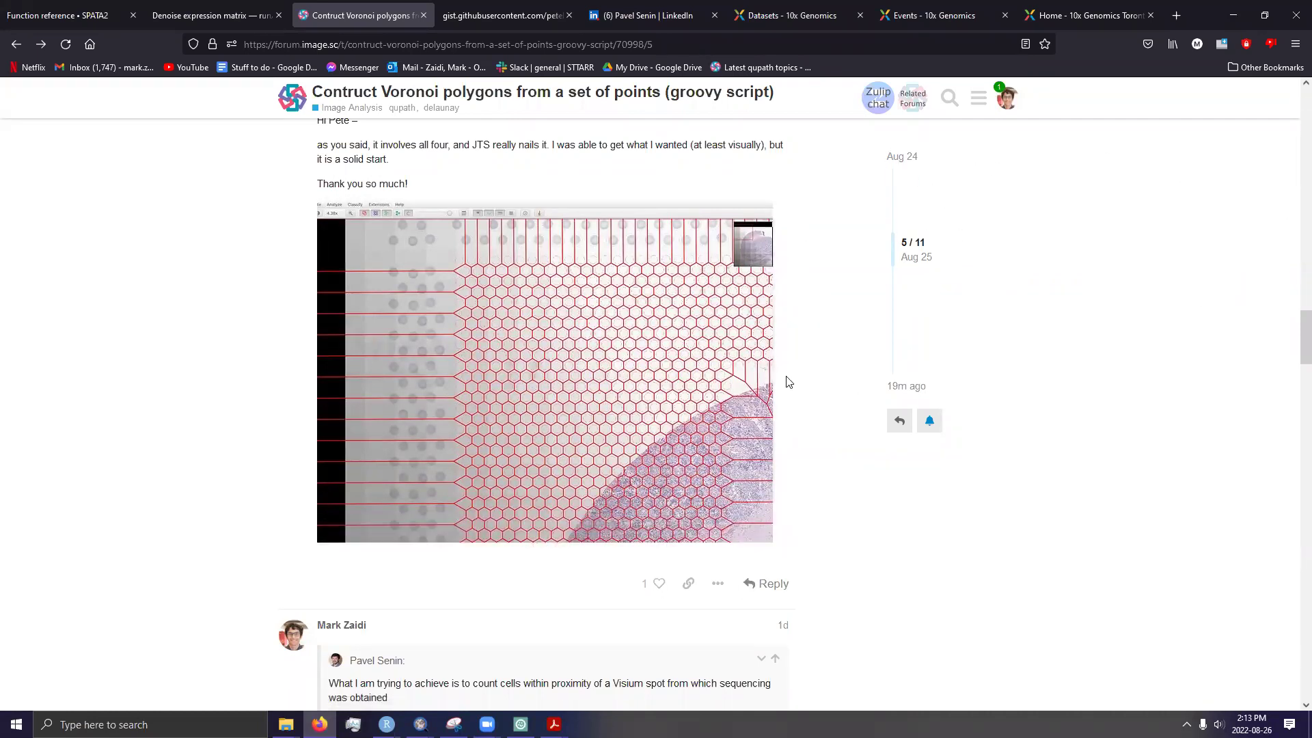
# Scroll the thread to post 8 of 11, Pete's six-step Spatial transcriptomics workflow wizard screenshot.
pyautogui.scroll(1, 220, 270)
pyautogui.scroll(7, 222, 268)
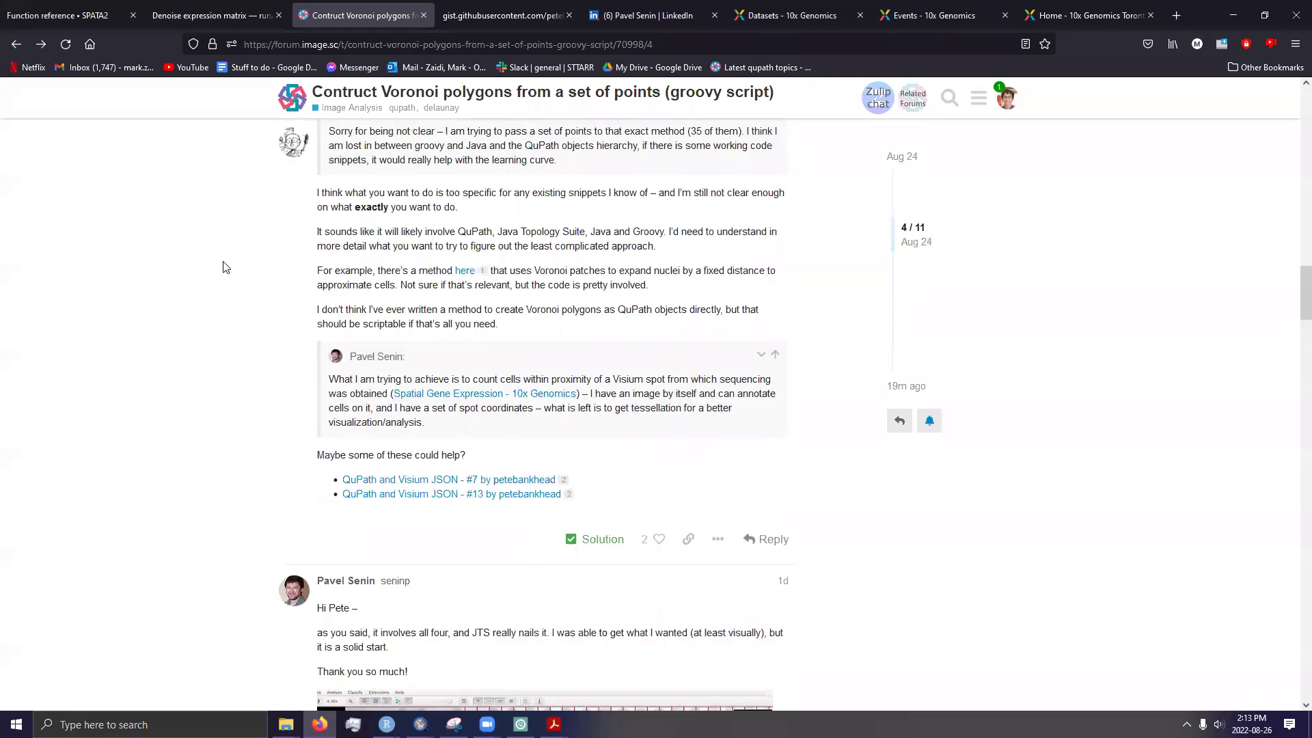
pyautogui.scroll(-10, 226, 267)
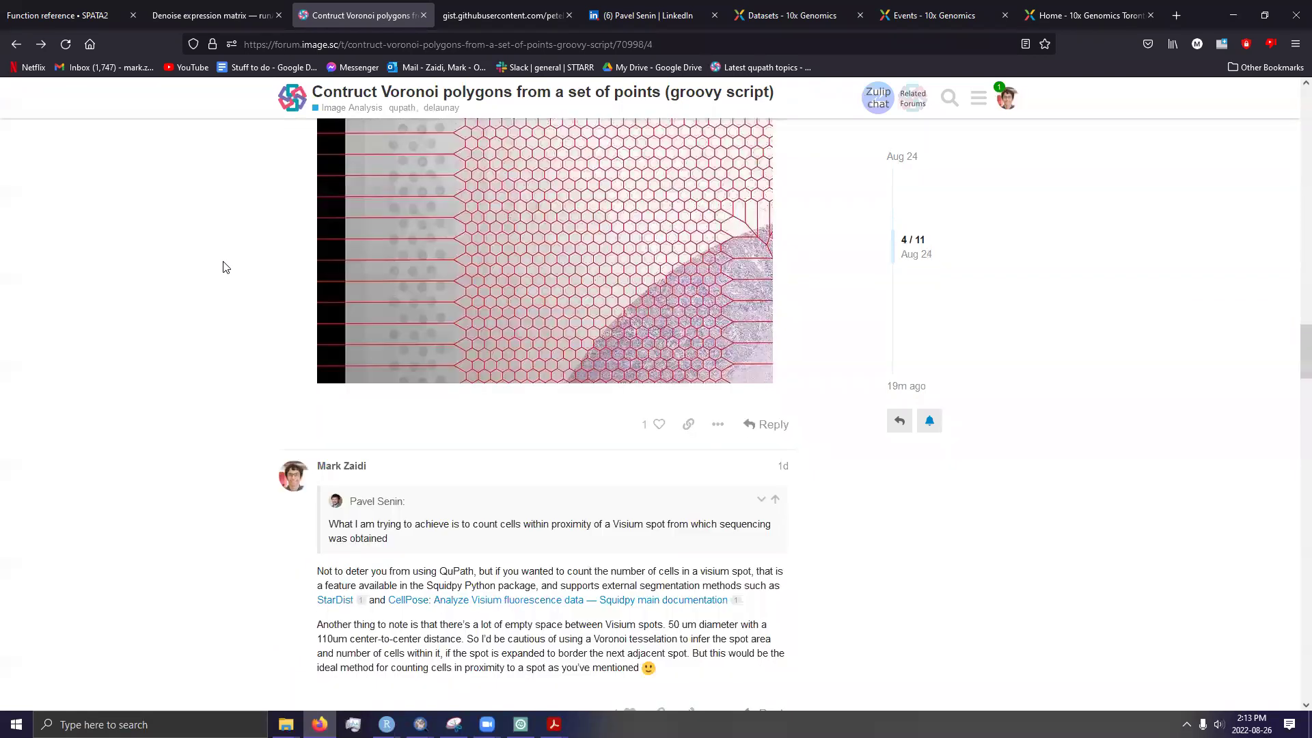
pyautogui.scroll(-4, 225, 266)
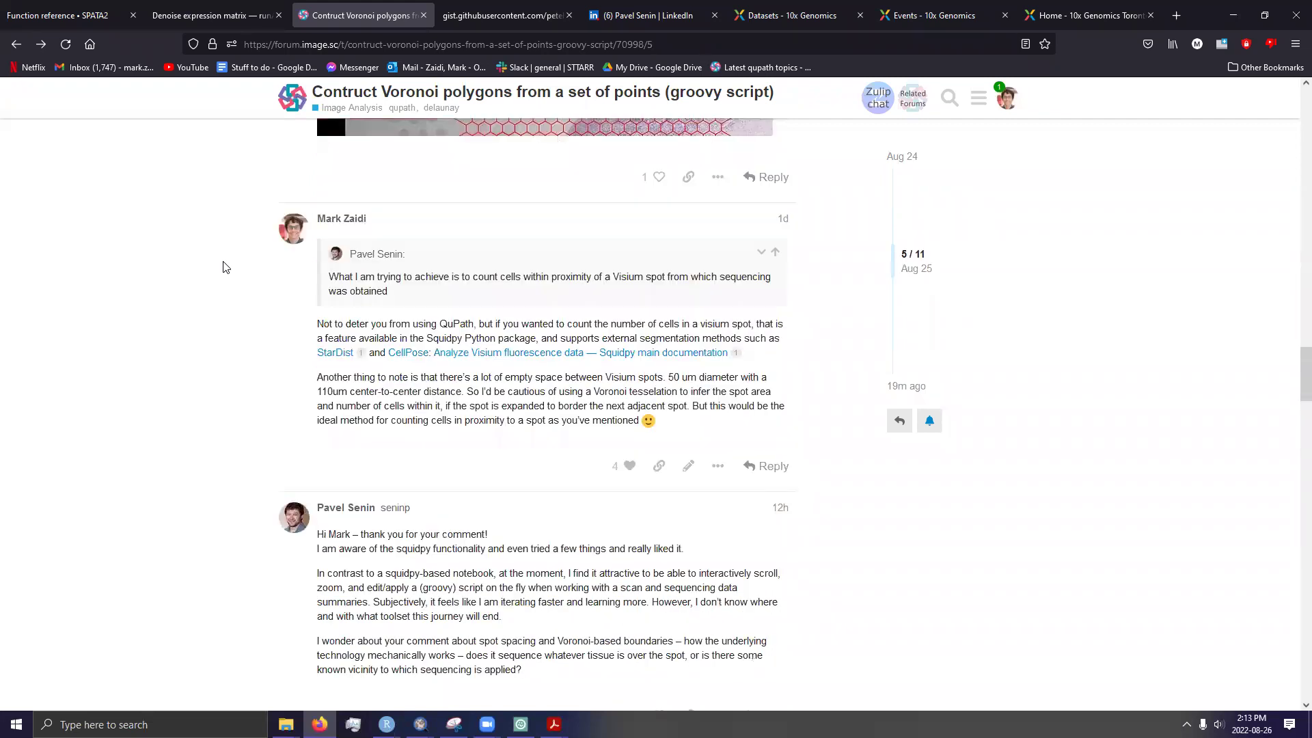
pyautogui.scroll(-1, 226, 266)
pyautogui.scroll(2, 228, 274)
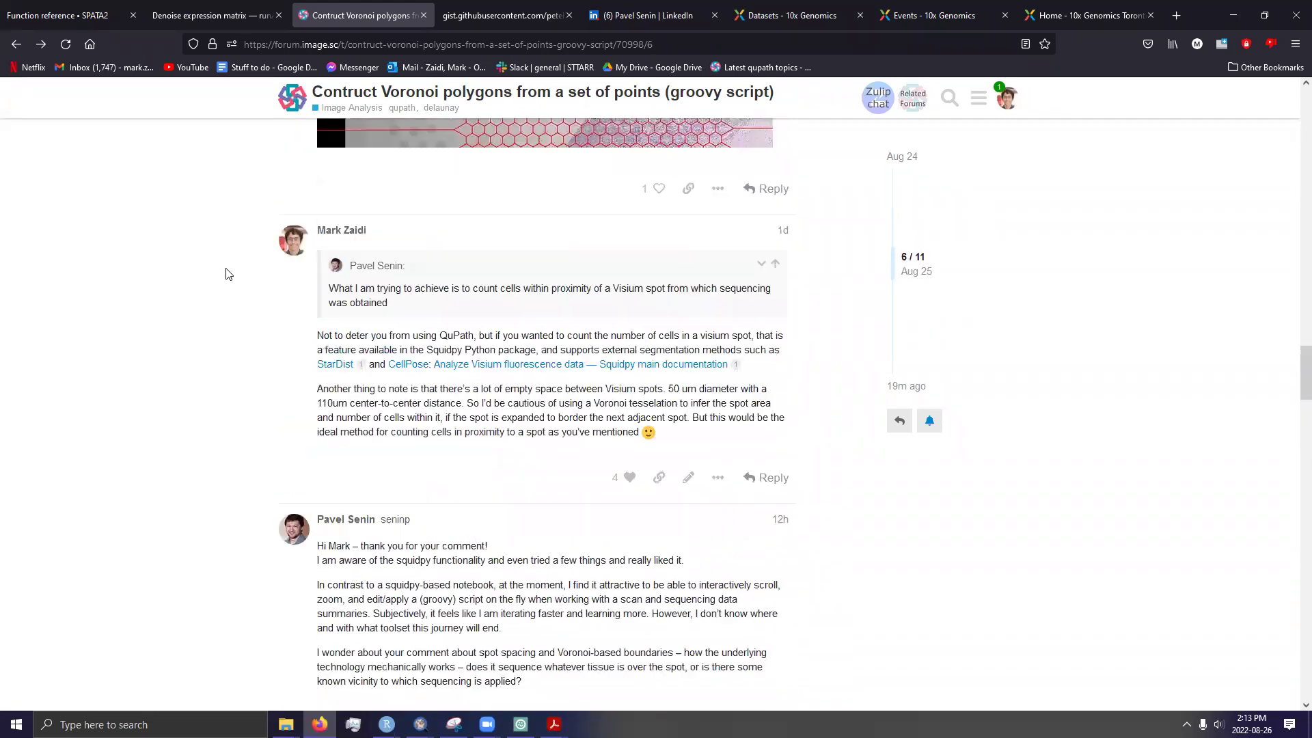
pyautogui.scroll(1, 228, 274)
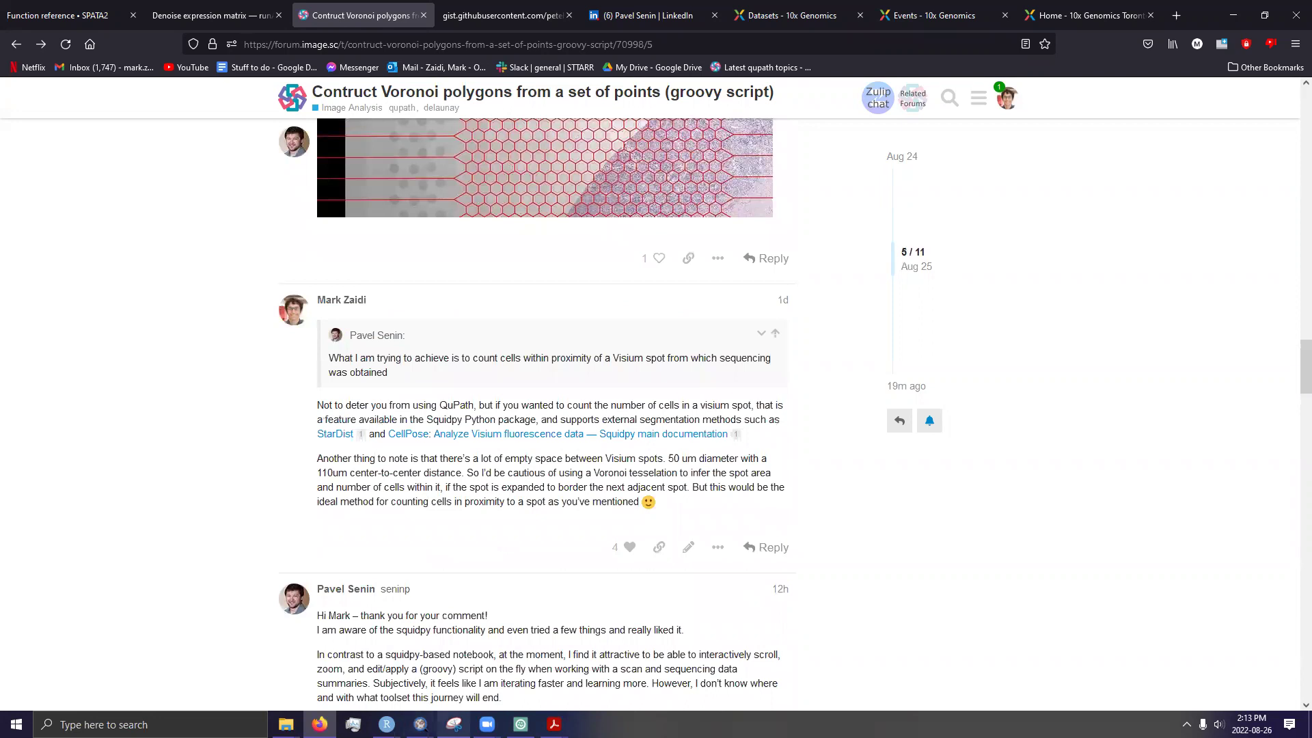
pyautogui.scroll(-6, 130, 294)
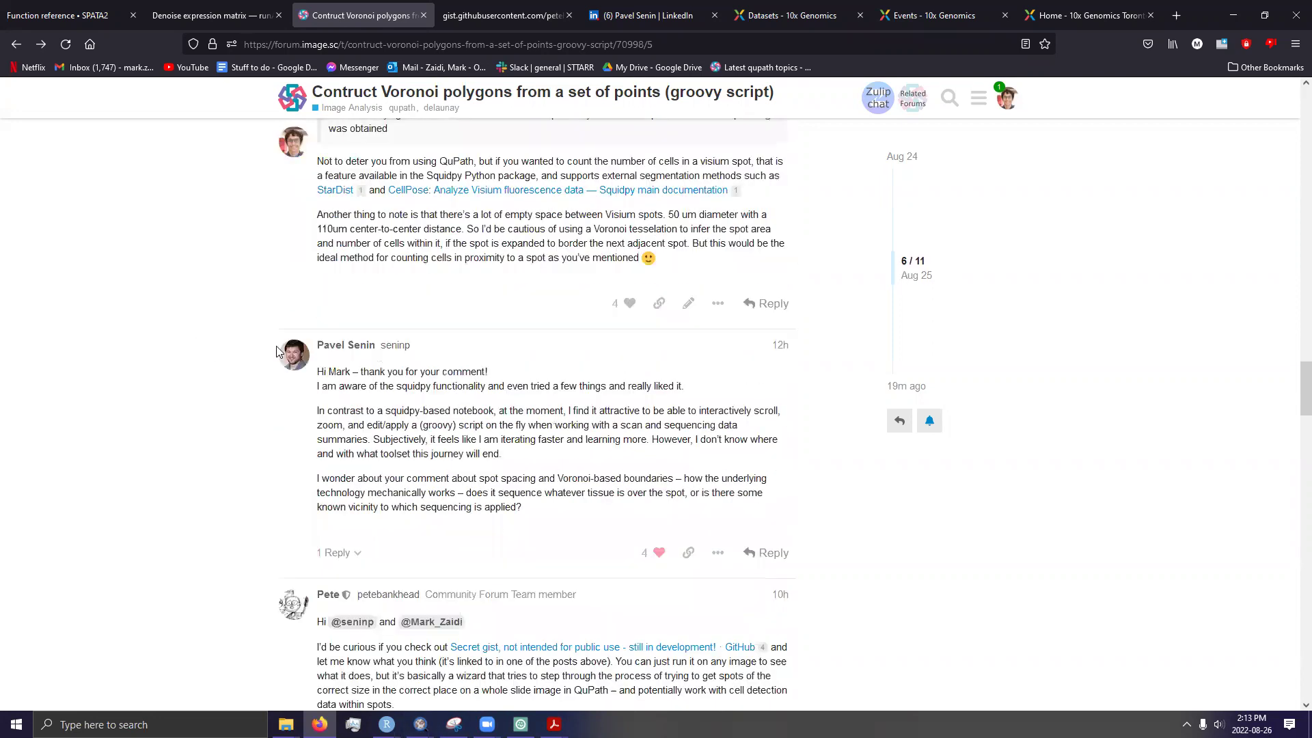
pyautogui.scroll(-2, 476, 524)
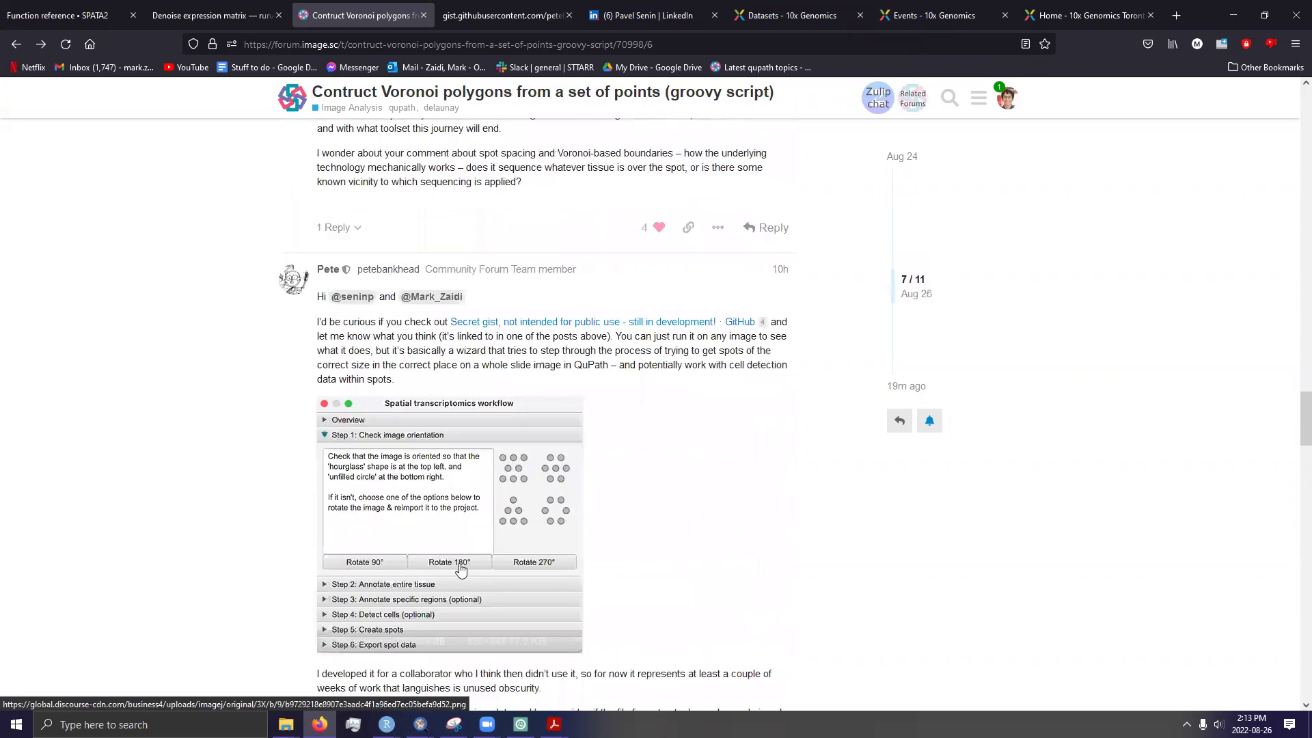
pyautogui.scroll(-3, 454, 437)
pyautogui.scroll(-3, 752, 440)
pyautogui.scroll(3, 735, 447)
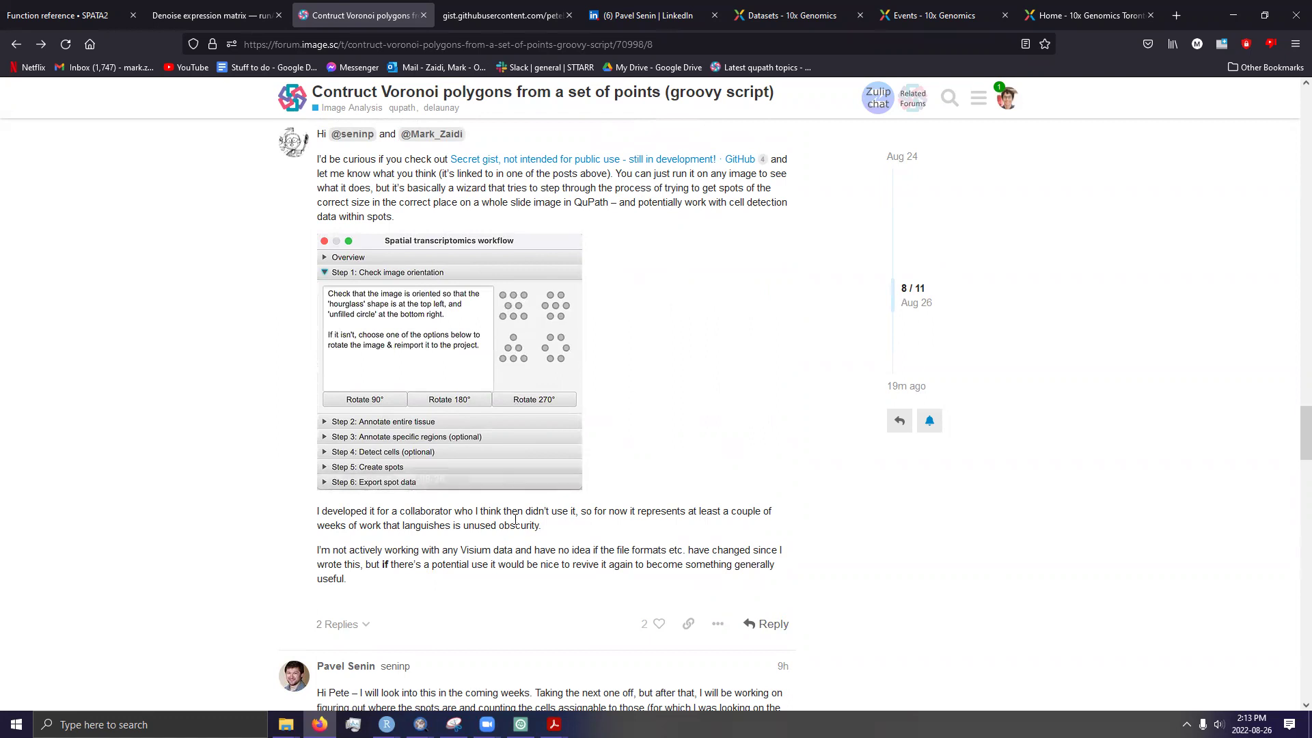
# Bring QuPath's tissue_hires_image window forward and move the workflow wizard to the bottom right.
pyautogui.moveTo(419, 722)
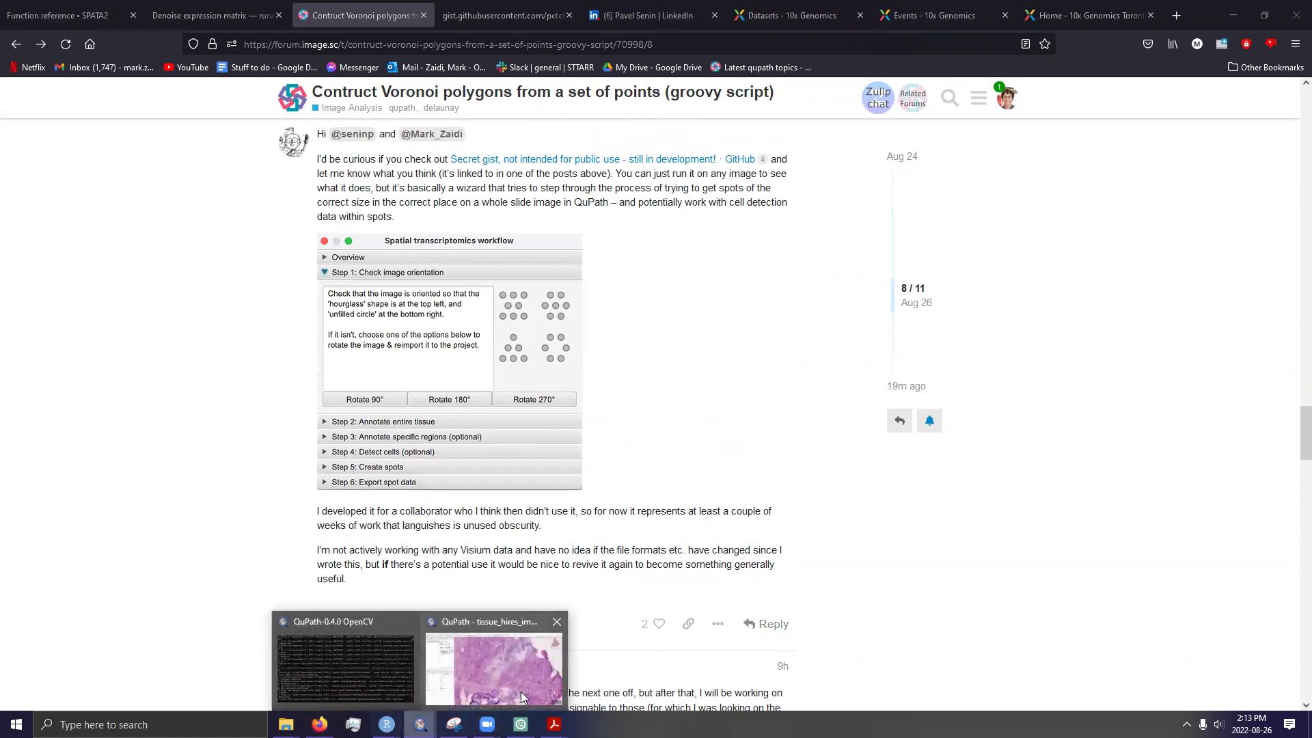
pyautogui.click(521, 691)
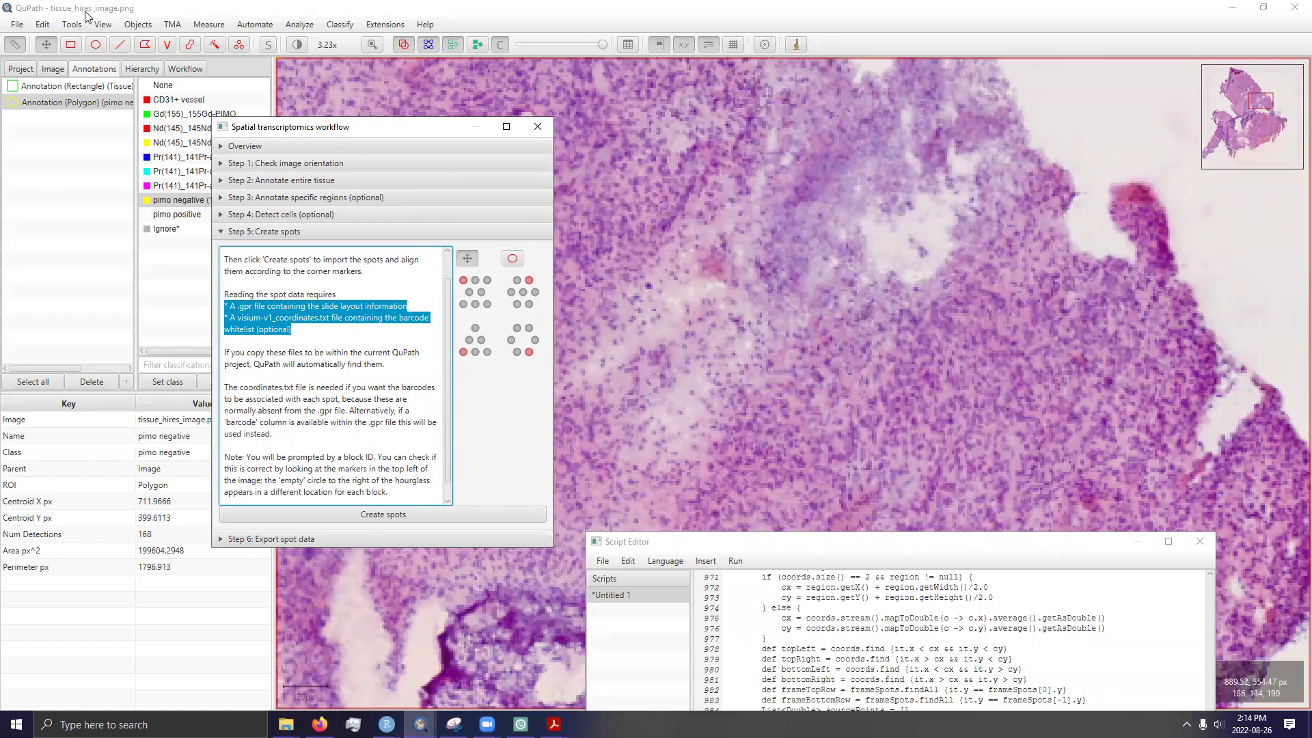
pyautogui.moveTo(347, 134); pyautogui.dragTo(1097, 392)
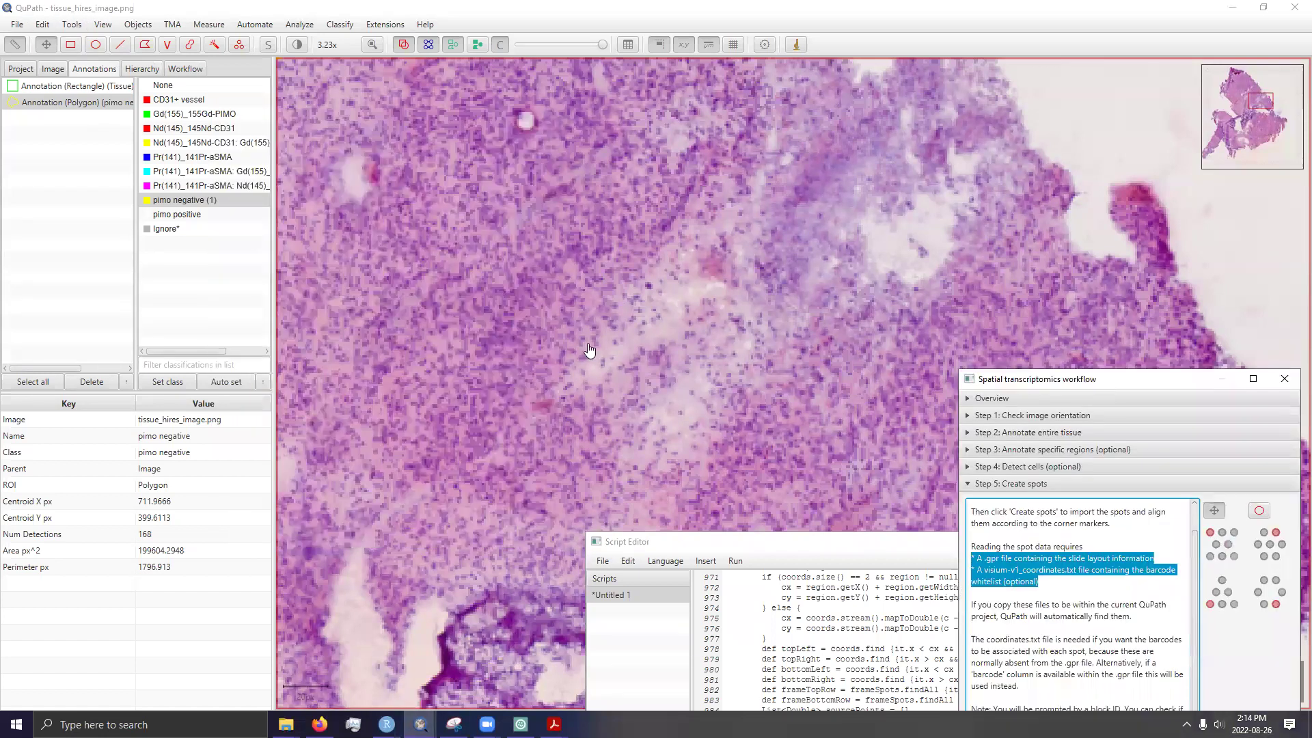
# Zoom and pan across the tissue's paler areas, edge and lower region to examine pixel detail.
pyautogui.scroll(2, 575, 347)
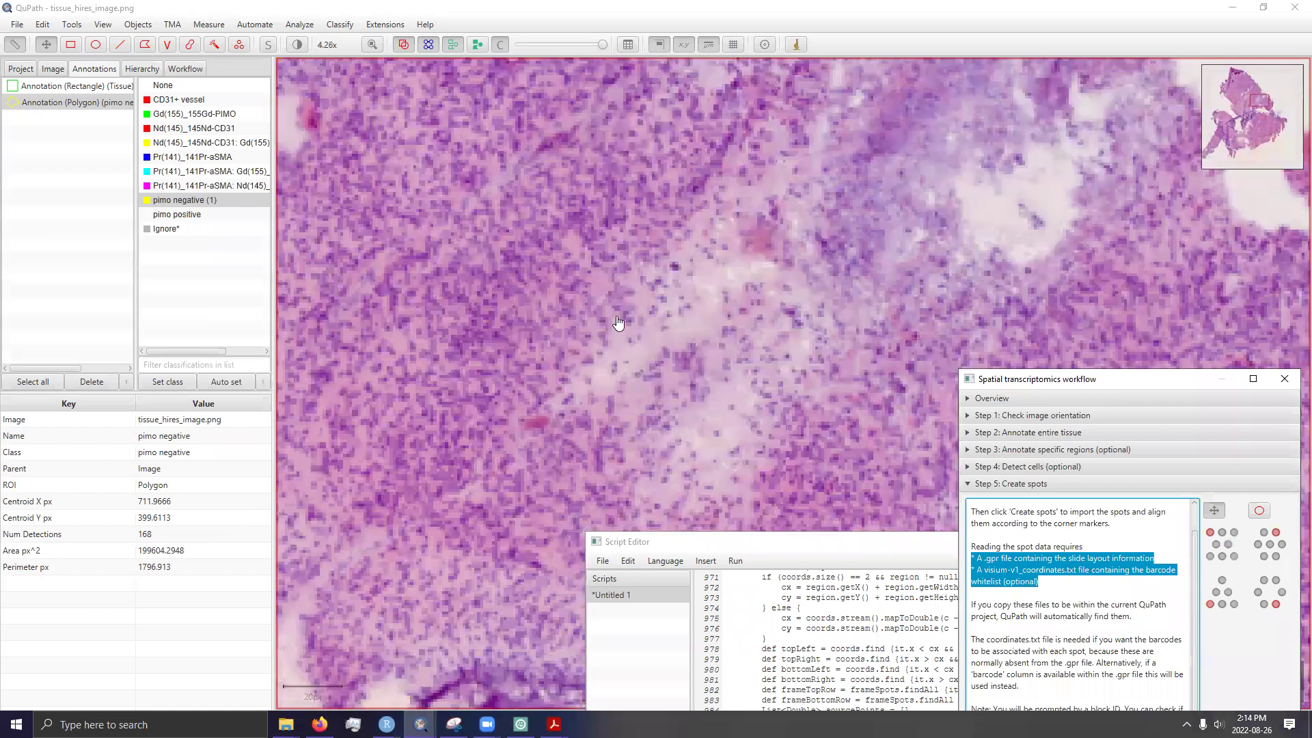
pyautogui.scroll(4, 687, 272)
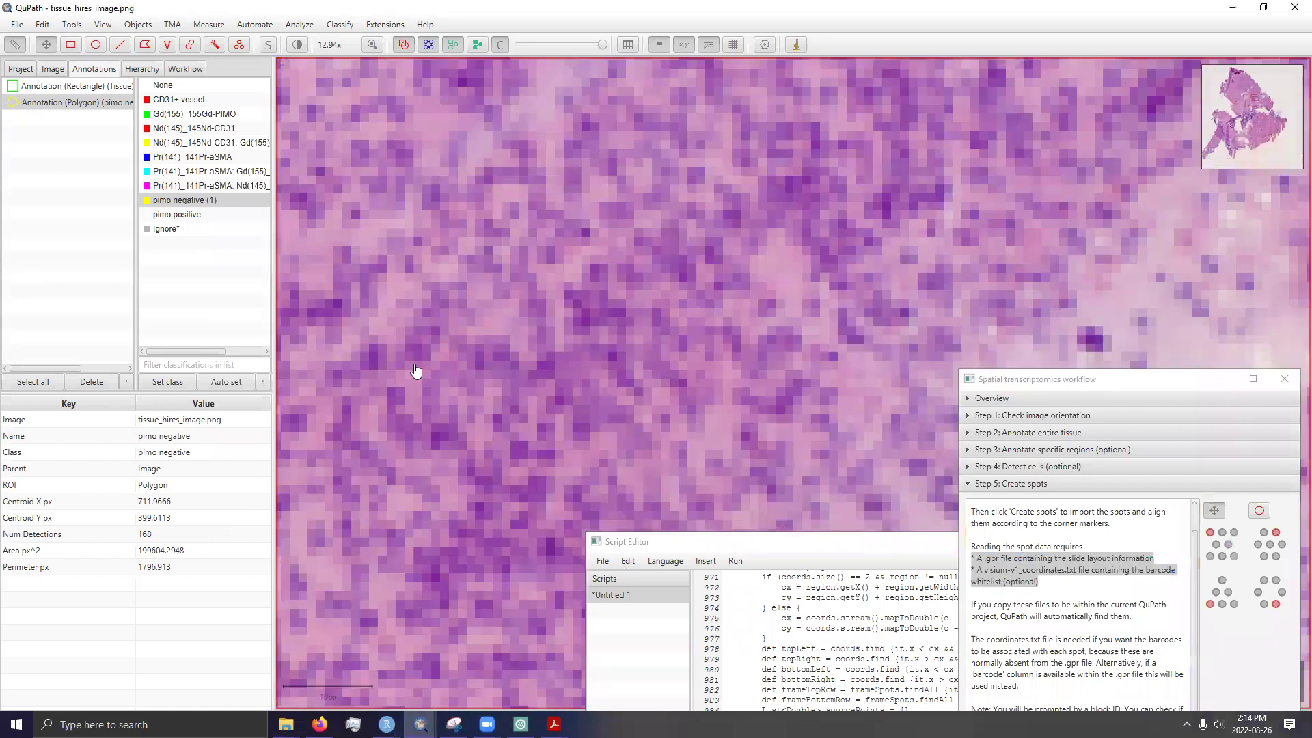
pyautogui.moveTo(929, 295); pyautogui.dragTo(634, 369)
pyautogui.moveTo(601, 491); pyautogui.dragTo(541, 328)
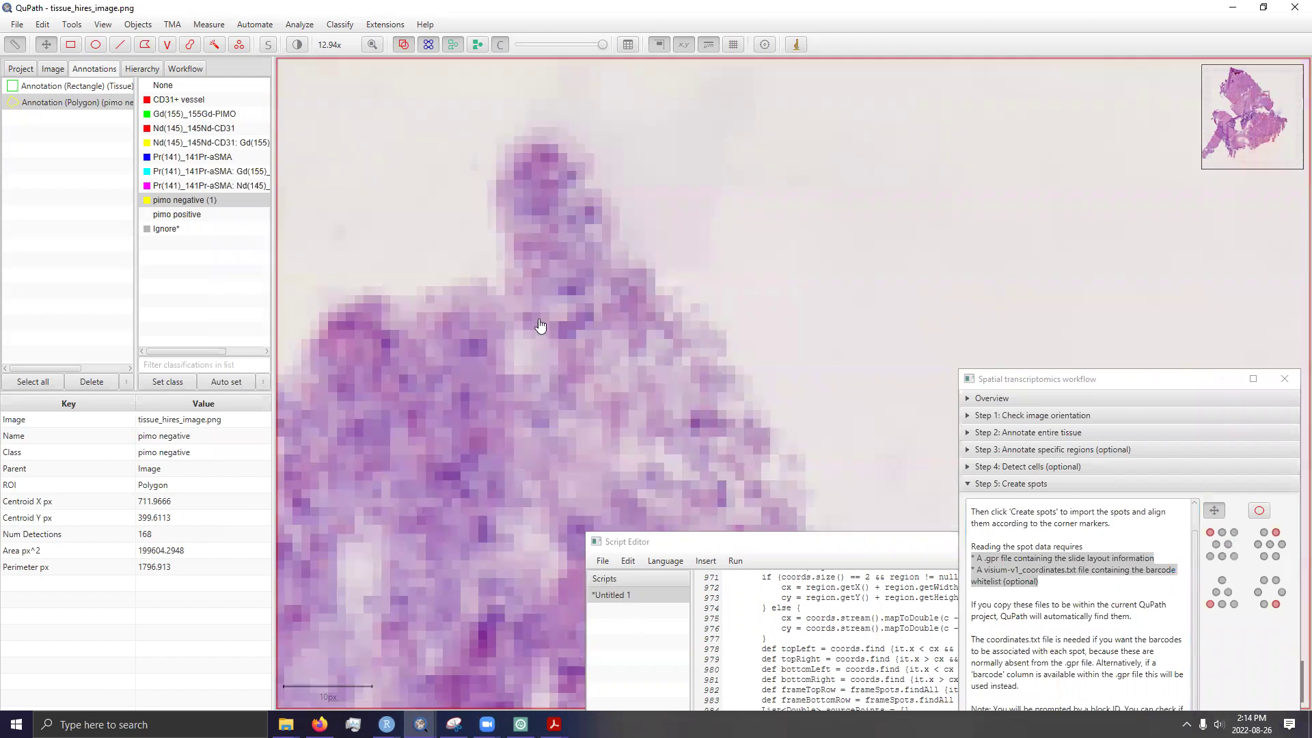
pyautogui.scroll(2, 506, 363)
pyautogui.scroll(-3, 667, 356)
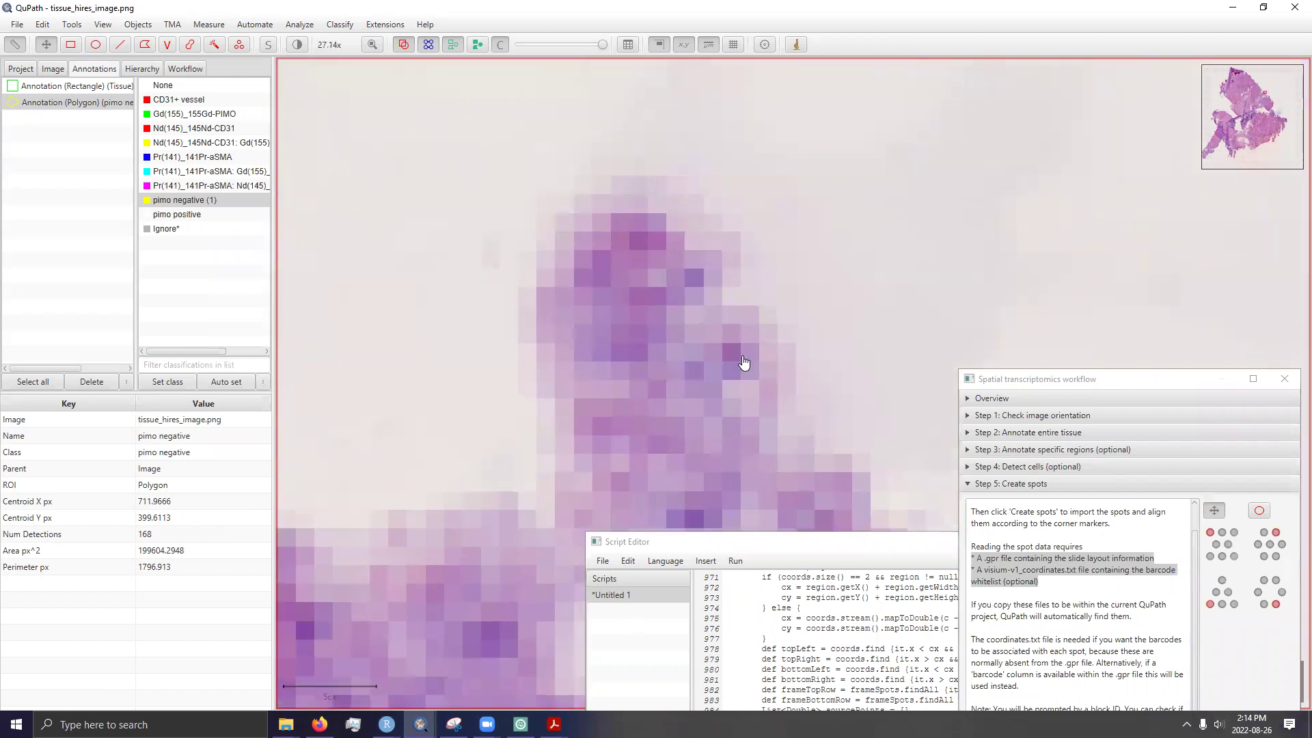
pyautogui.scroll(4, 645, 365)
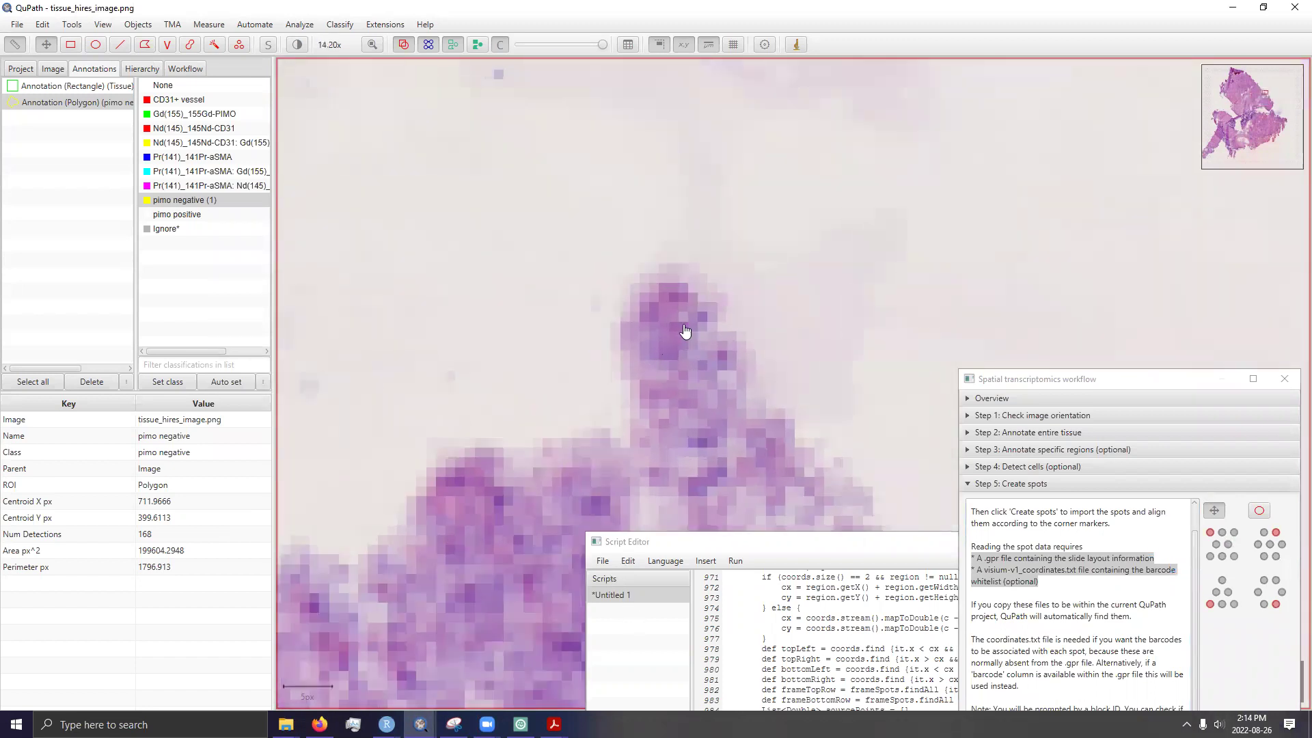
pyautogui.scroll(-3, 656, 342)
pyautogui.scroll(-3, 1000, 444)
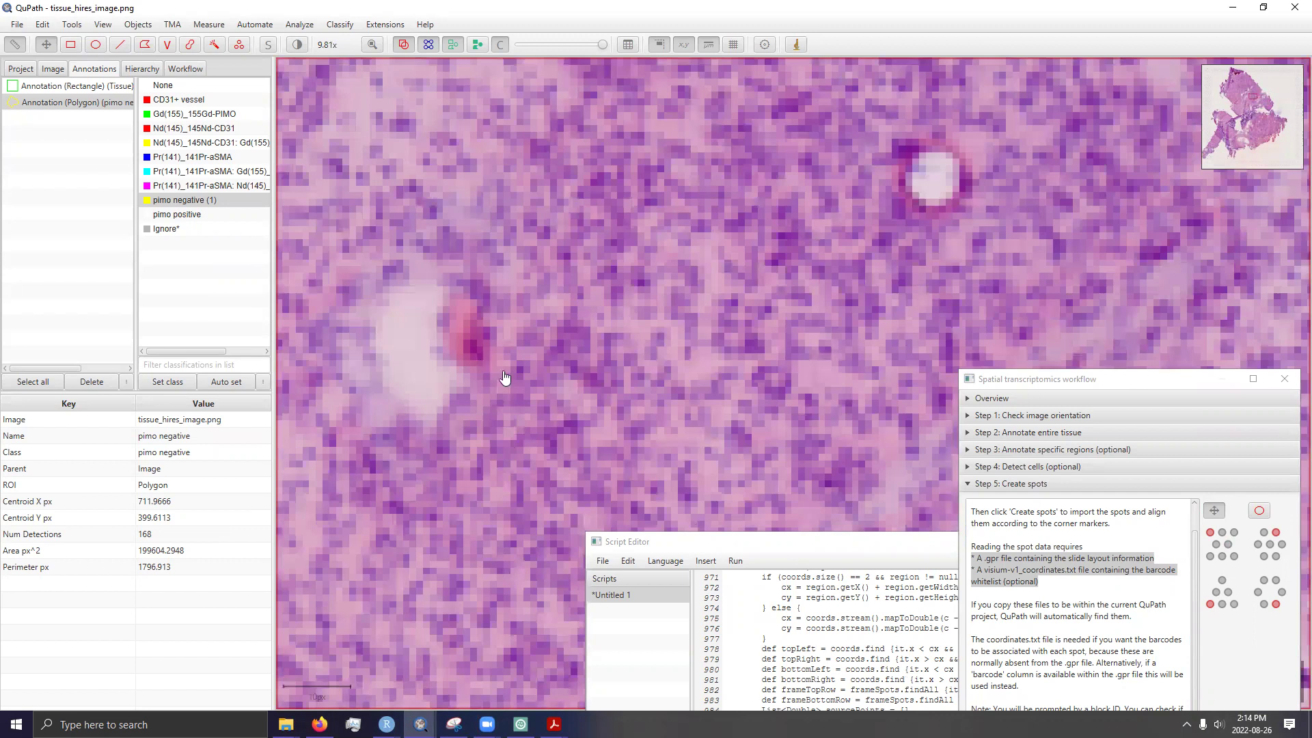
pyautogui.scroll(-3, 768, 373)
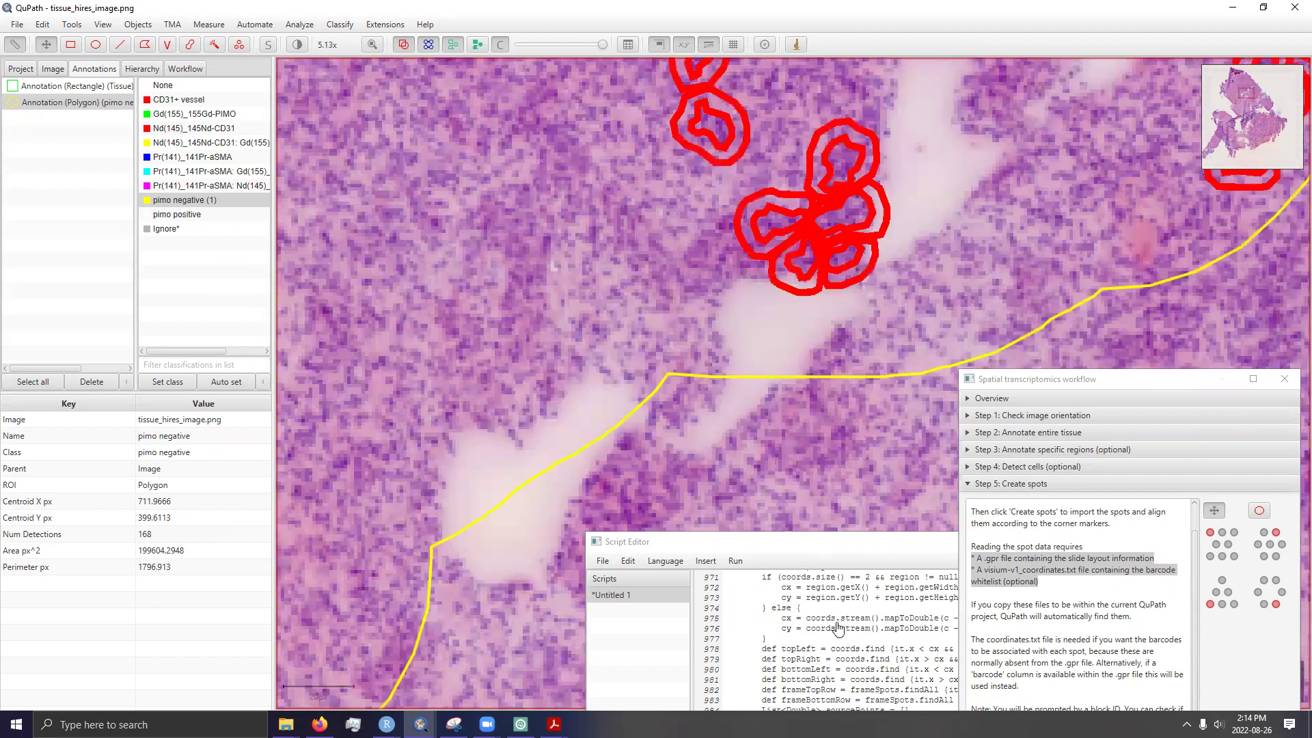
pyautogui.scroll(-3, 819, 375)
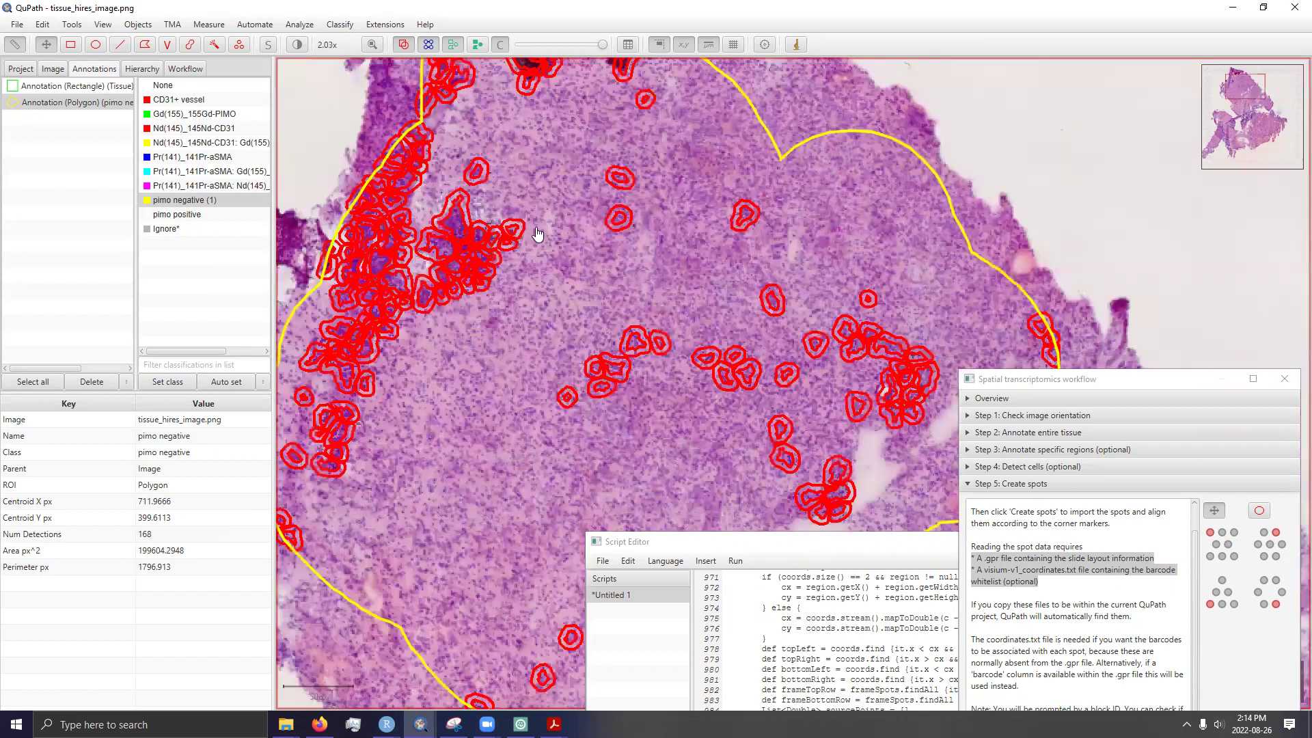
pyautogui.moveTo(777, 503); pyautogui.dragTo(538, 214)
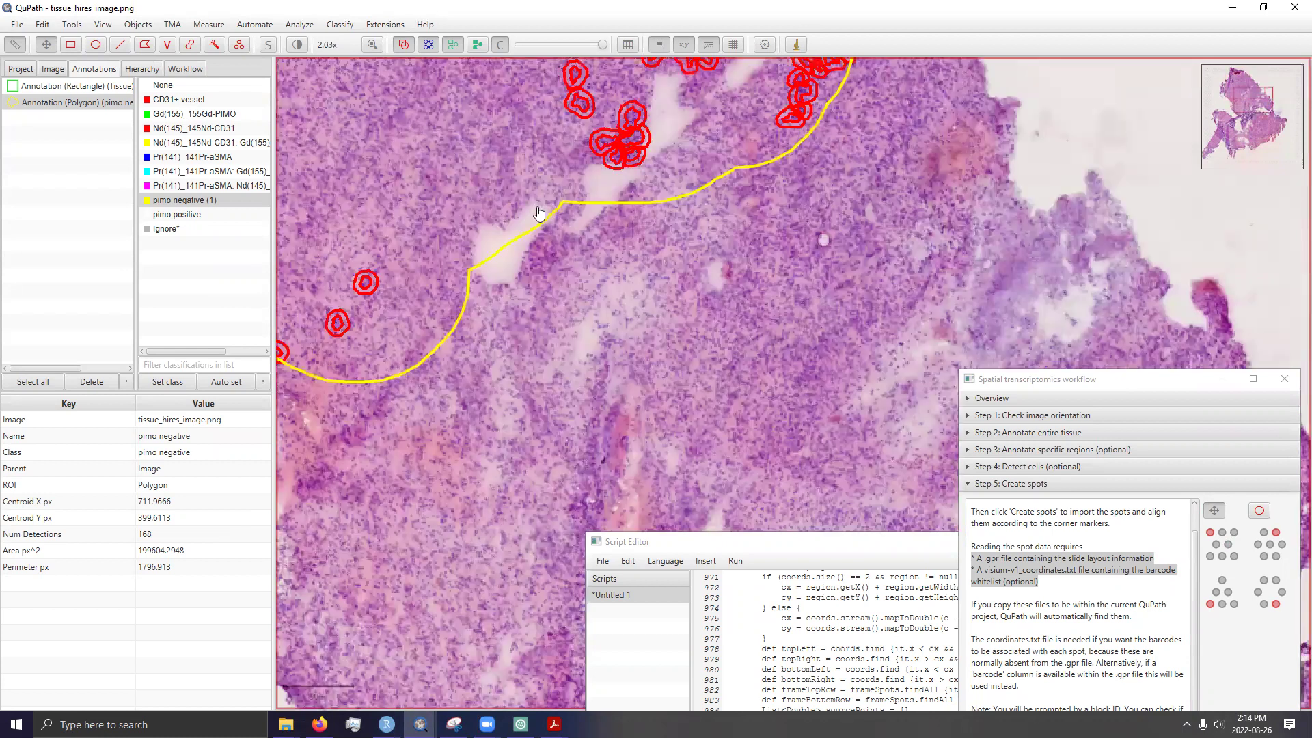
# Show the slide's Image properties (1938 × 2000 px, pixel size Unknown) and pan to its bottom edge.
pyautogui.click(54, 79)
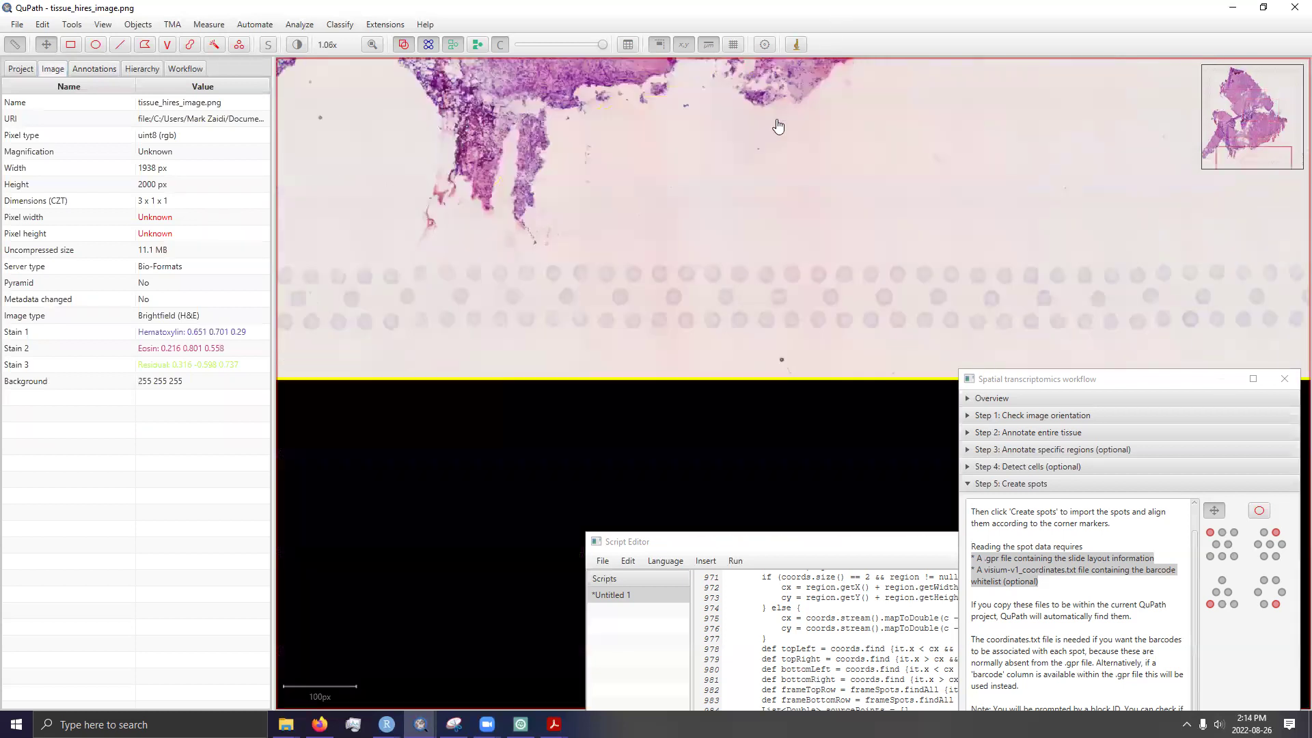
pyautogui.moveTo(778, 126); pyautogui.dragTo(870, 460)
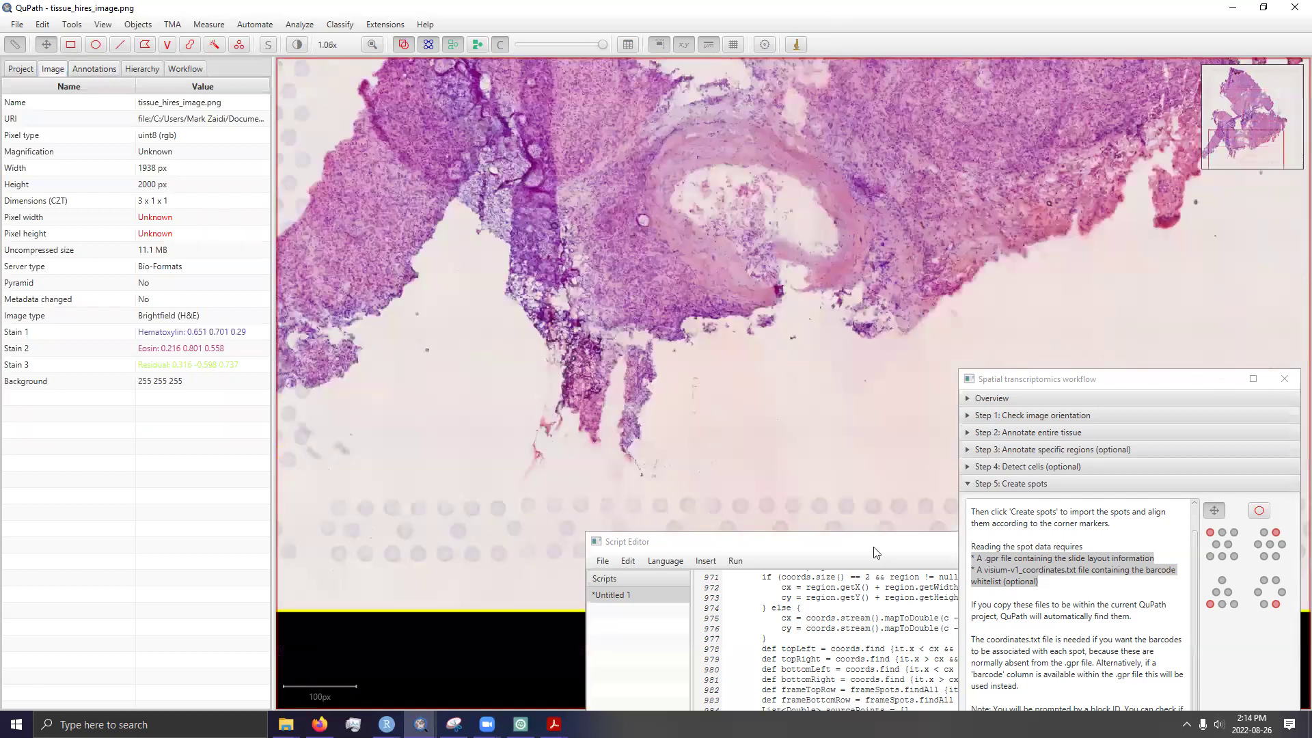
pyautogui.moveTo(806, 407); pyautogui.dragTo(844, 433)
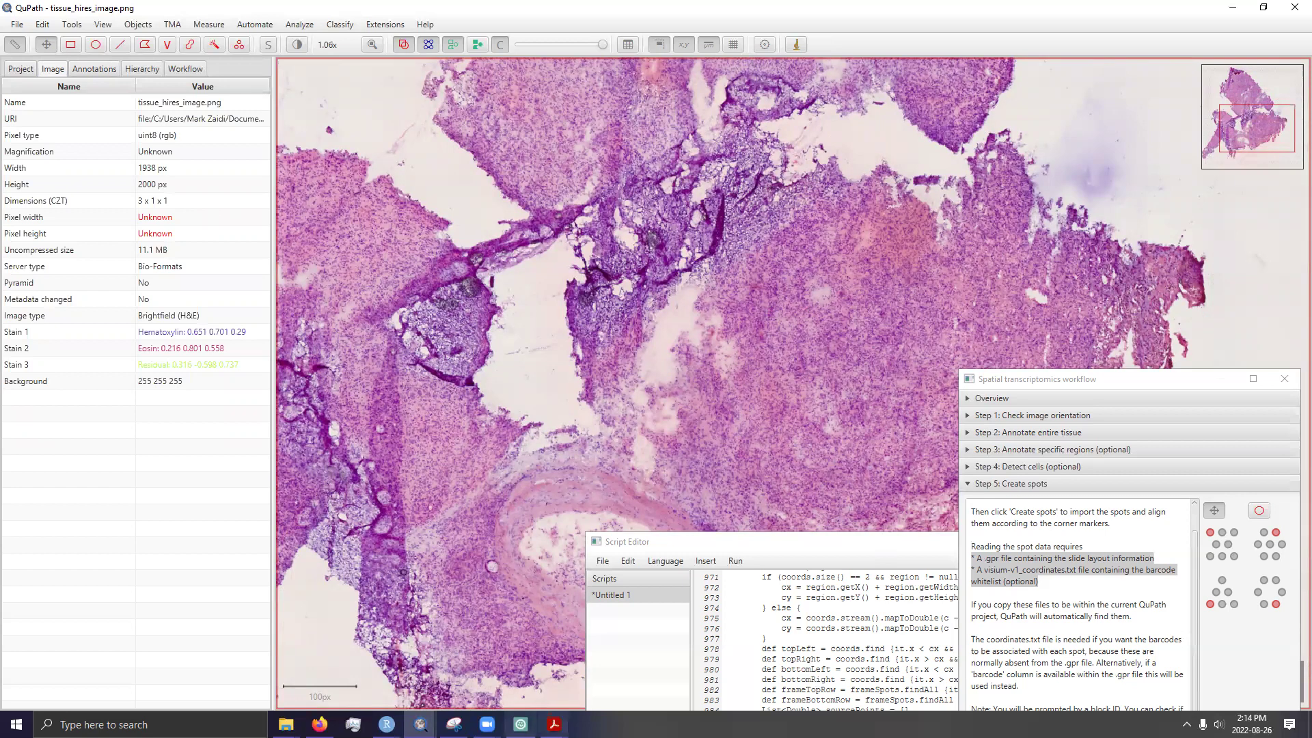
pyautogui.click(418, 661)
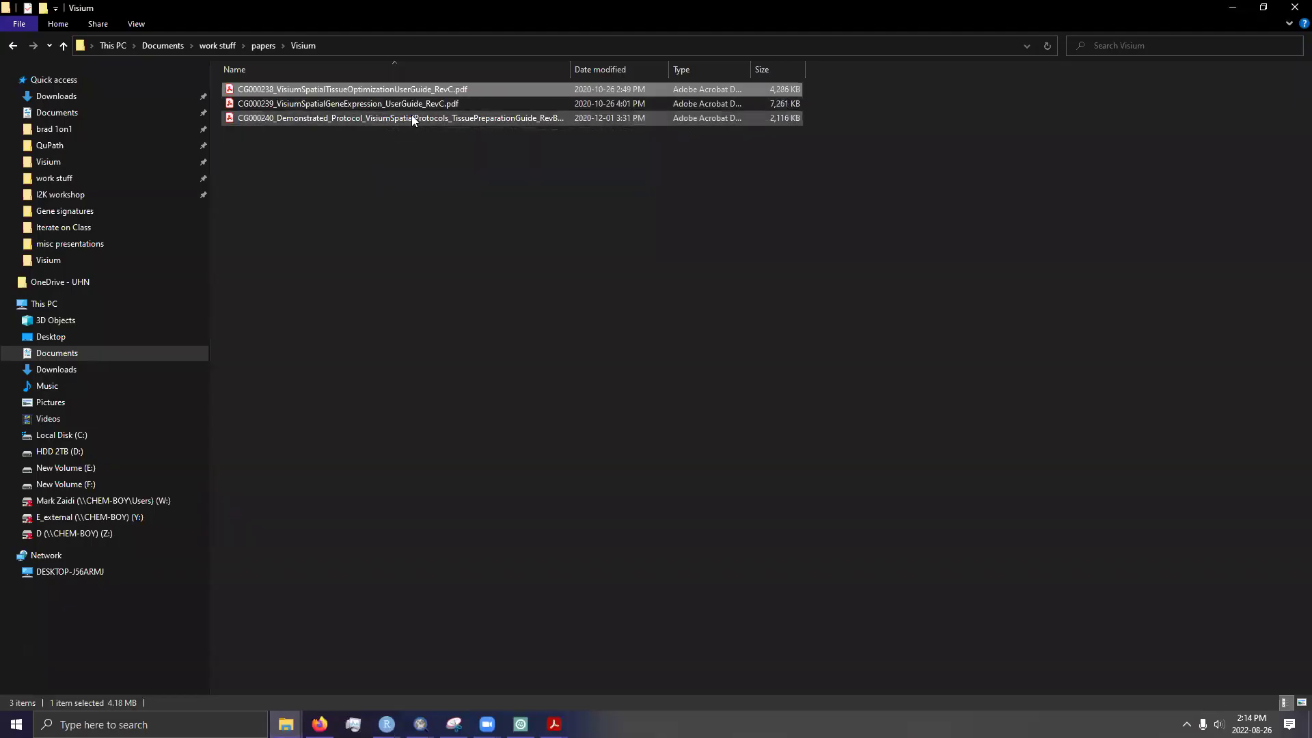
pyautogui.click(1232, 7)
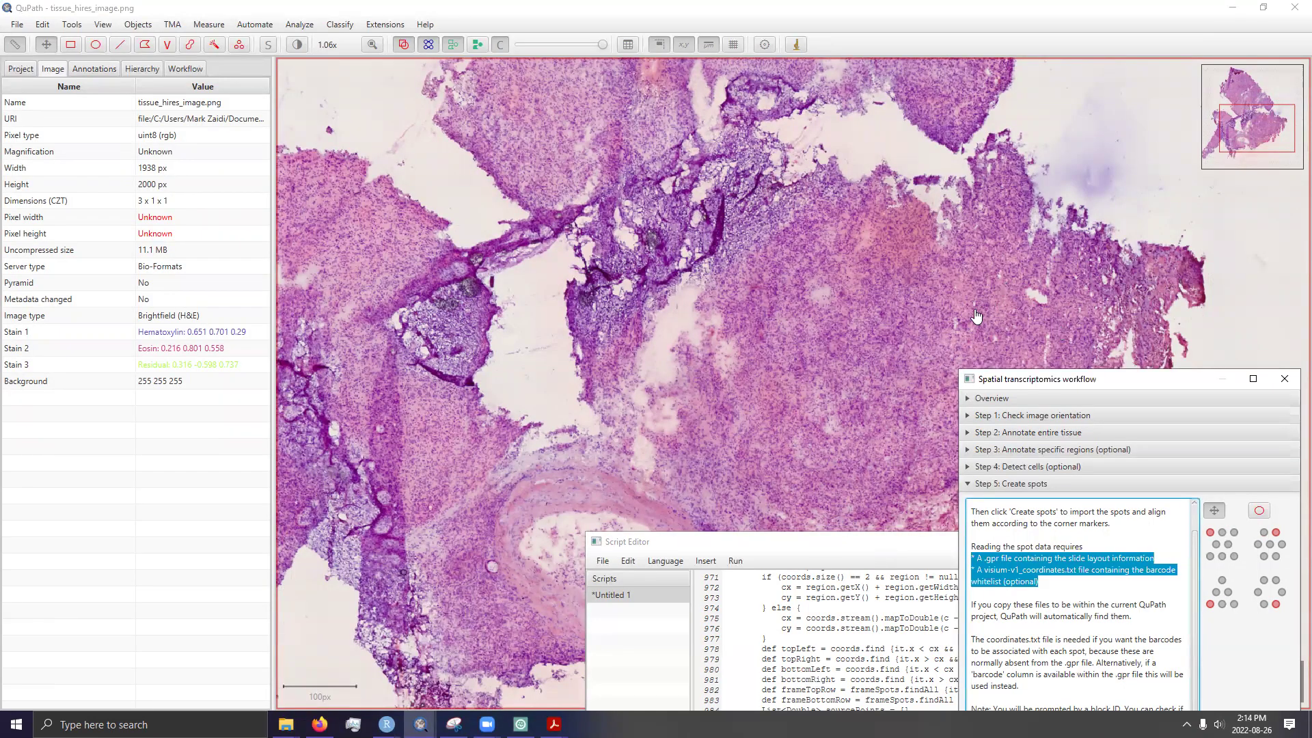
# Search Windows for 'spy' and launch Spyder.
pyautogui.click(102, 724)
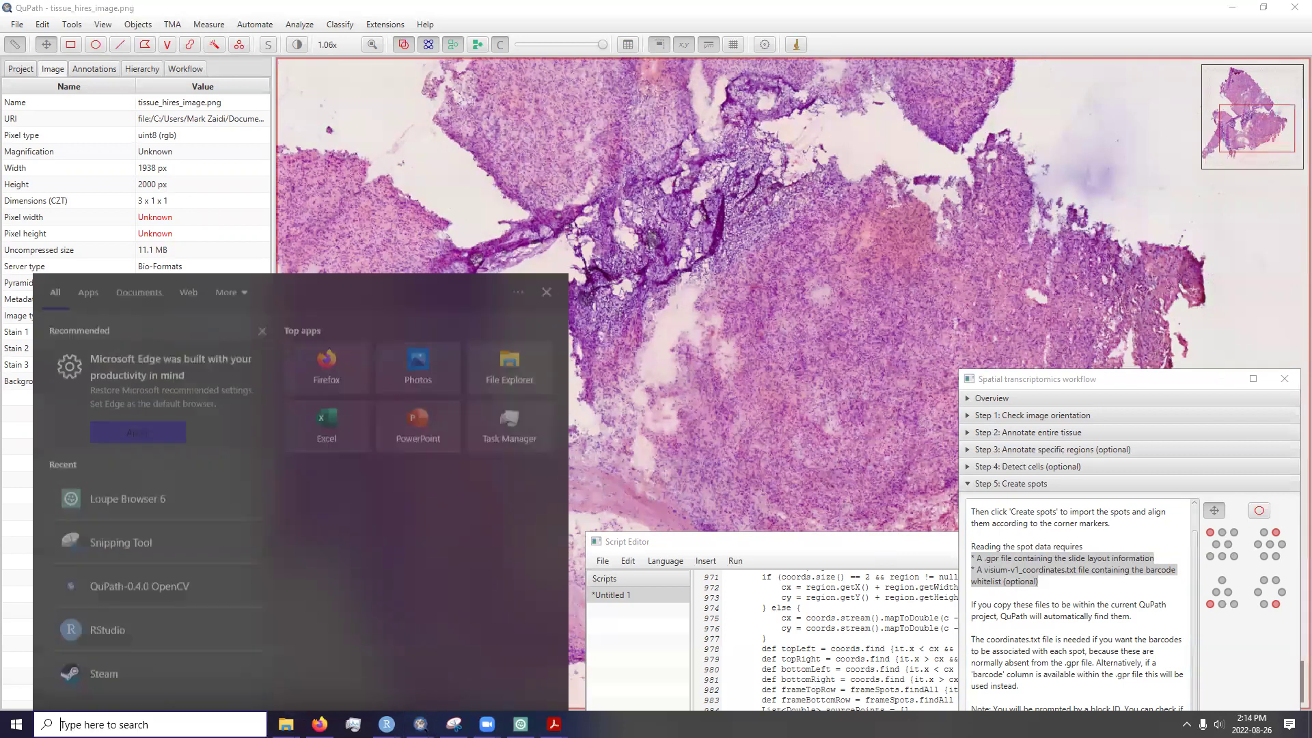
pyautogui.write('spy')
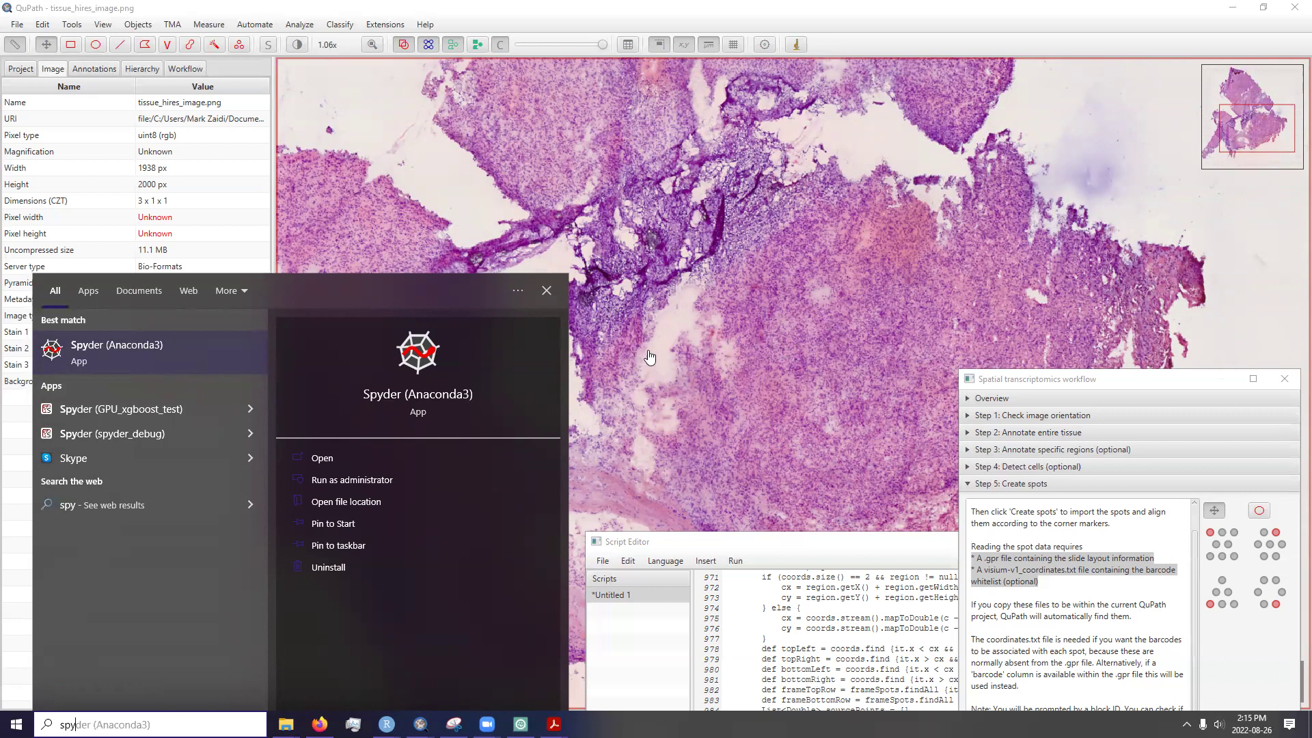
pyautogui.click(196, 343)
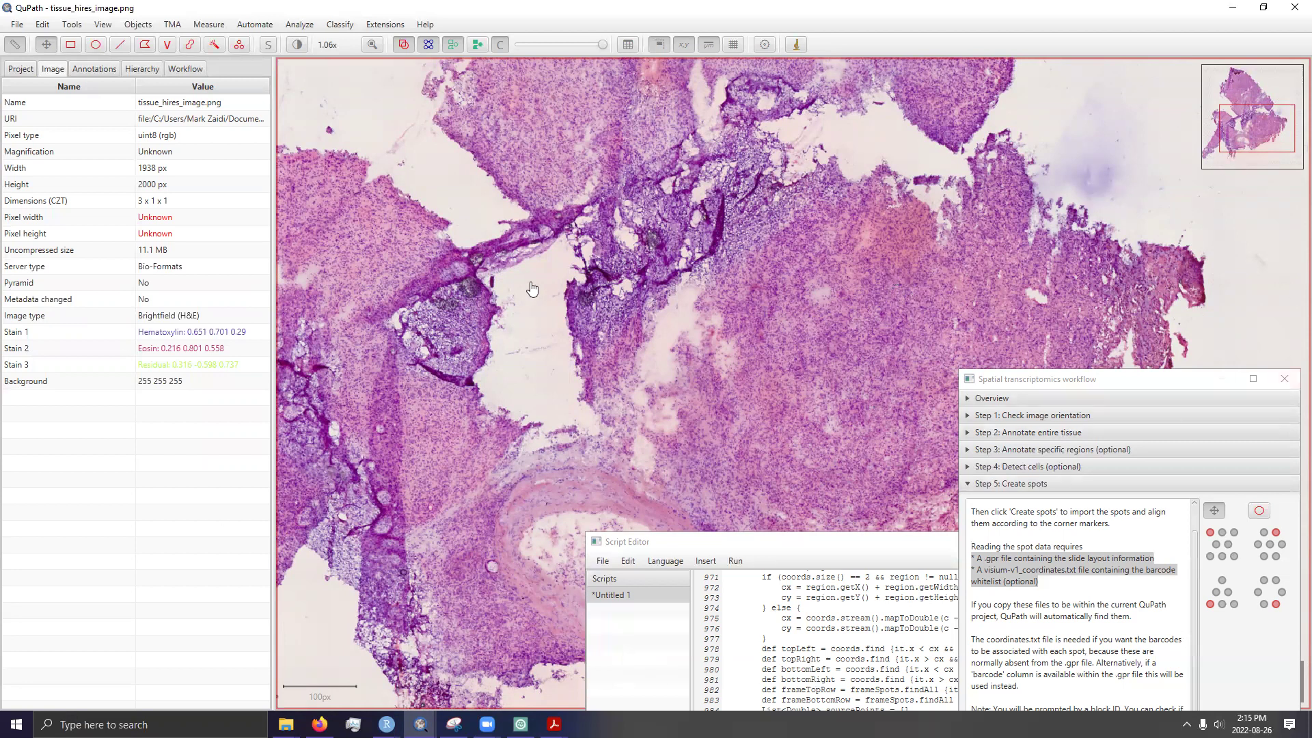
# Zoom out in QuPath to about 0.56x so the whole annotated tissue with detections is visible.
pyautogui.scroll(-1, 535, 276)
pyautogui.scroll(-2, 539, 222)
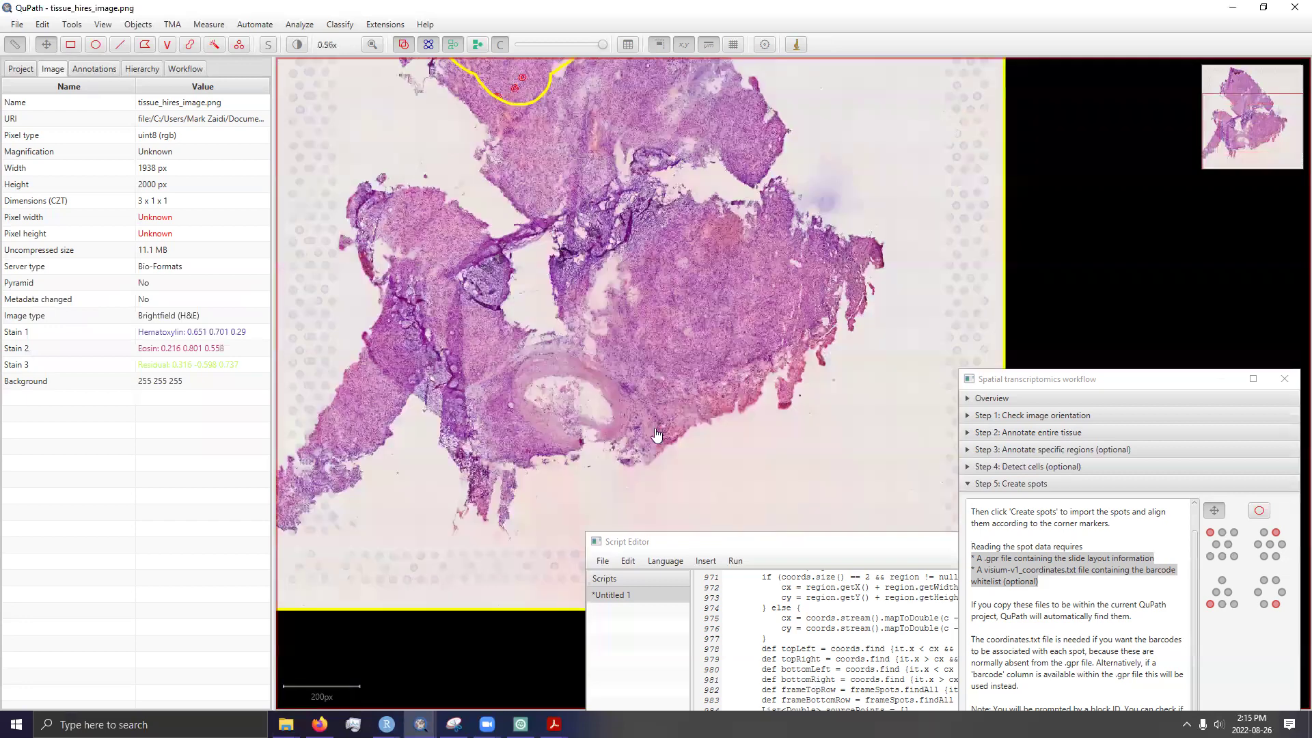
pyautogui.scroll(-1, 349, 662)
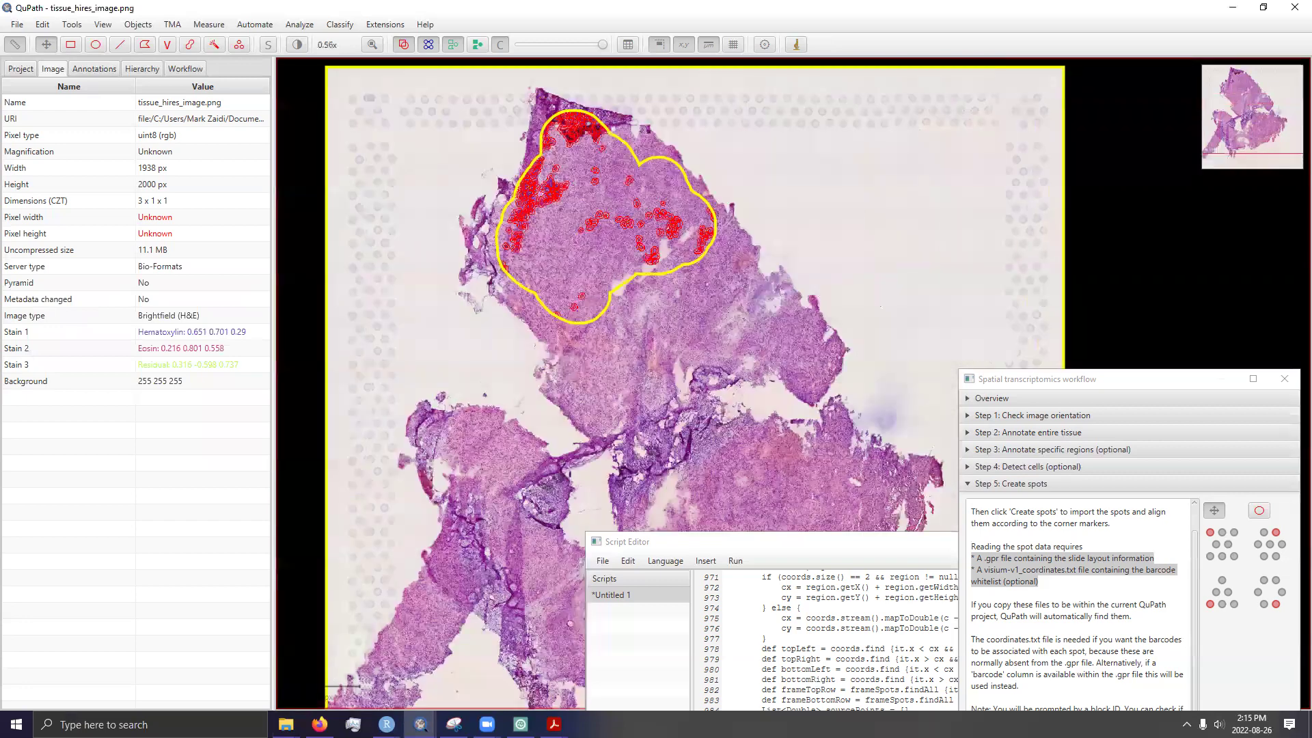
# Return to Firefox and review Pete's Spatial transcriptomics workflow screenshot at post 8.
pyautogui.click(319, 723)
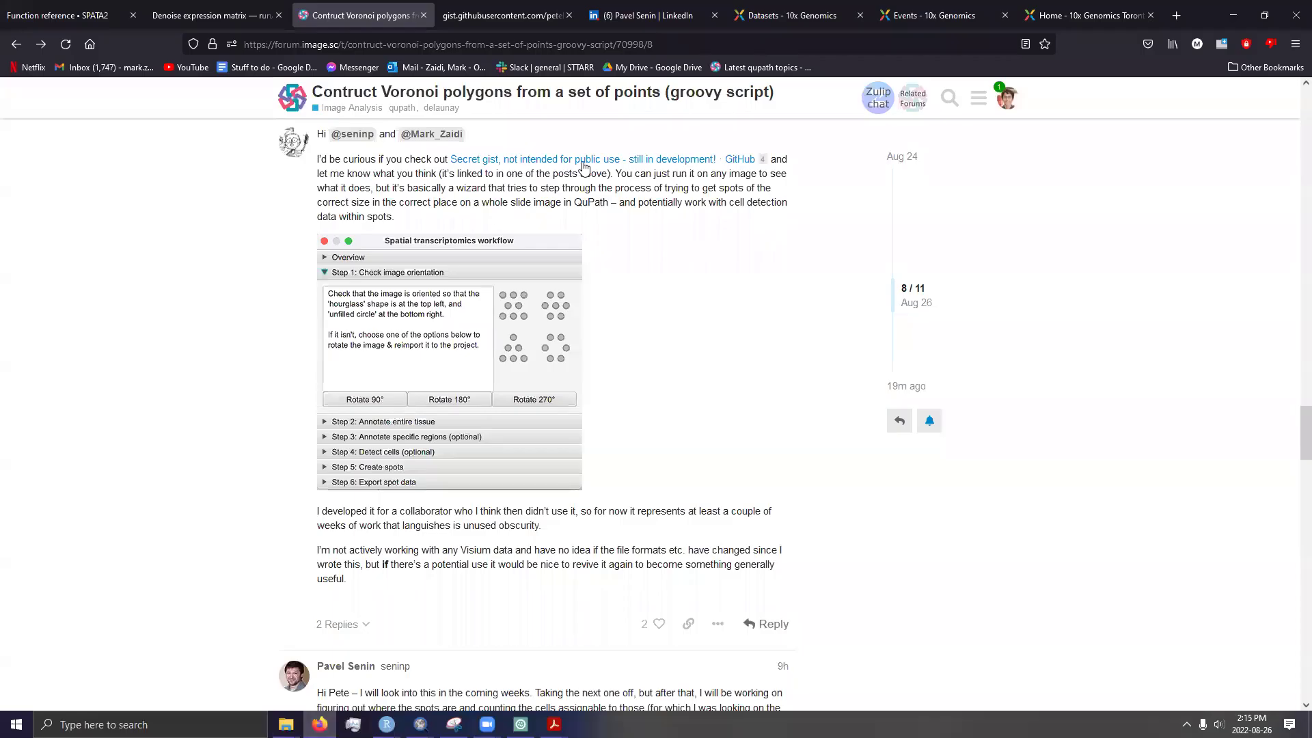
pyautogui.scroll(-2, 586, 305)
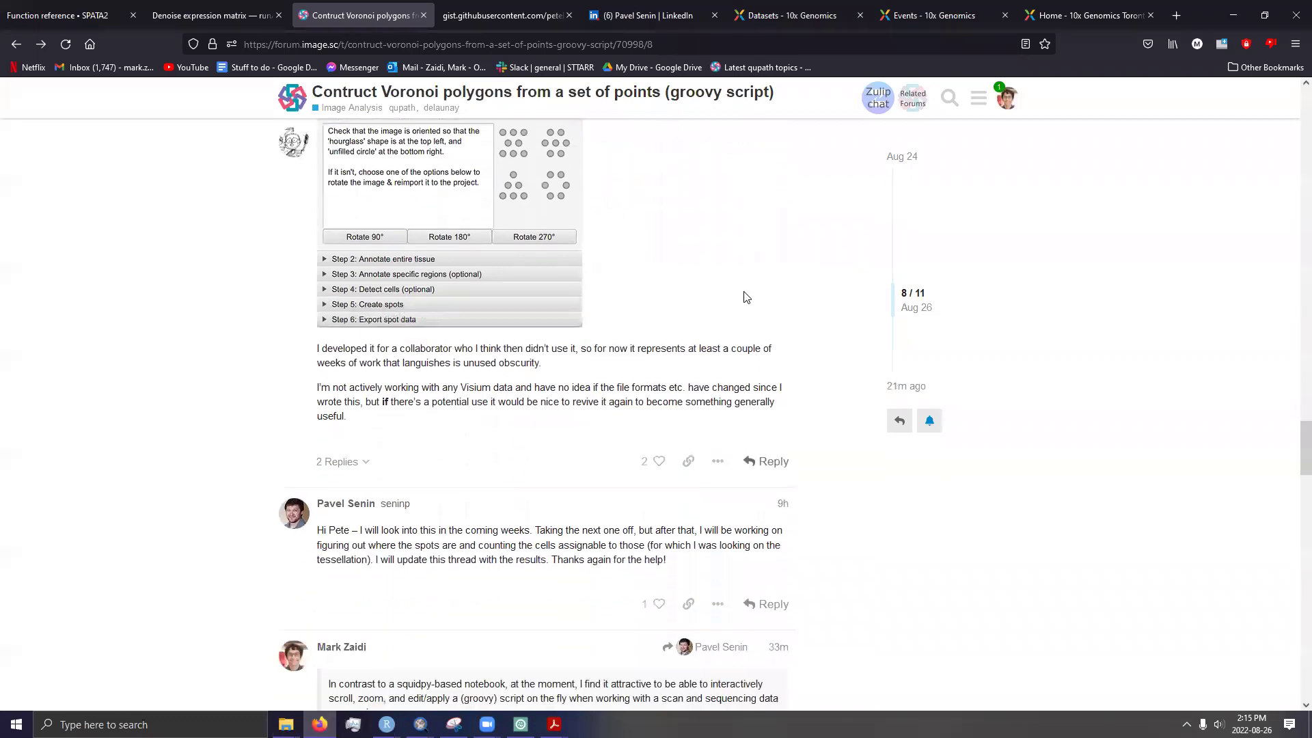
pyautogui.scroll(2, 847, 372)
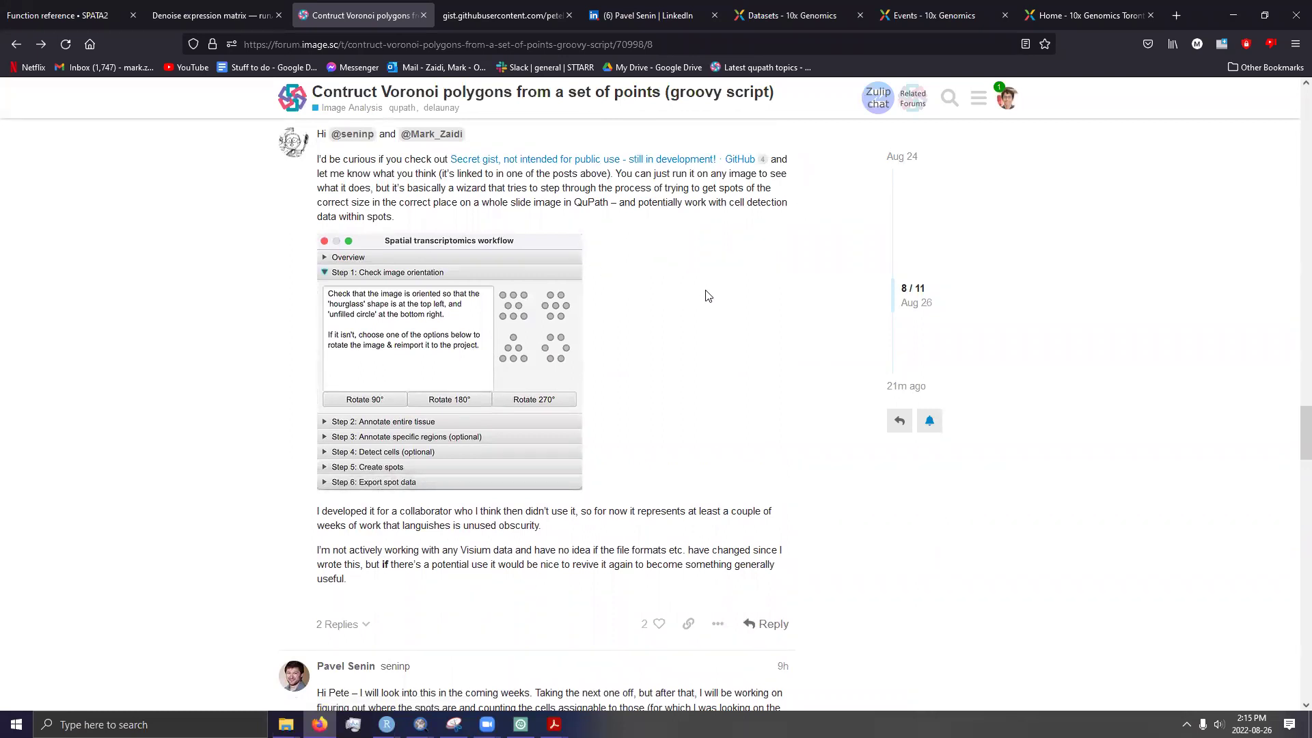
pyautogui.scroll(-1, 711, 298)
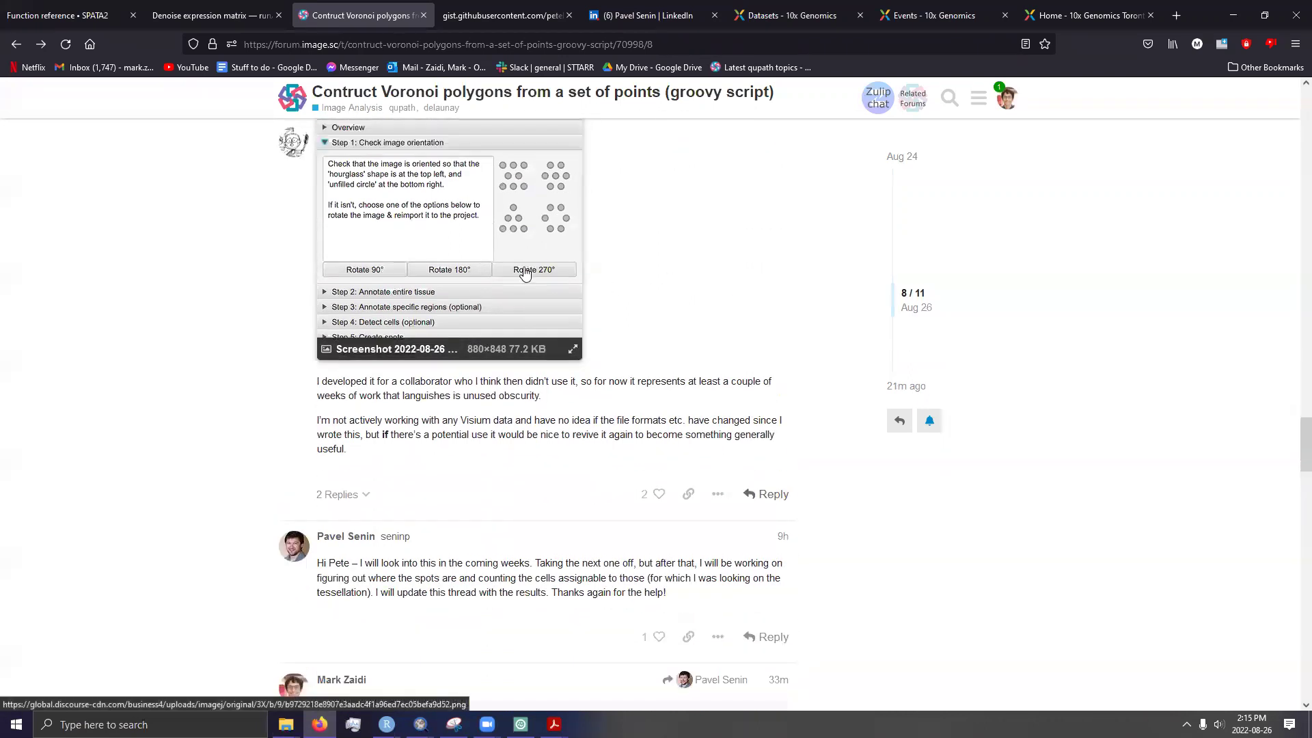
pyautogui.scroll(1, 514, 274)
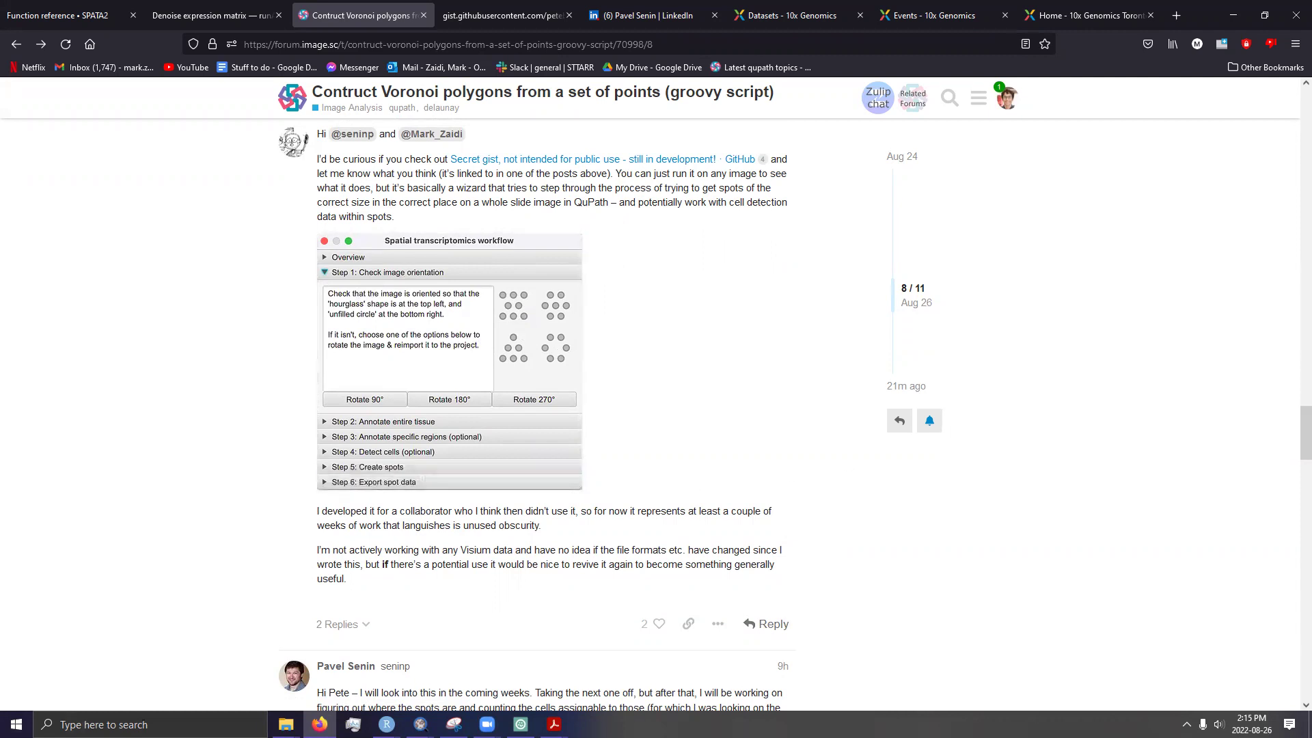
# Open tissue_positions_list.csv from the 50D spatial folder in Excel.
pyautogui.hotkey('alt', 'Tab')
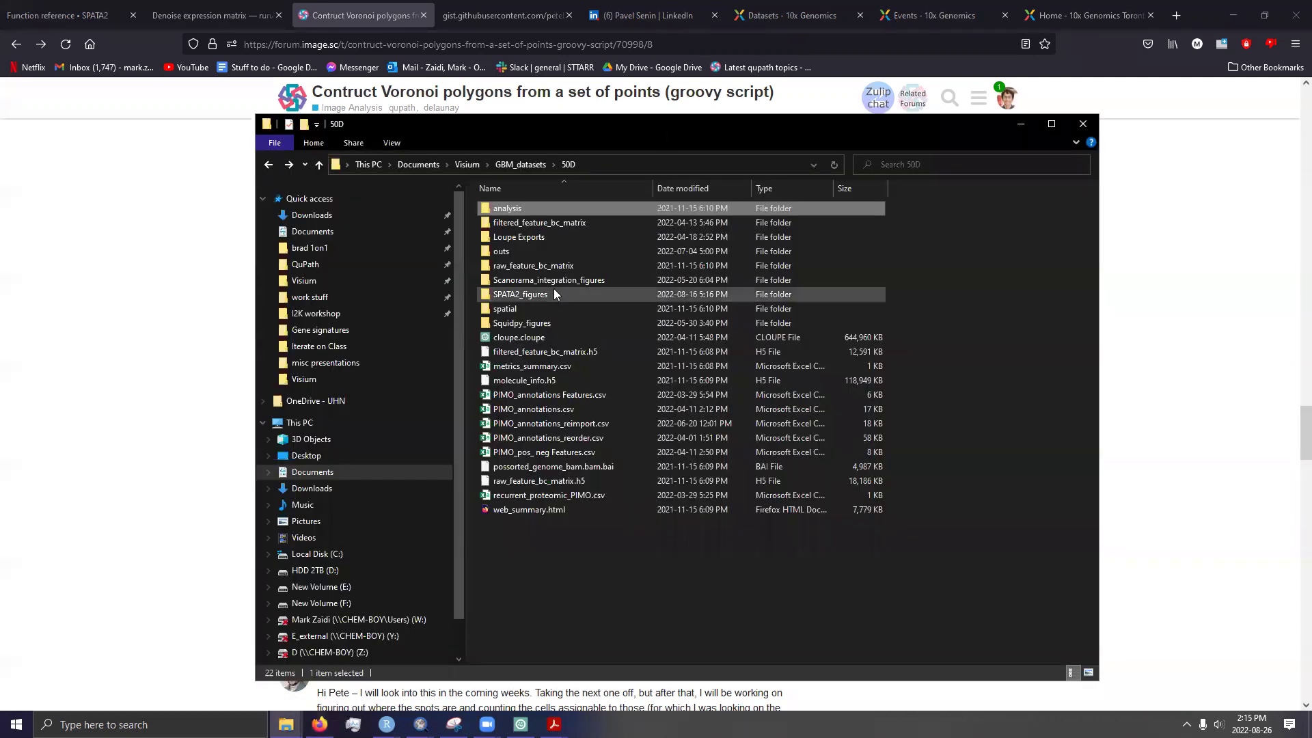
pyautogui.doubleClick(539, 304)
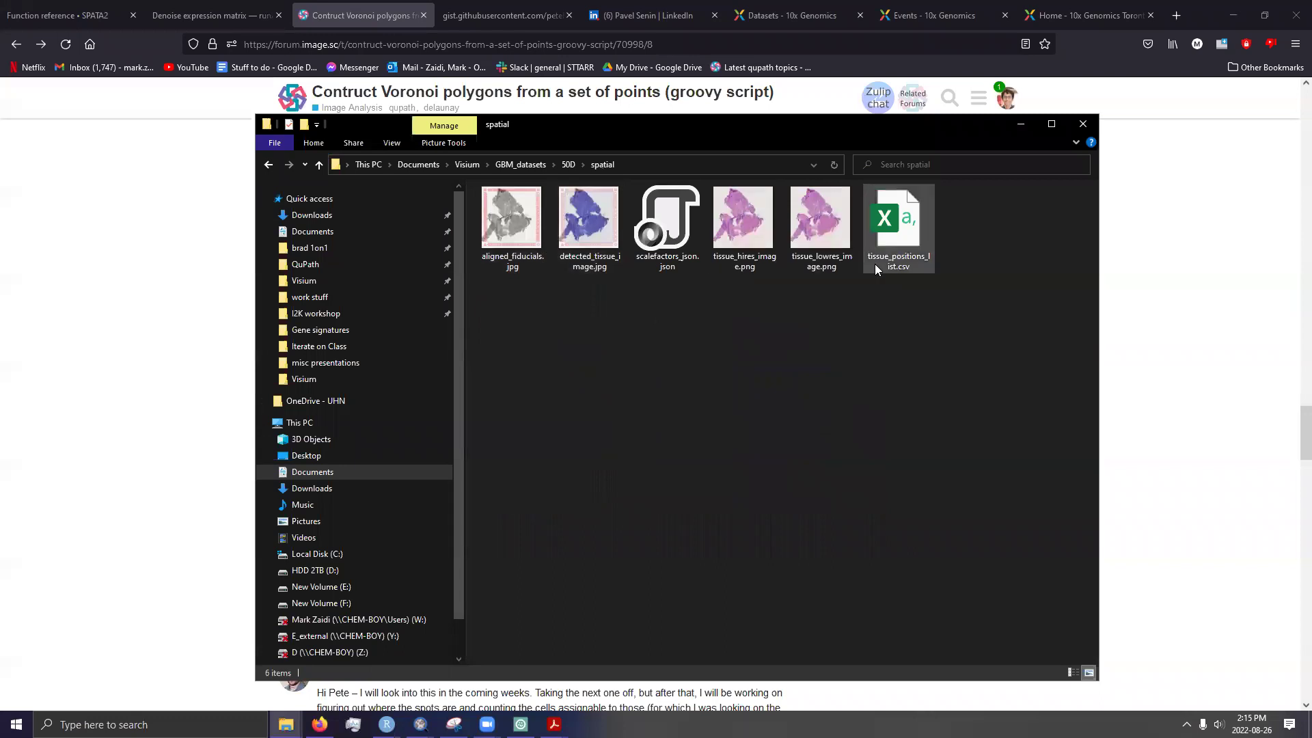
pyautogui.doubleClick(913, 235)
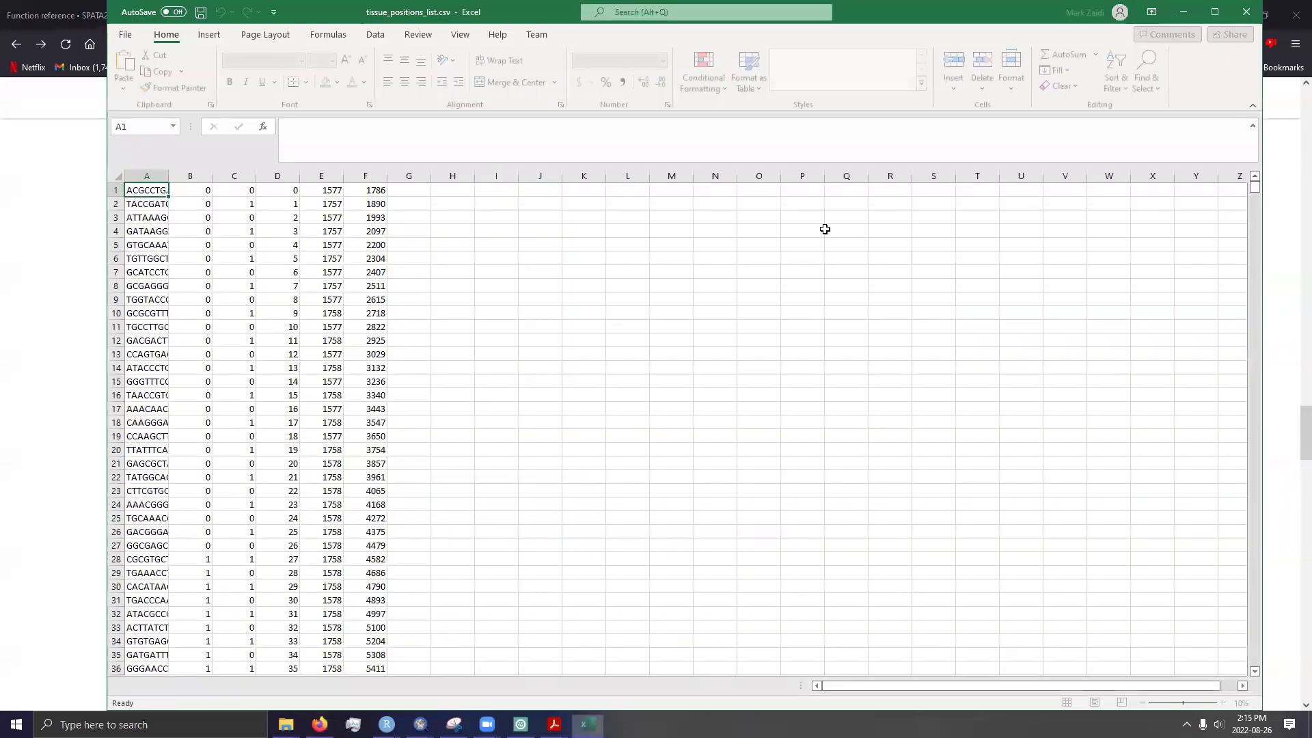
# Inspect the barcode in A1 and coordinates such as 1786 in F1, then minimize Excel.
pyautogui.click(371, 189)
pyautogui.click(321, 189)
pyautogui.click(180, 190)
pyautogui.click(161, 190)
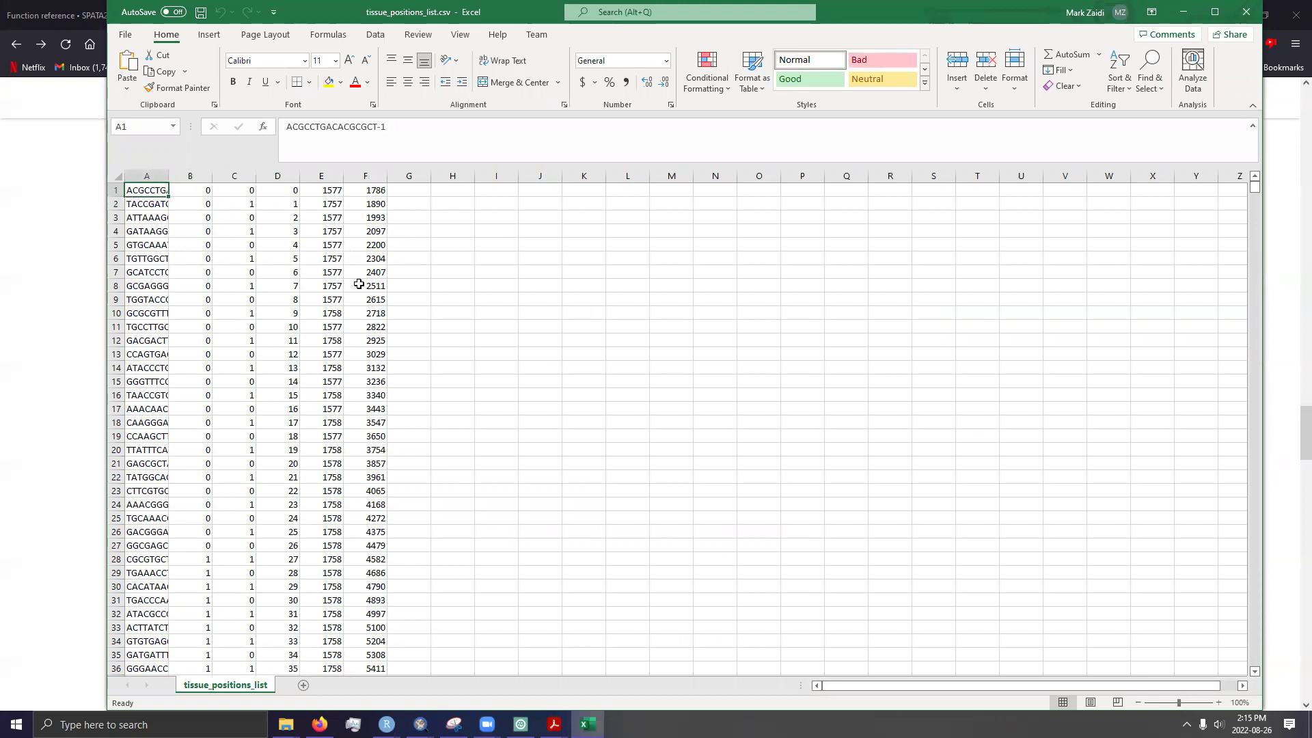
pyautogui.scroll(-12, 361, 285)
pyautogui.scroll(12, 350, 202)
pyautogui.click(338, 195)
pyautogui.click(374, 194)
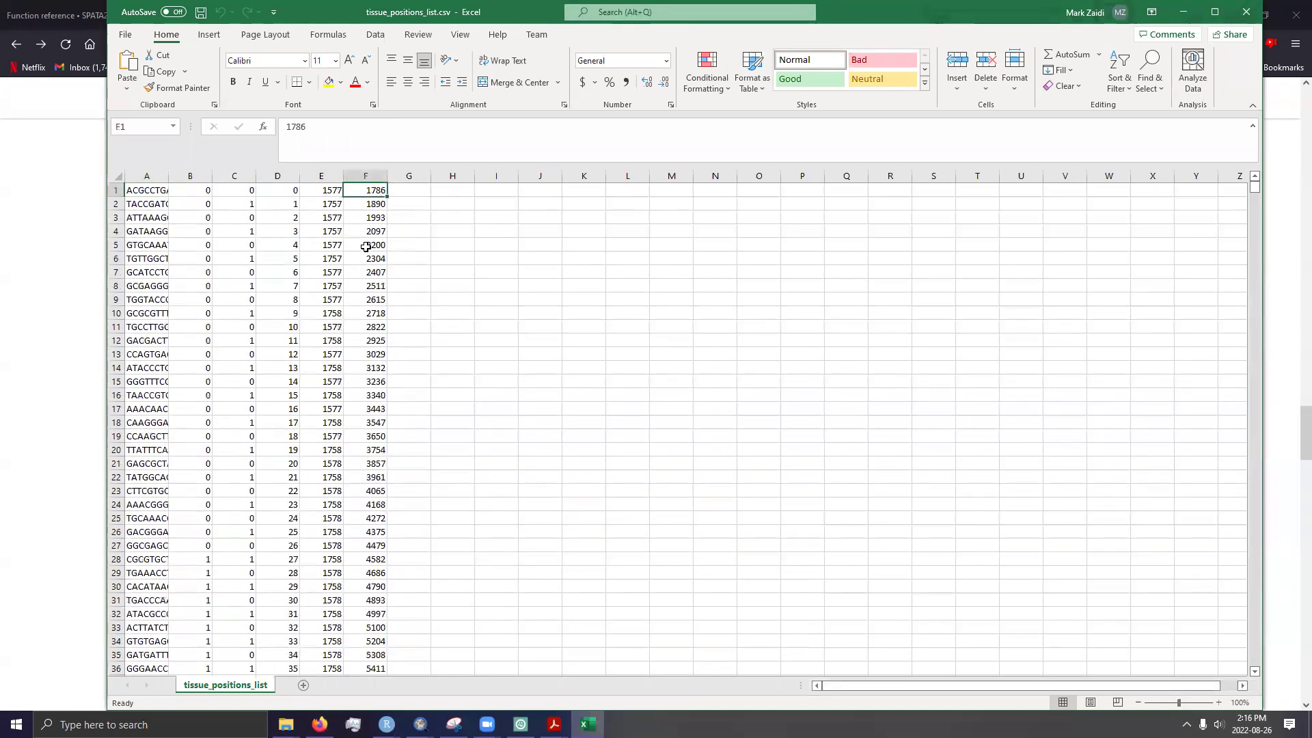
pyautogui.scroll(-20, 362, 263)
pyautogui.scroll(-20, 442, 322)
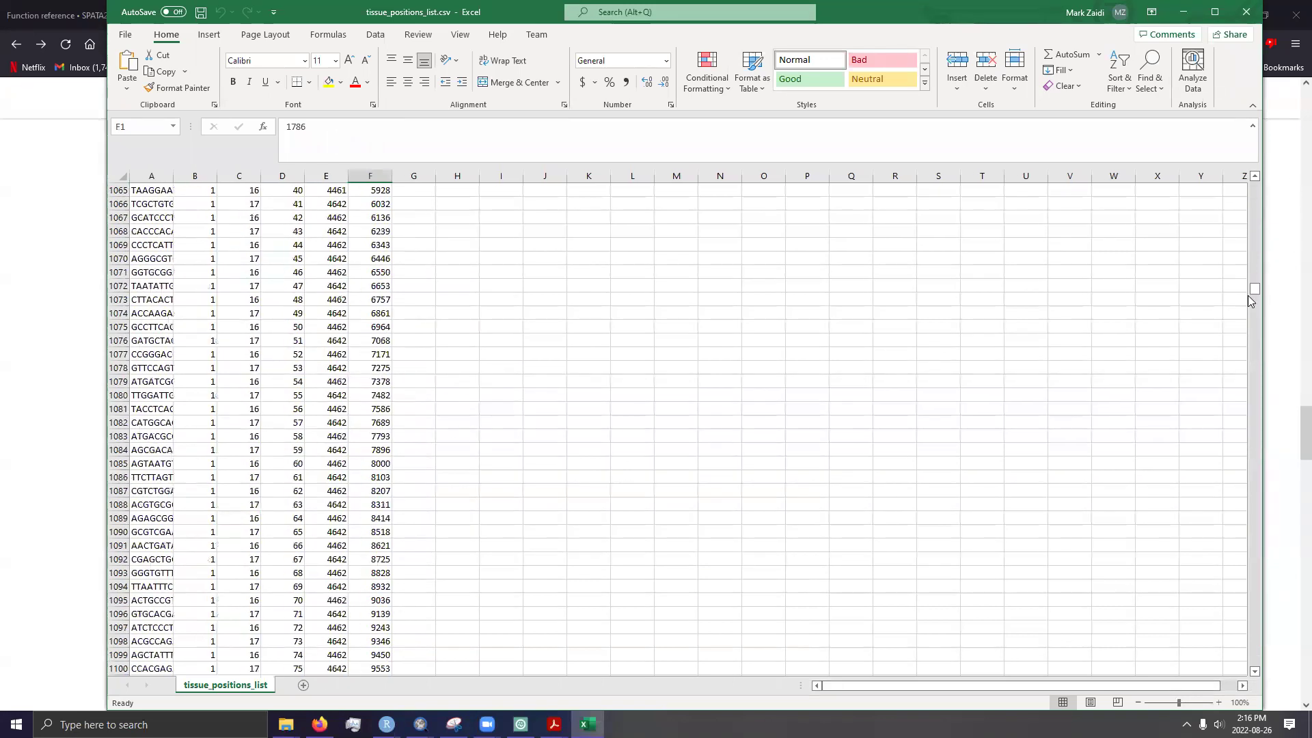
pyautogui.moveTo(1254, 288); pyautogui.dragTo(1276, 85)
pyautogui.click(1183, 12)
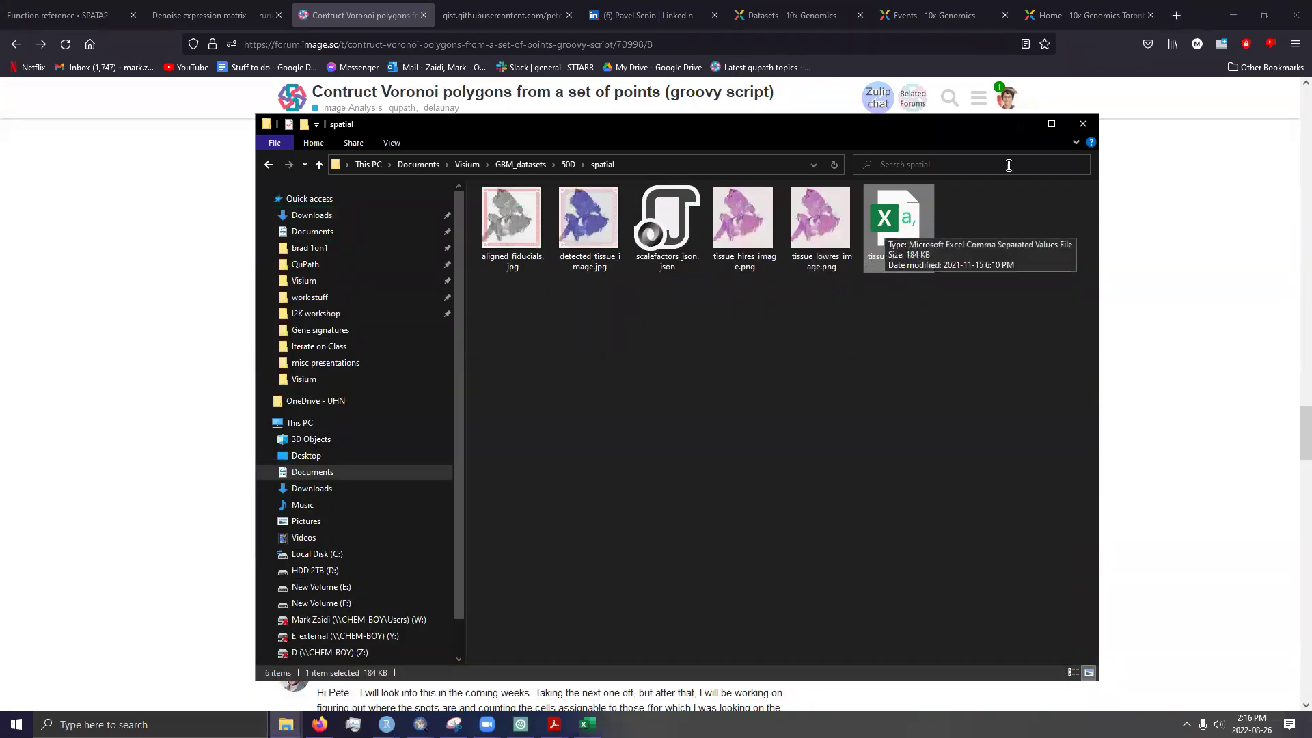
# Minimize the spatial folder window to reveal the forum thread at post 8.
pyautogui.click(1022, 123)
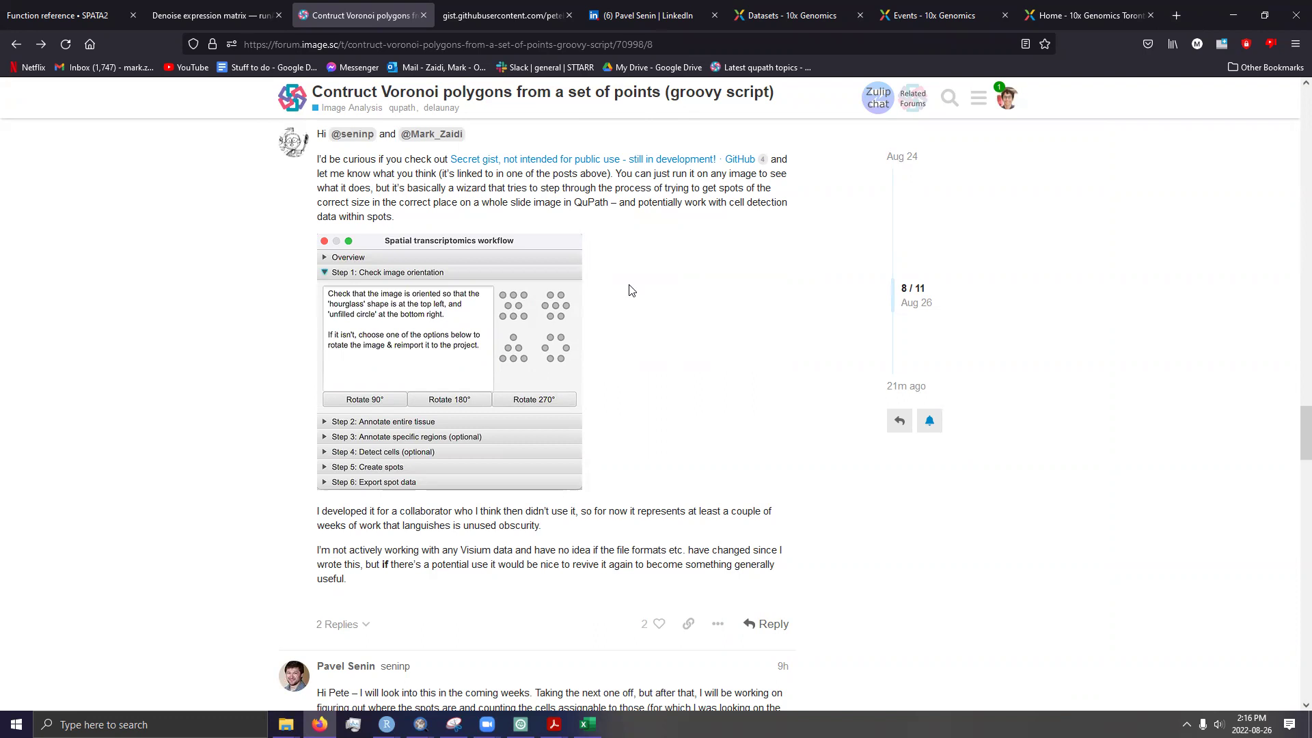
# Go from the papers folder into the Visium folder of user-guide PDFs.
pyautogui.moveTo(286, 724)
pyautogui.click(452, 671)
pyautogui.click(259, 47)
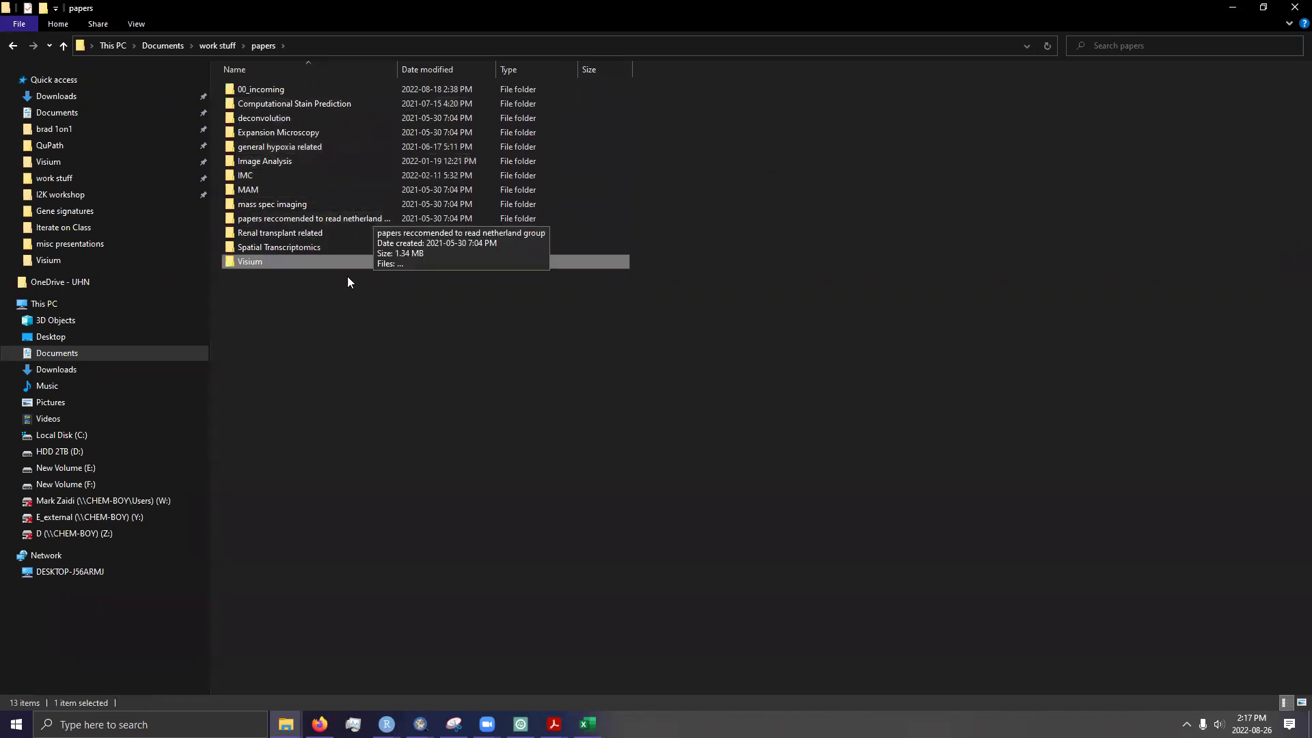
pyautogui.doubleClick(313, 263)
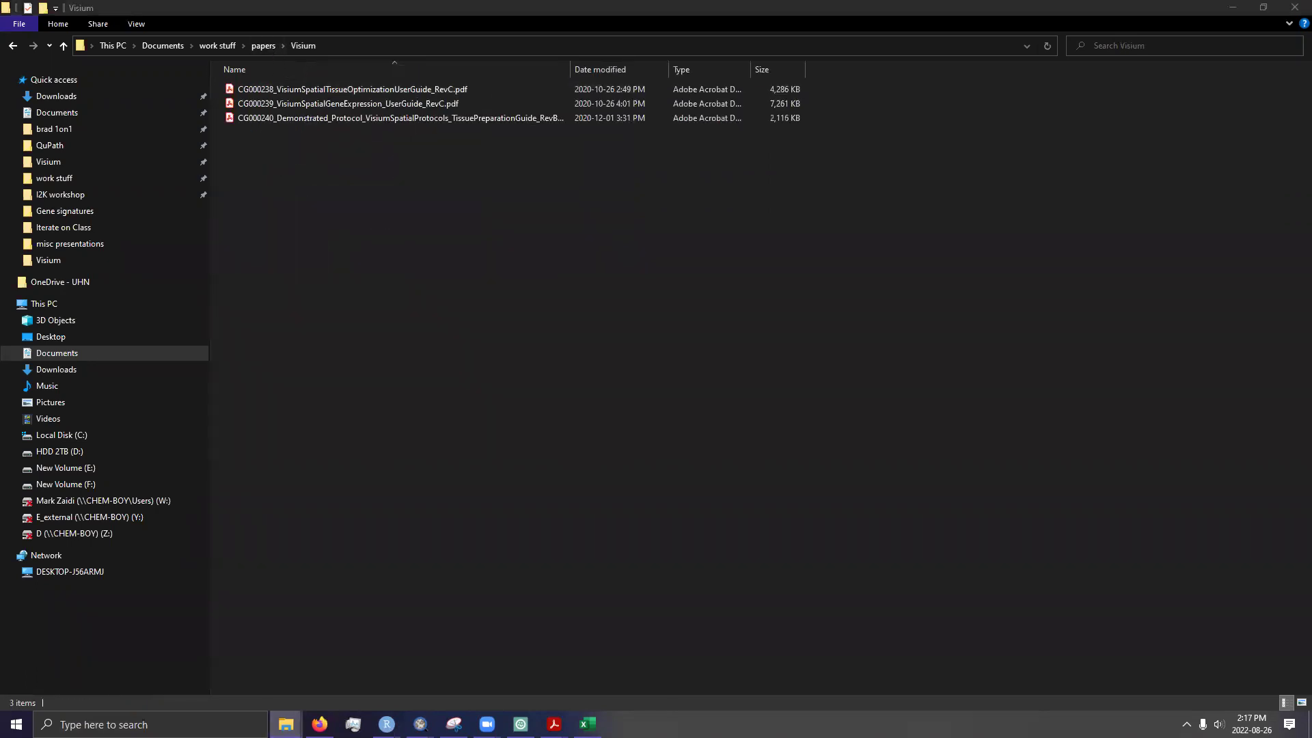
# Open intensity vs gene clustering.png from the 50D dataset's Squidpy_figures folder.
pyautogui.moveTo(285, 724)
pyautogui.click(290, 667)
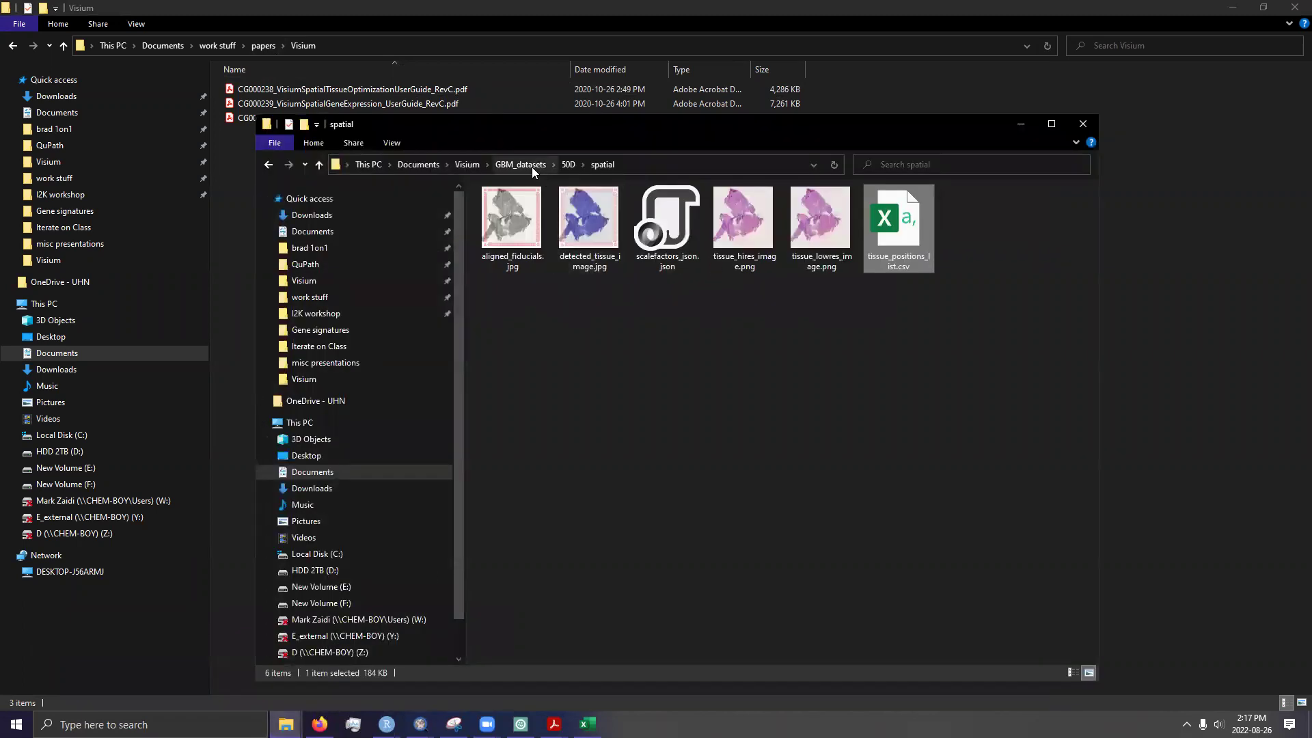
pyautogui.click(568, 165)
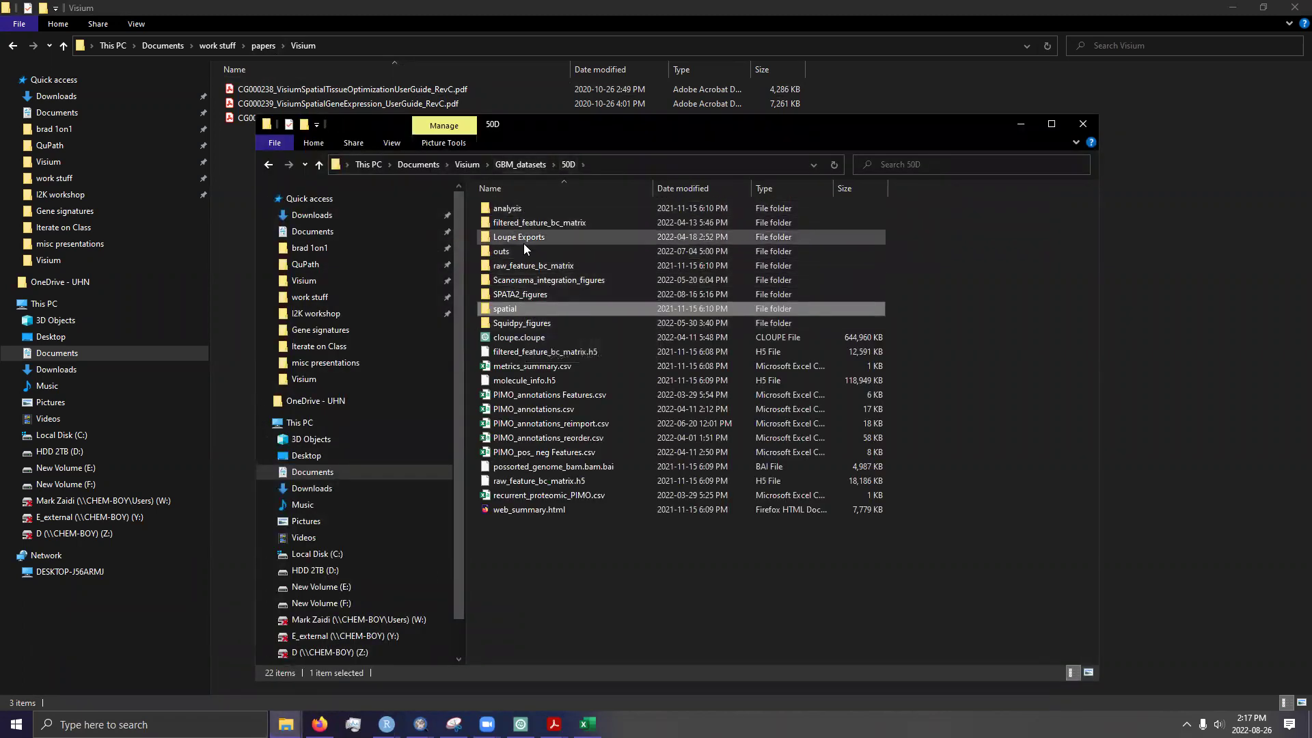
pyautogui.doubleClick(545, 323)
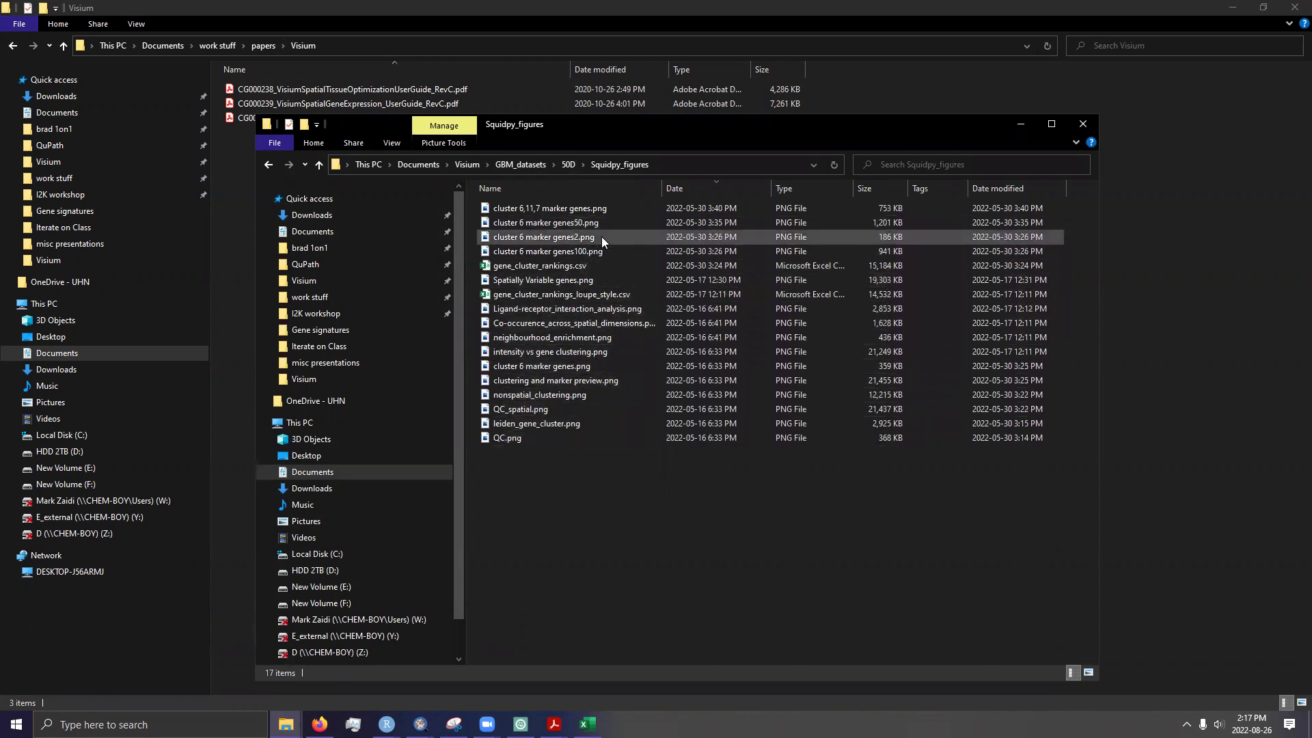
pyautogui.doubleClick(561, 427)
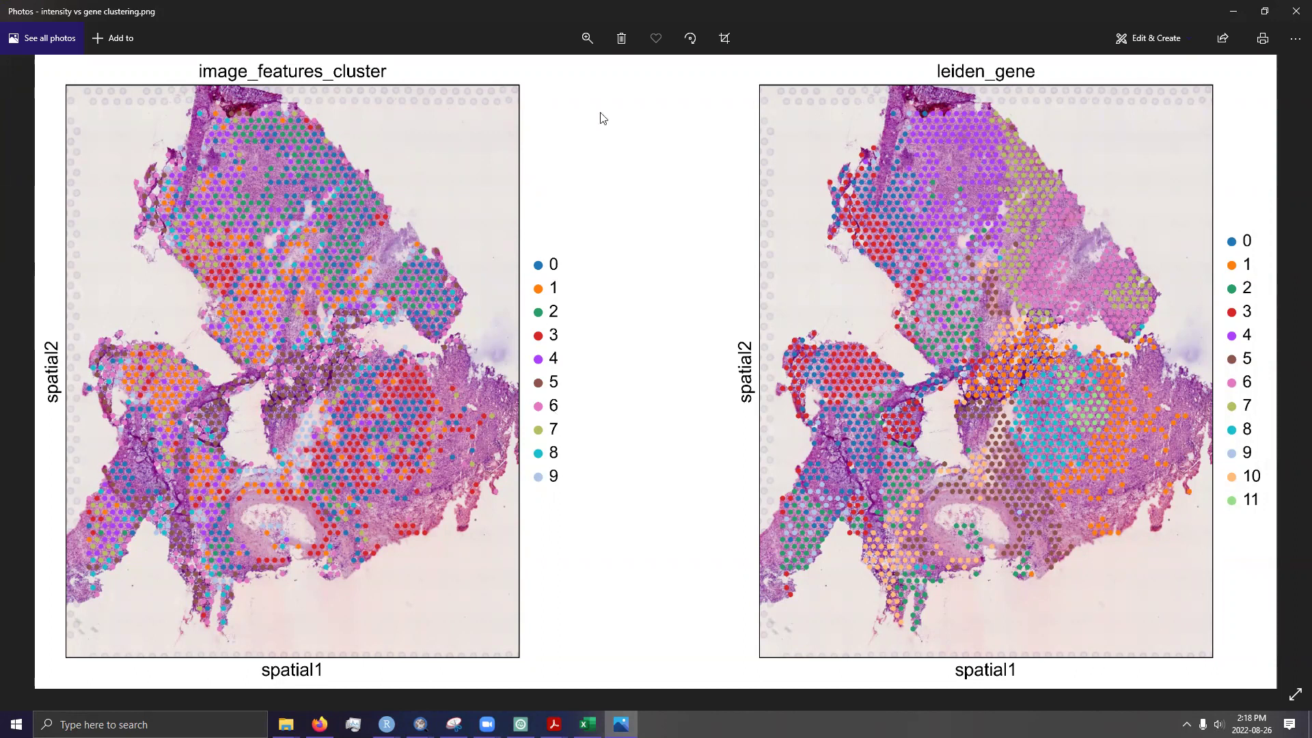
# Zoom and pan the clustering figure to the lower tissue, then close the Photos viewer.
pyautogui.scroll(1, 419, 292)
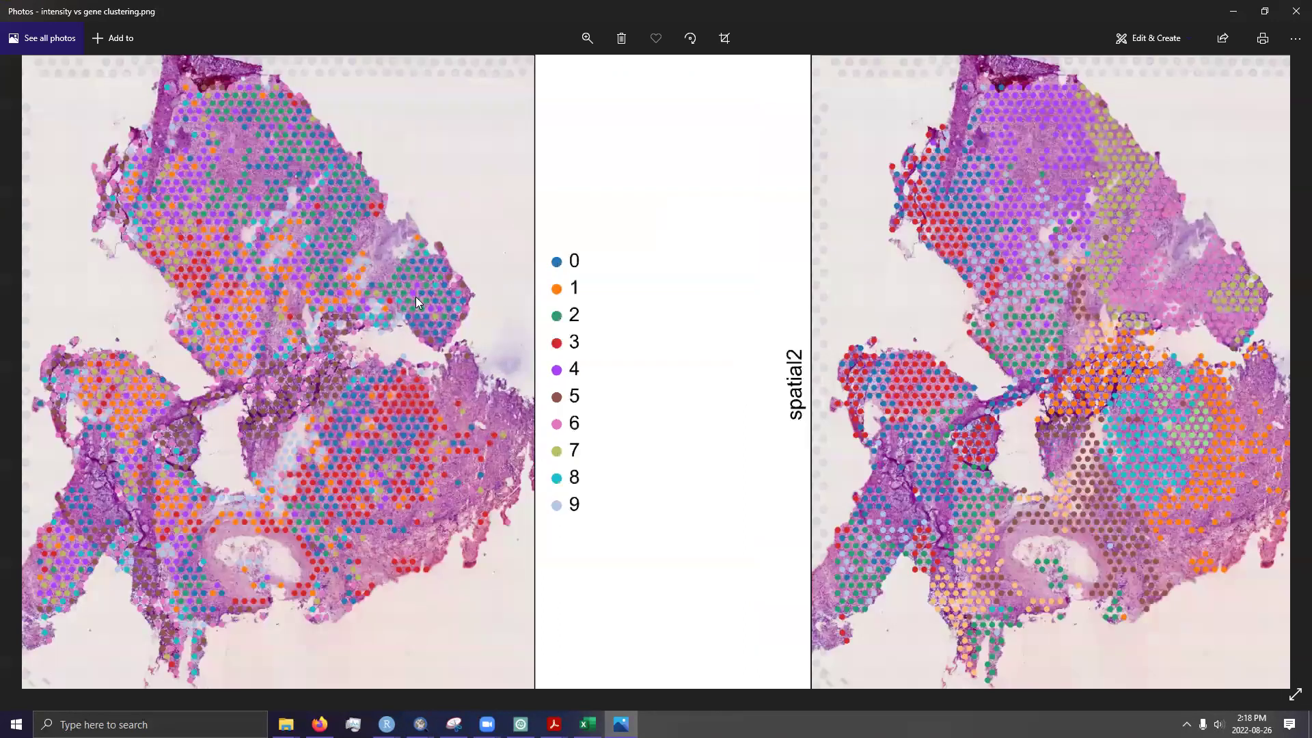
pyautogui.scroll(1, 418, 297)
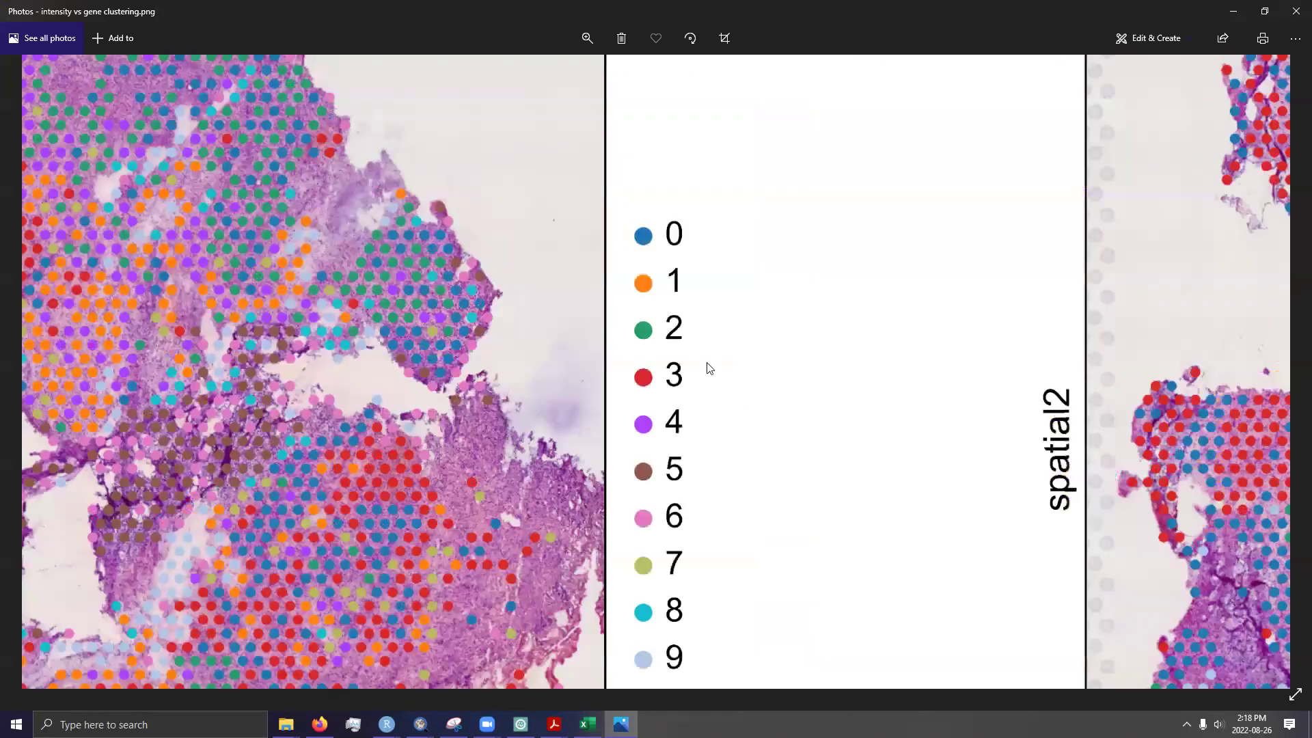
pyautogui.scroll(-2, 483, 532)
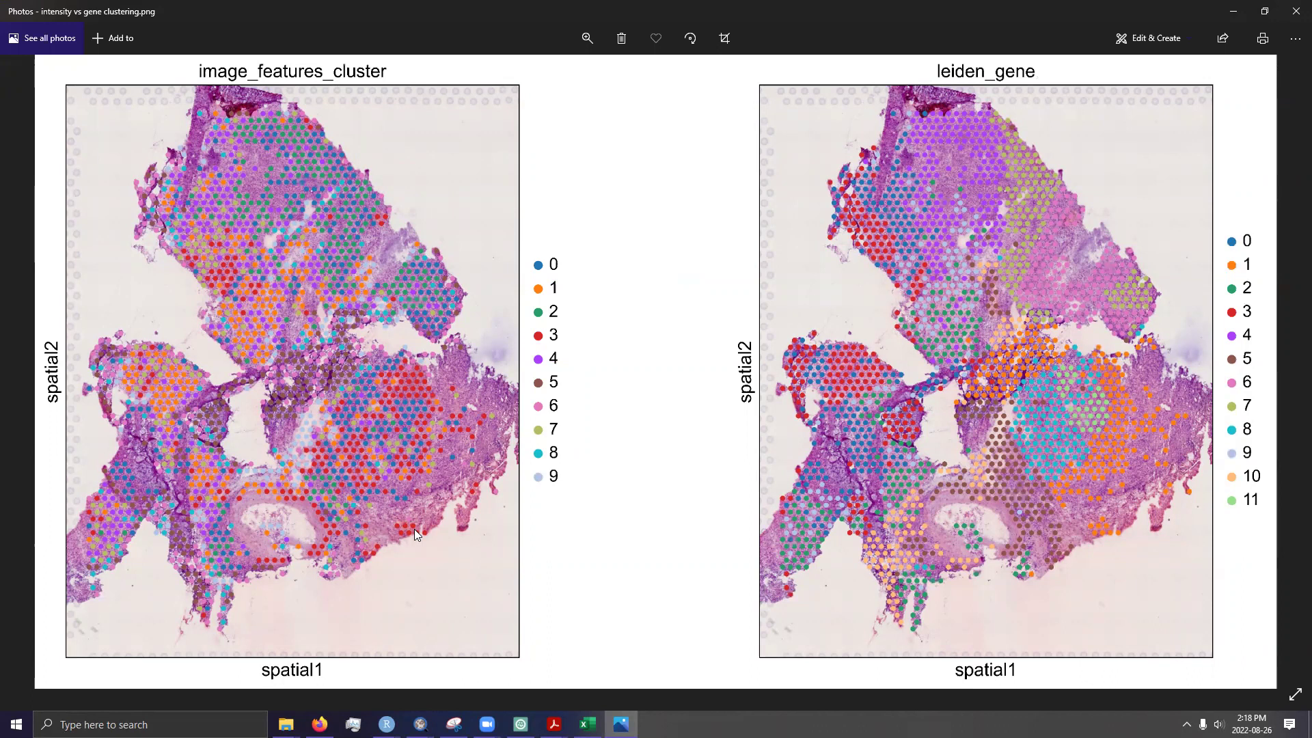
pyautogui.scroll(1, 193, 520)
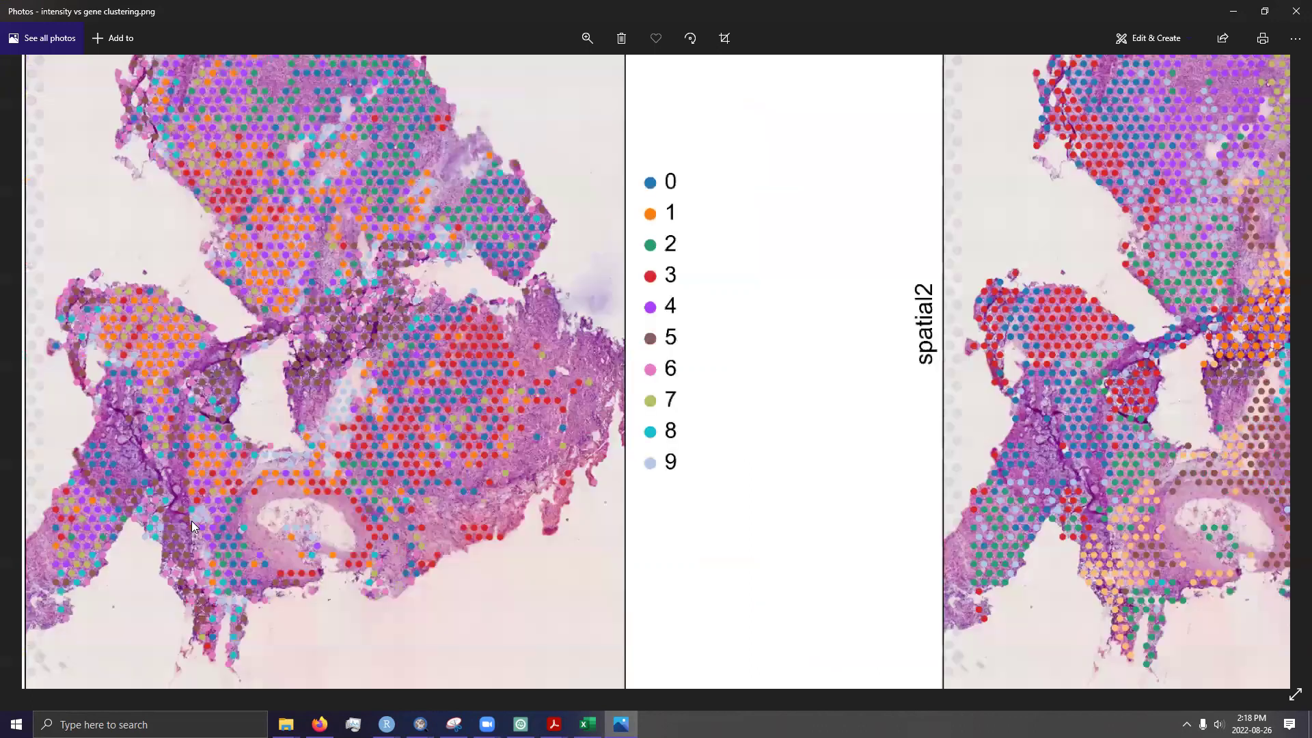
pyautogui.scroll(1, 491, 373)
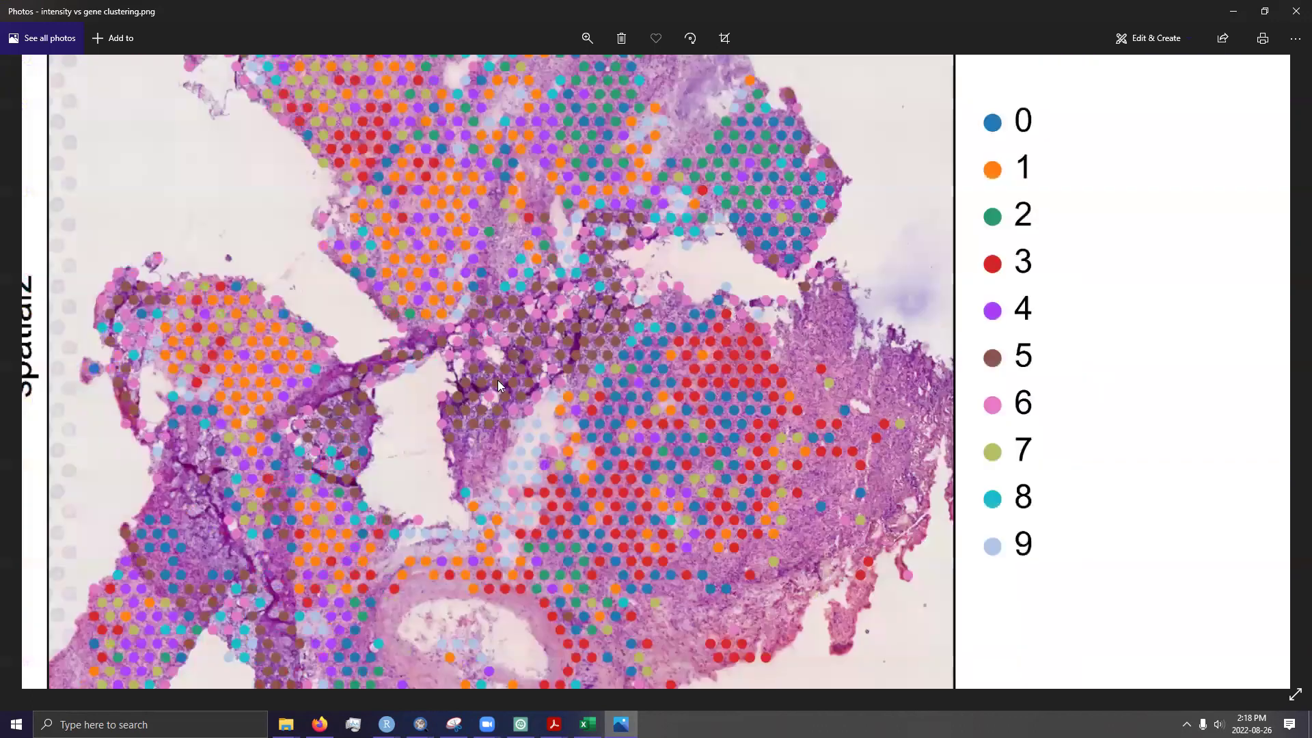
pyautogui.scroll(1, 611, 271)
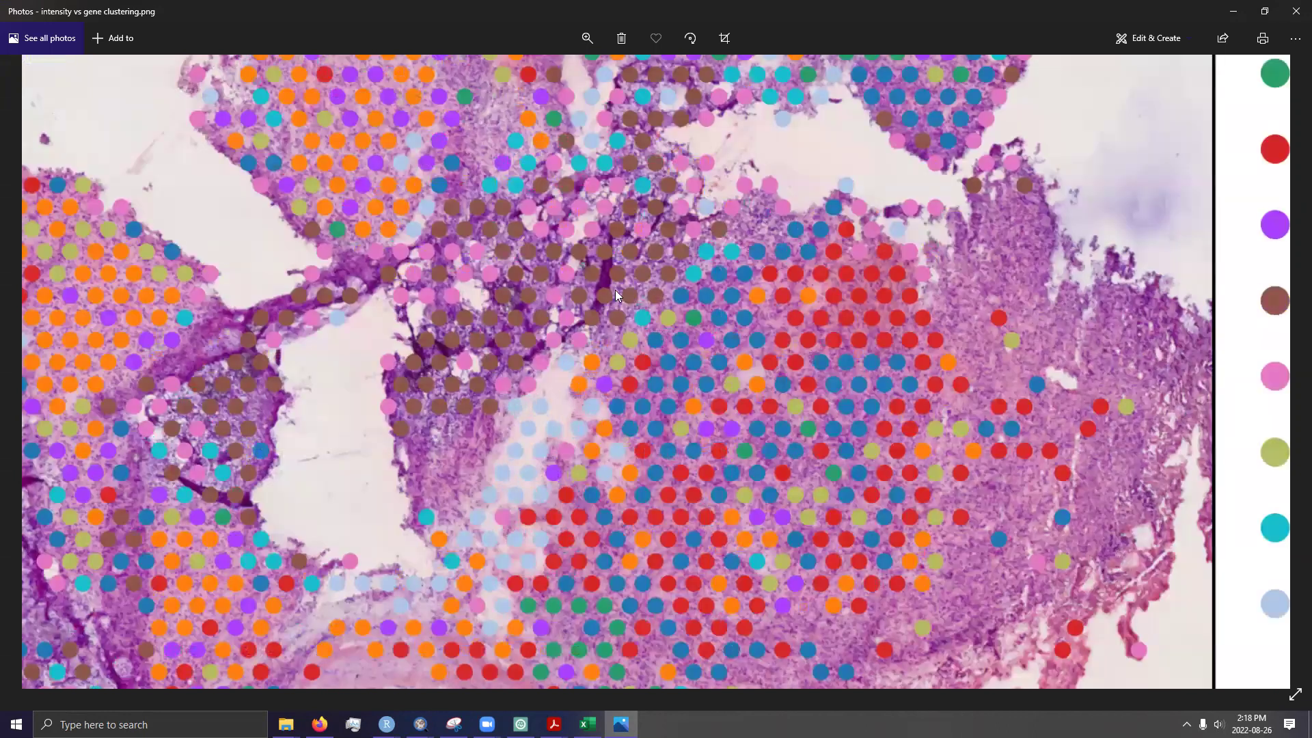
pyautogui.moveTo(688, 425); pyautogui.dragTo(757, 199)
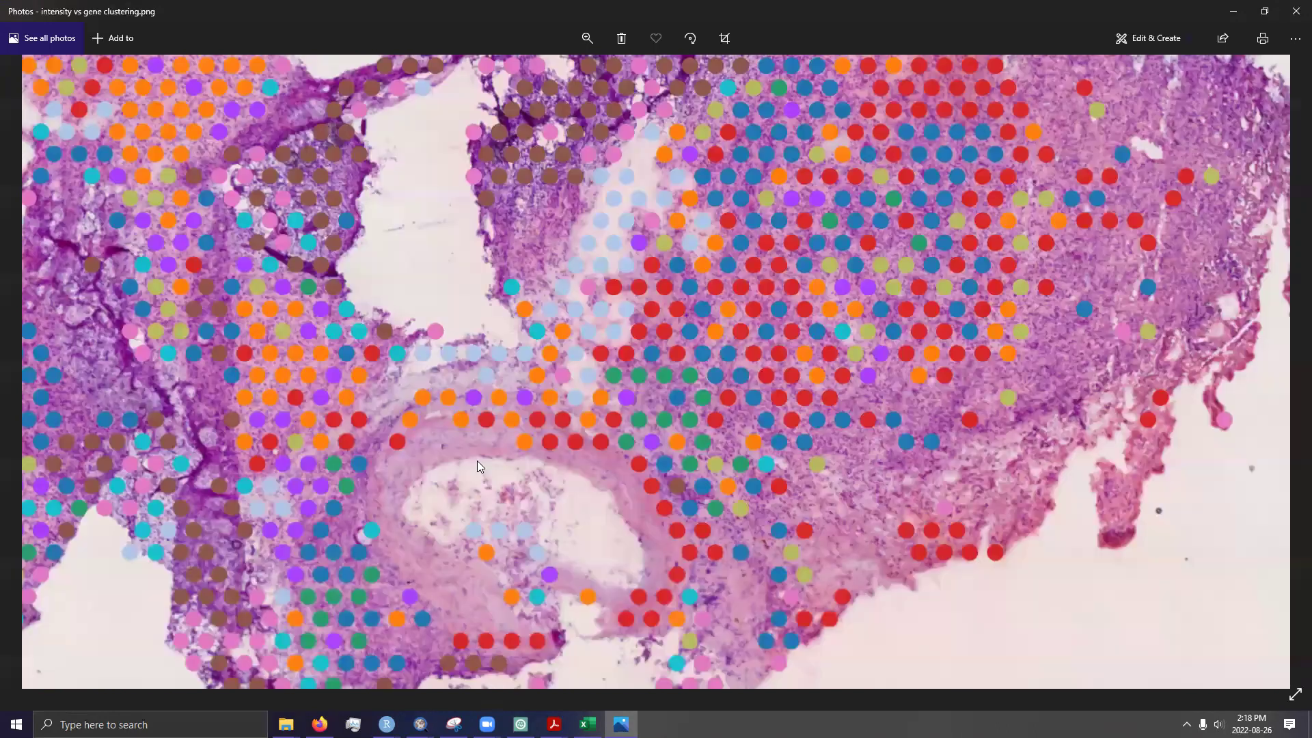
pyautogui.scroll(-3, 783, 288)
pyautogui.hotkey('alt', 'F4')
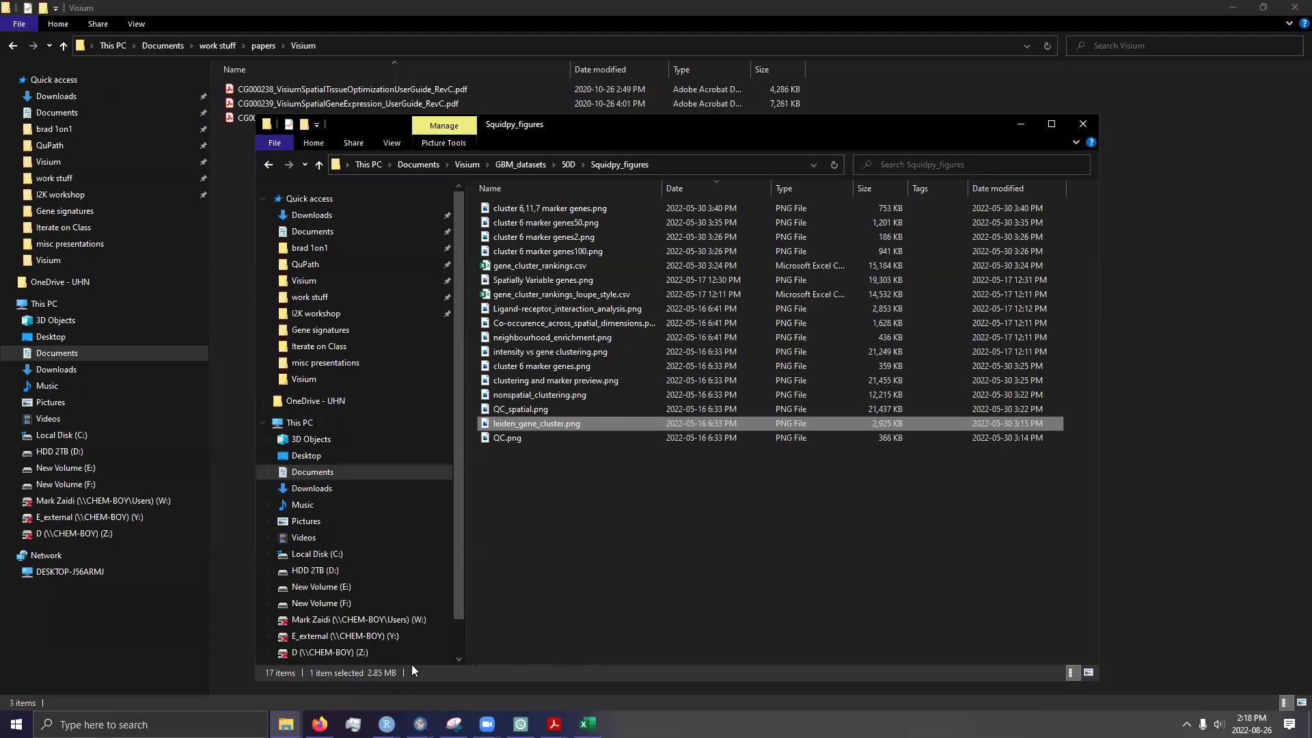
# Minimize the Squidpy_figures and Visium folder windows and scroll down the image.sc thread.
pyautogui.click(1021, 124)
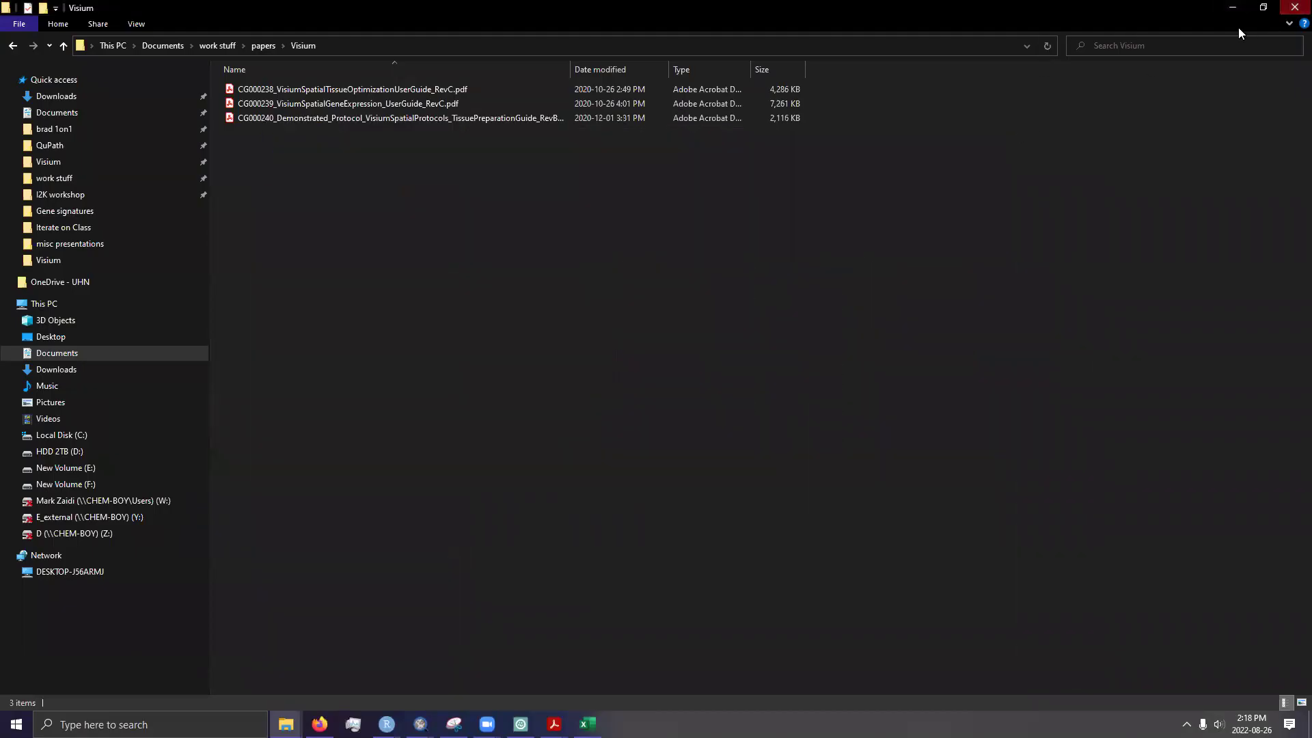
pyautogui.click(1231, 9)
pyautogui.scroll(-6, 316, 462)
pyautogui.scroll(-15, 218, 437)
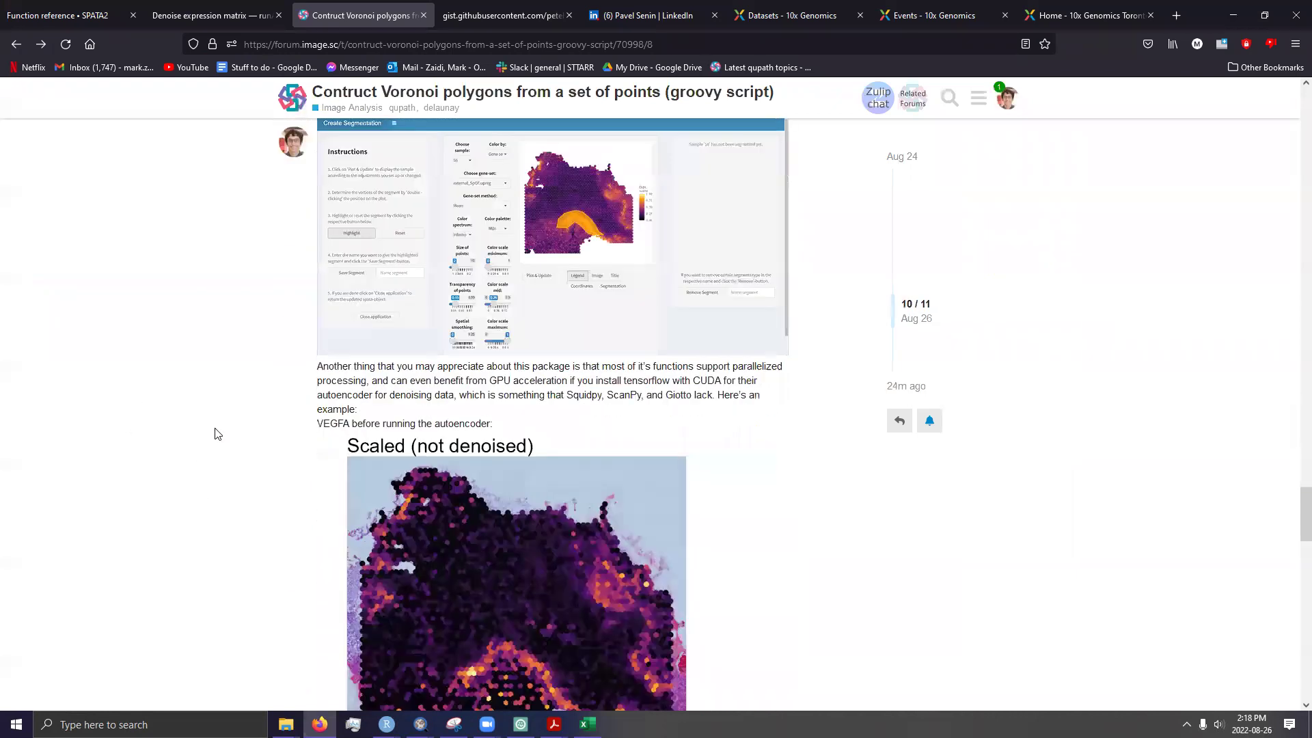
pyautogui.scroll(-7, 118, 483)
pyautogui.scroll(-3, 110, 498)
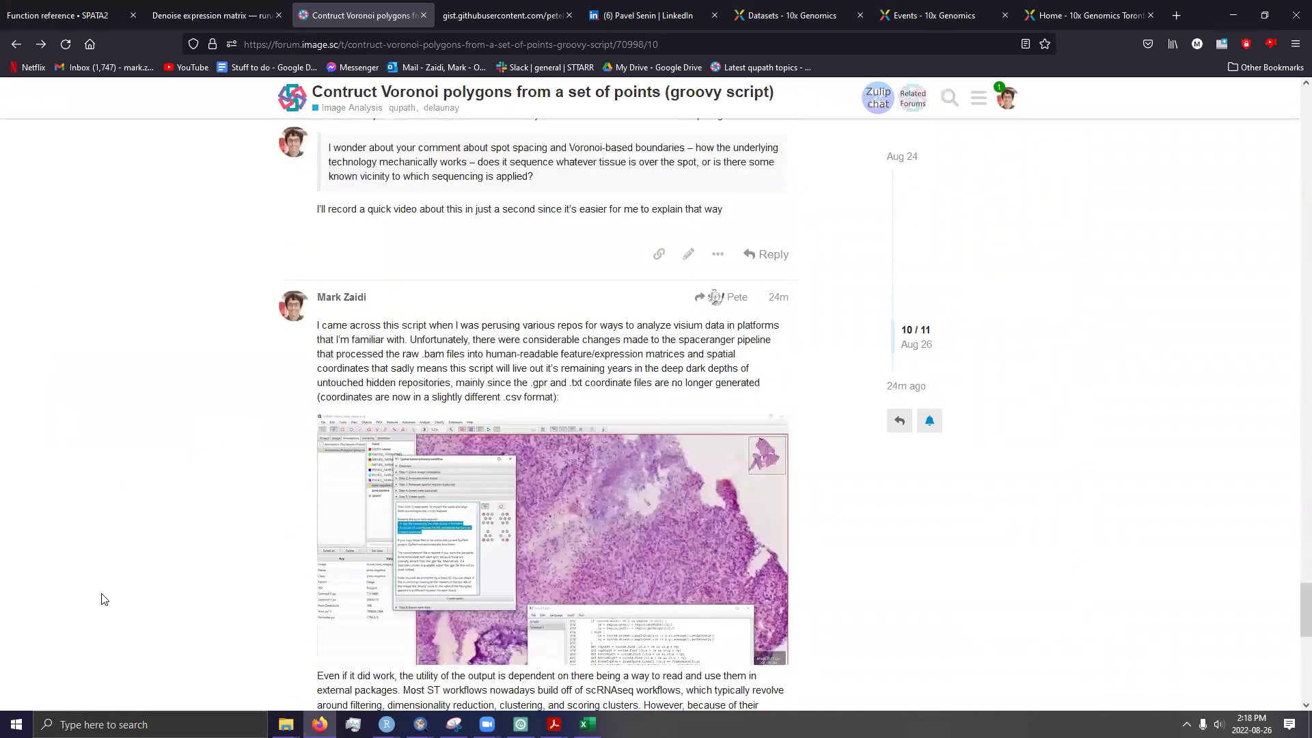
pyautogui.moveTo(714, 474)
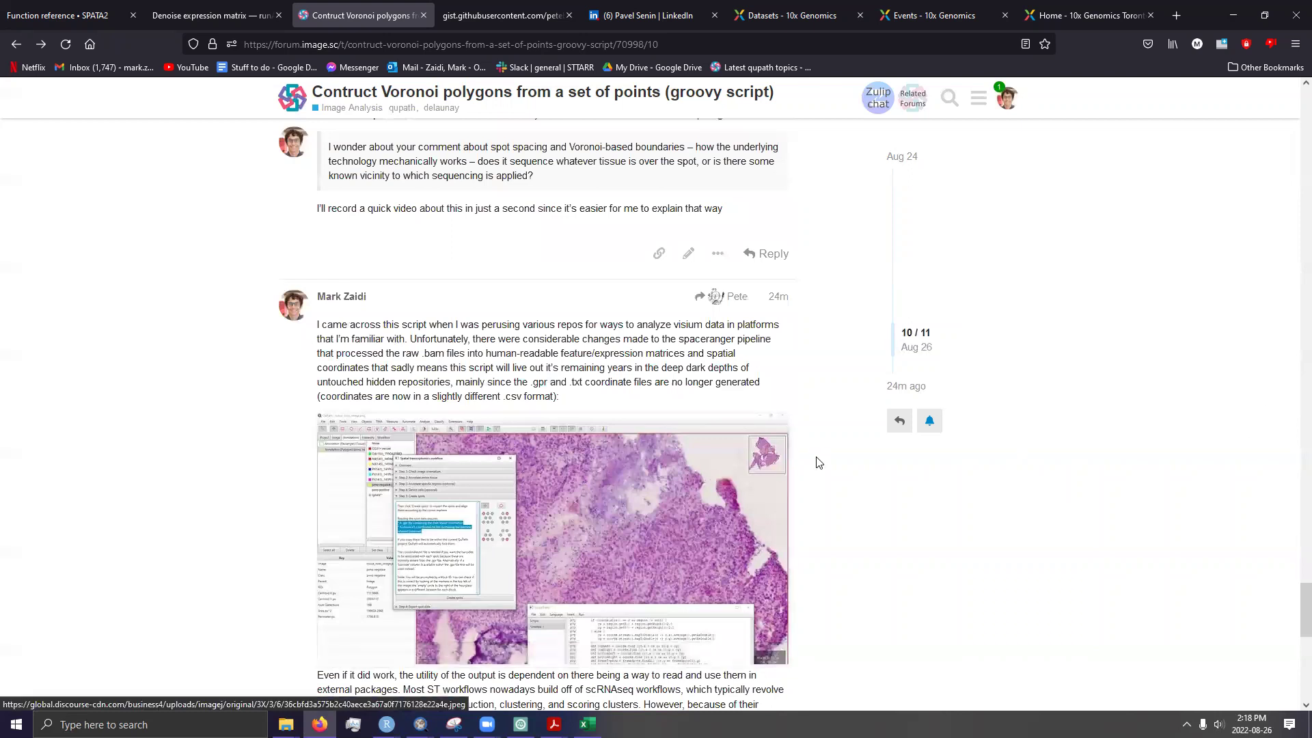
# Scroll back up and highlight the question about spot spacing and Voronoi boundaries.
pyautogui.scroll(5, 813, 433)
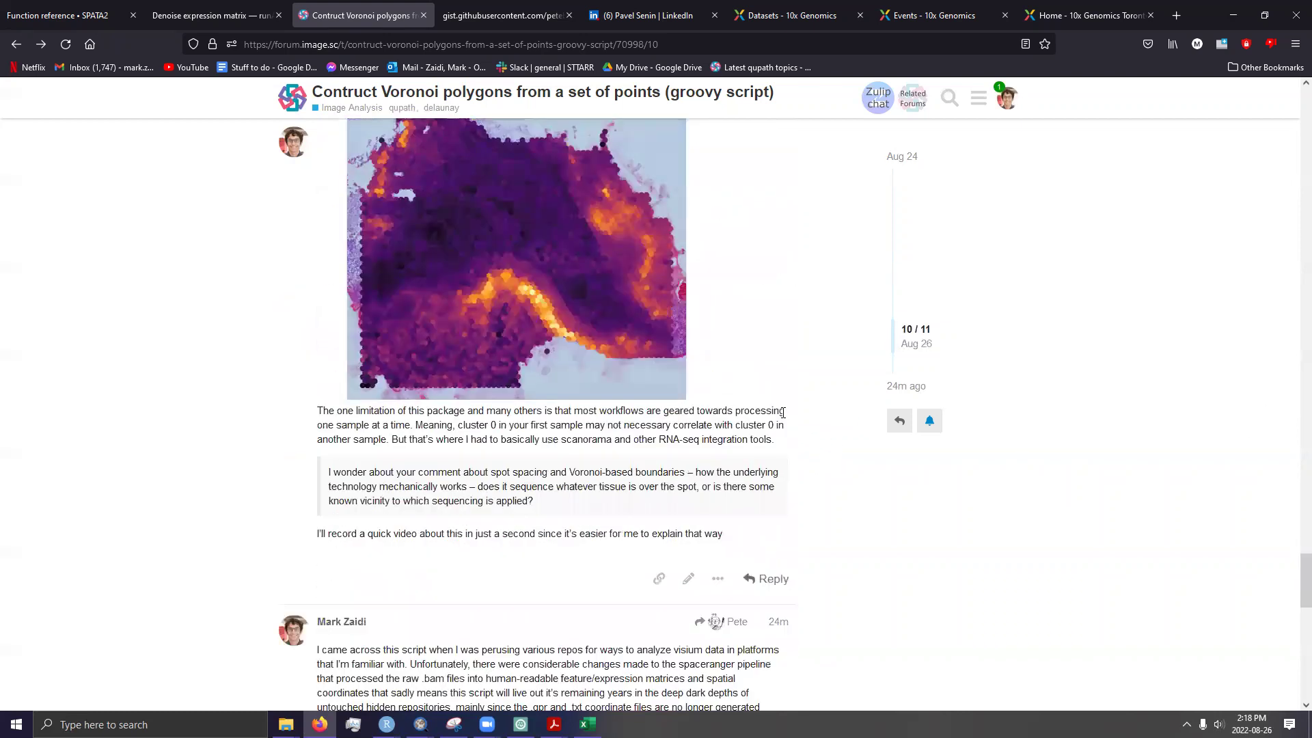
pyautogui.scroll(7, 751, 420)
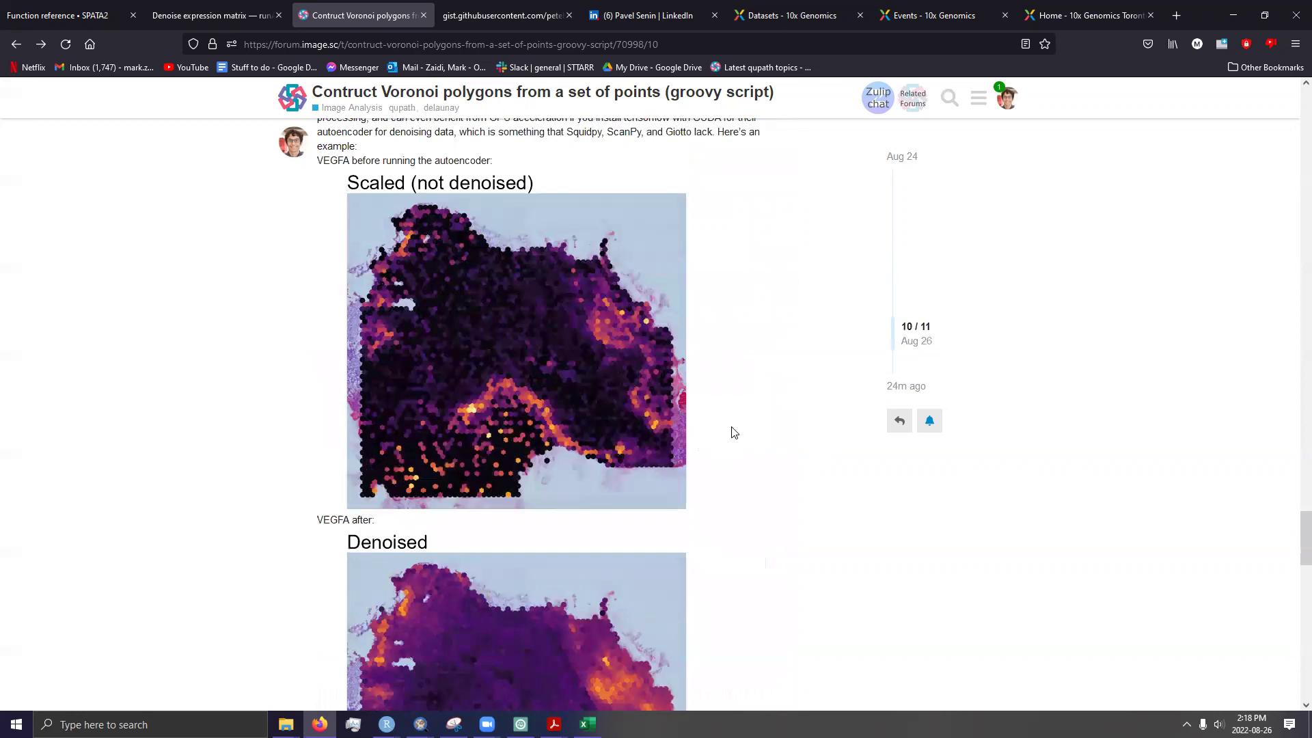
pyautogui.scroll(6, 638, 492)
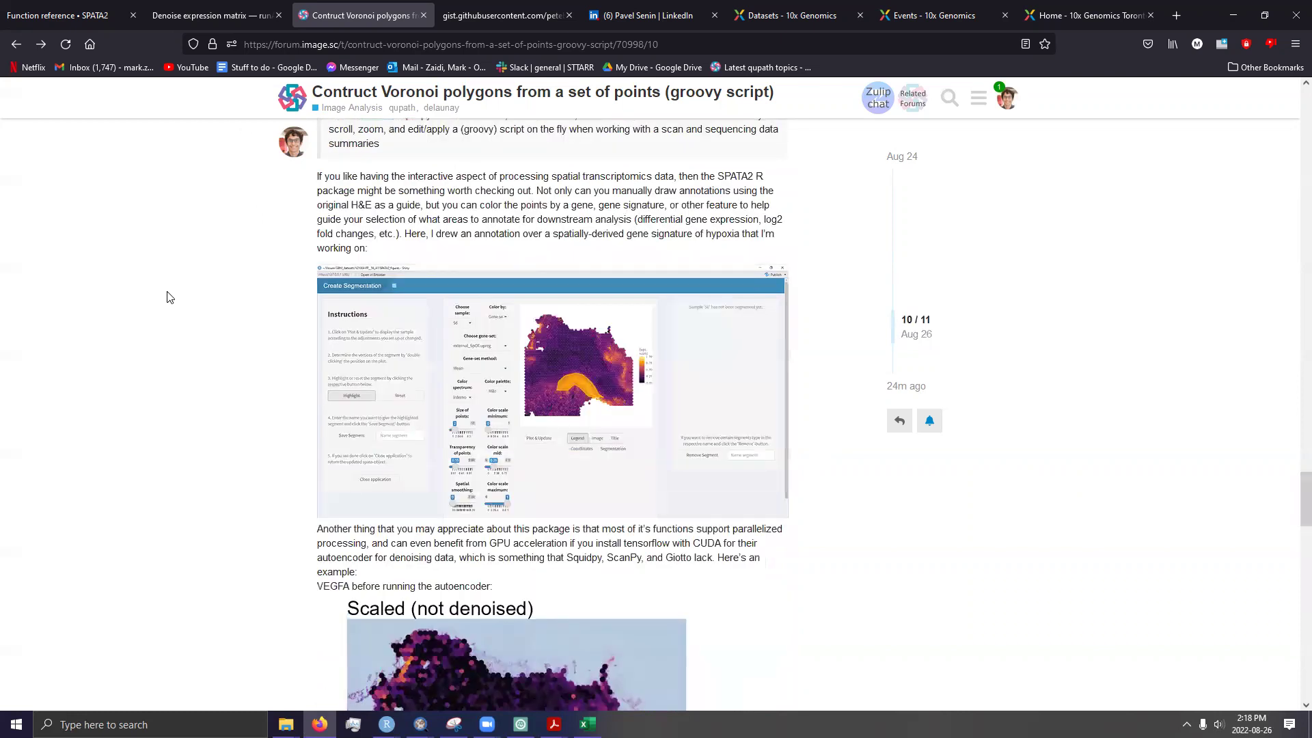
pyautogui.scroll(12, 174, 301)
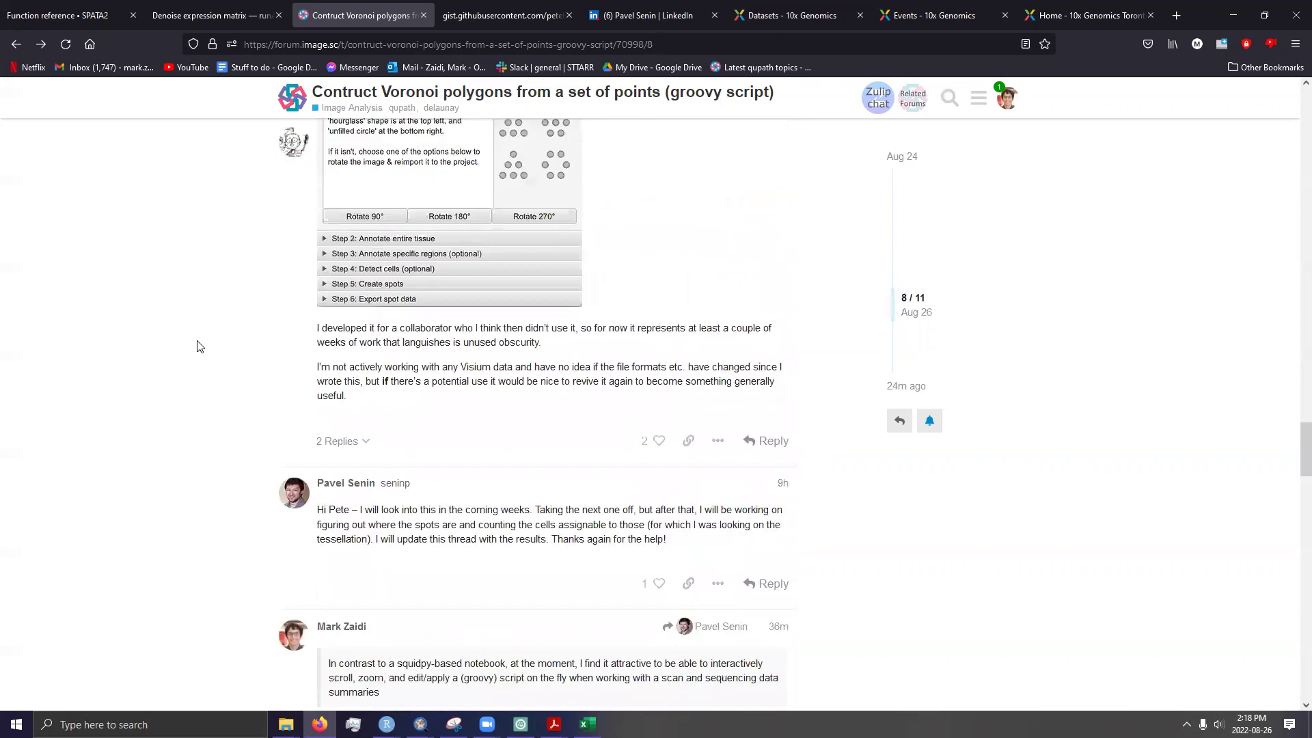
pyautogui.scroll(4, 524, 355)
pyautogui.moveTo(547, 353); pyautogui.dragTo(312, 320)
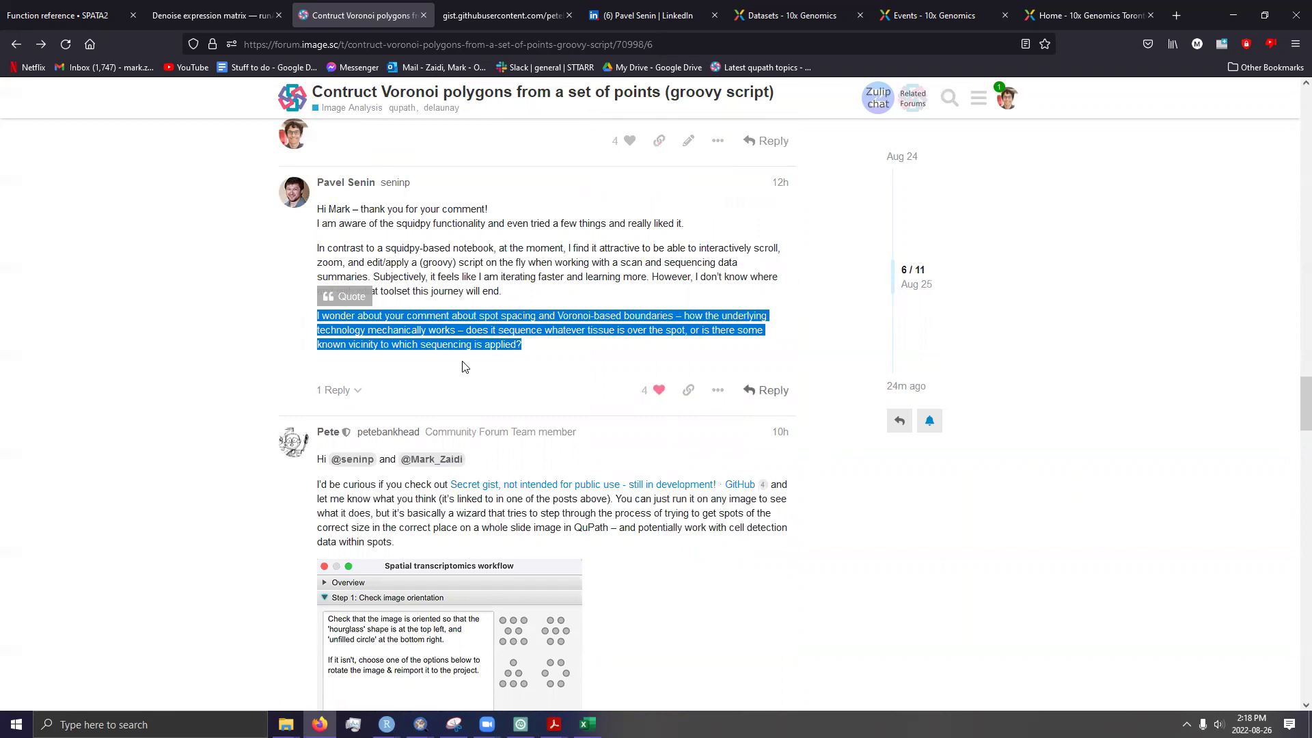
# Highlight the workflow image and both paragraphs of that post, then clear the highlight.
pyautogui.scroll(-8, 213, 366)
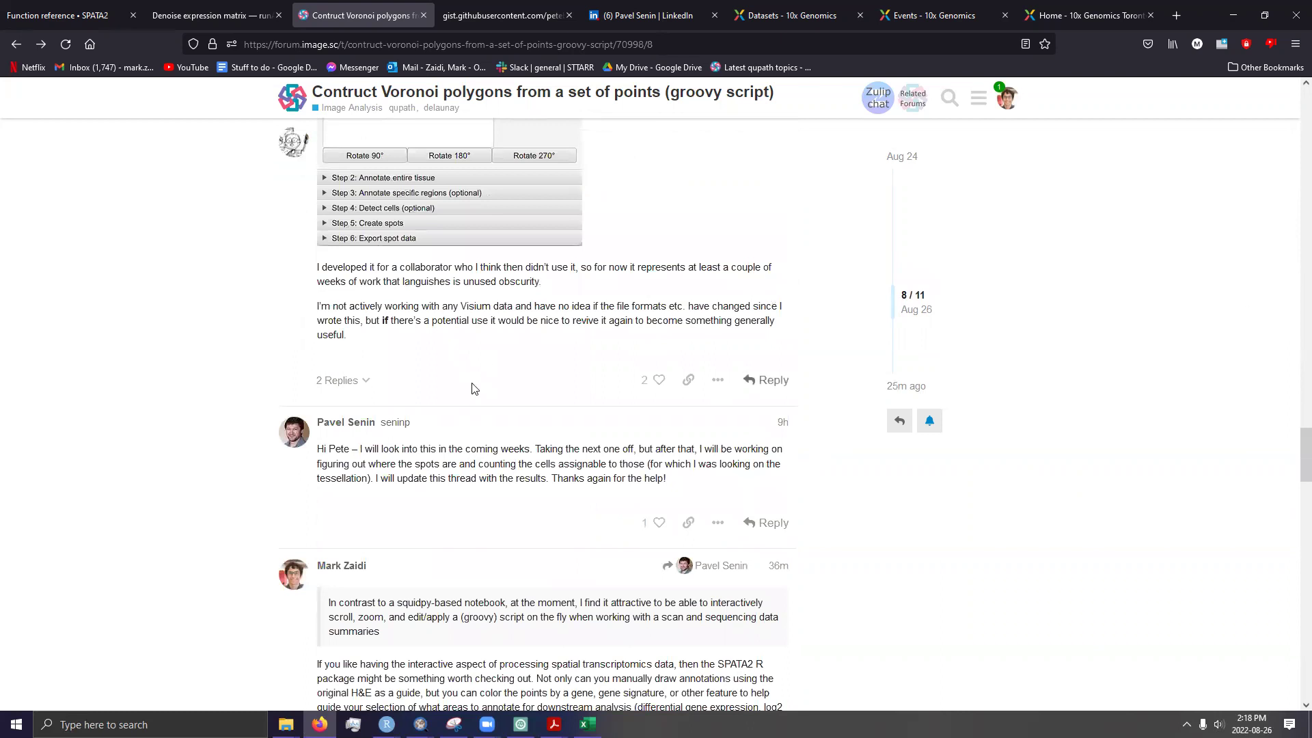
pyautogui.scroll(-3, 535, 444)
pyautogui.scroll(4, 545, 457)
pyautogui.moveTo(544, 457); pyautogui.dragTo(173, 318)
pyautogui.scroll(2, 217, 366)
pyautogui.scroll(-3, 804, 387)
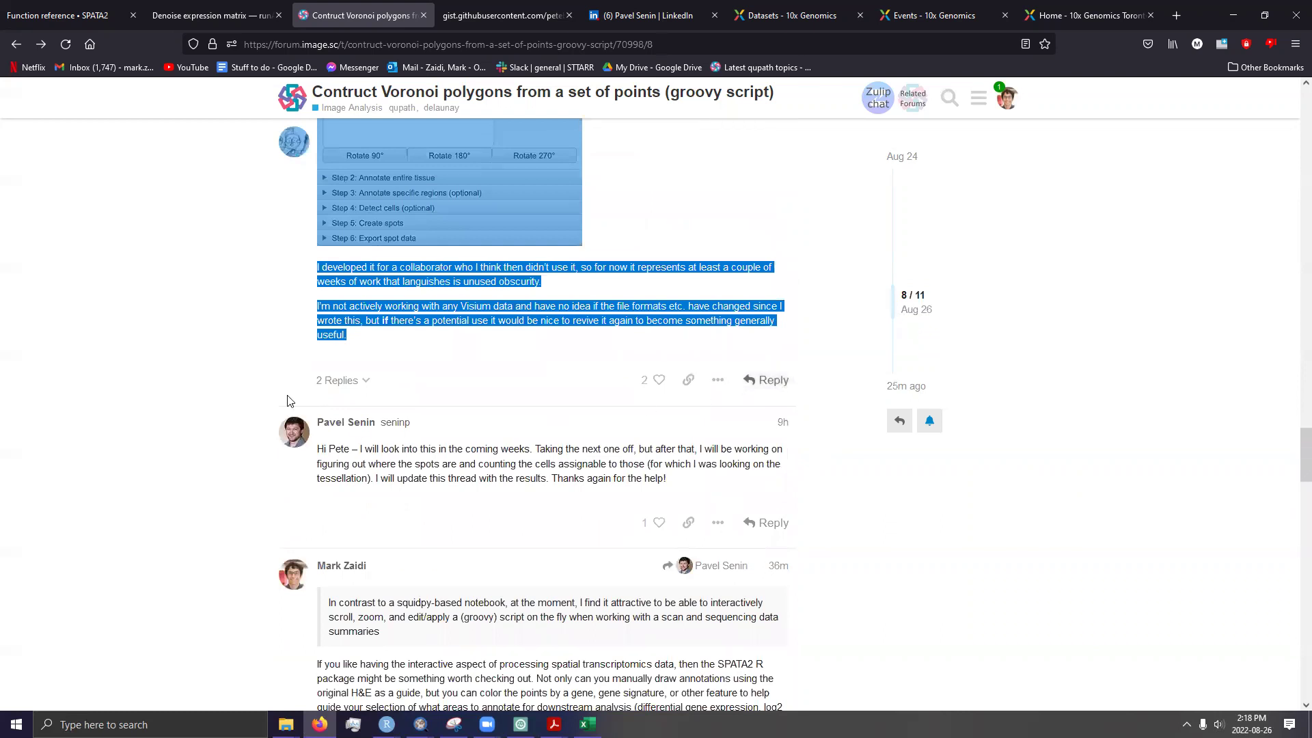
pyautogui.click(700, 303)
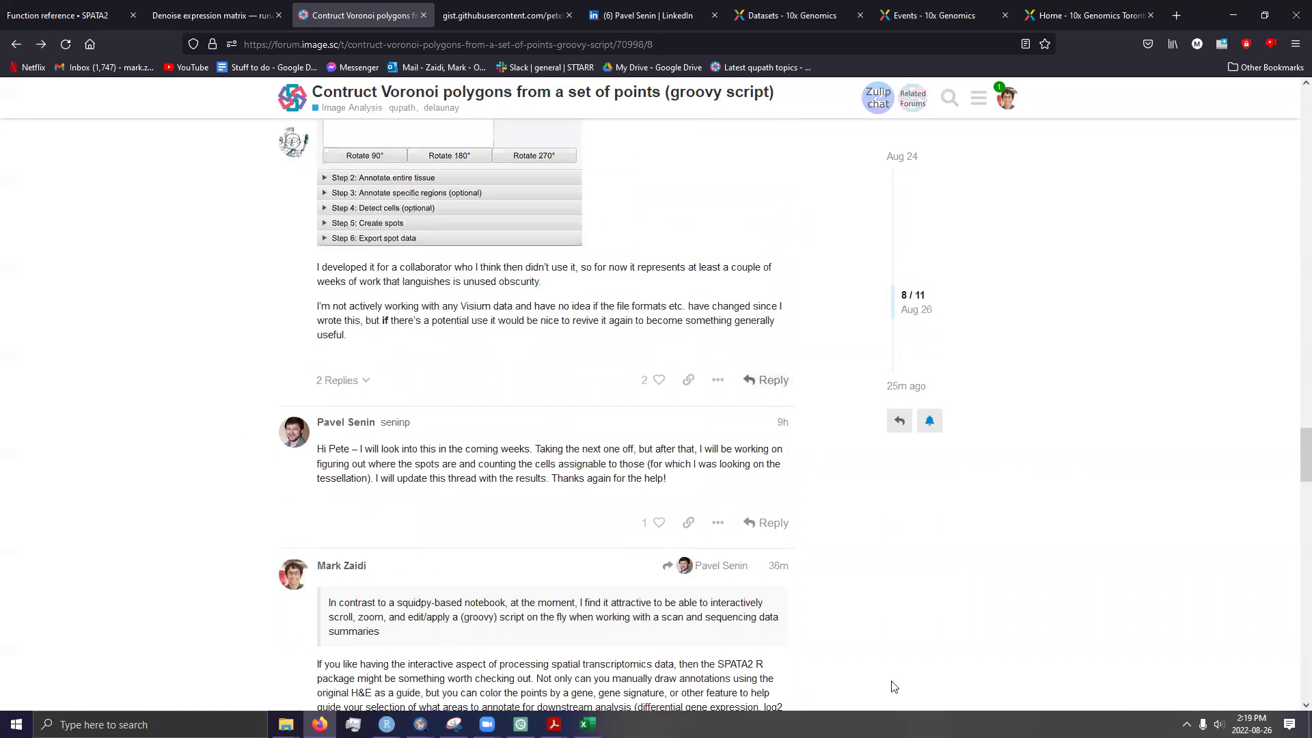
# Scroll down to post 10, noting spaceranger no longer generates .gpr and .txt coordinate files.
pyautogui.scroll(-1, 419, 315)
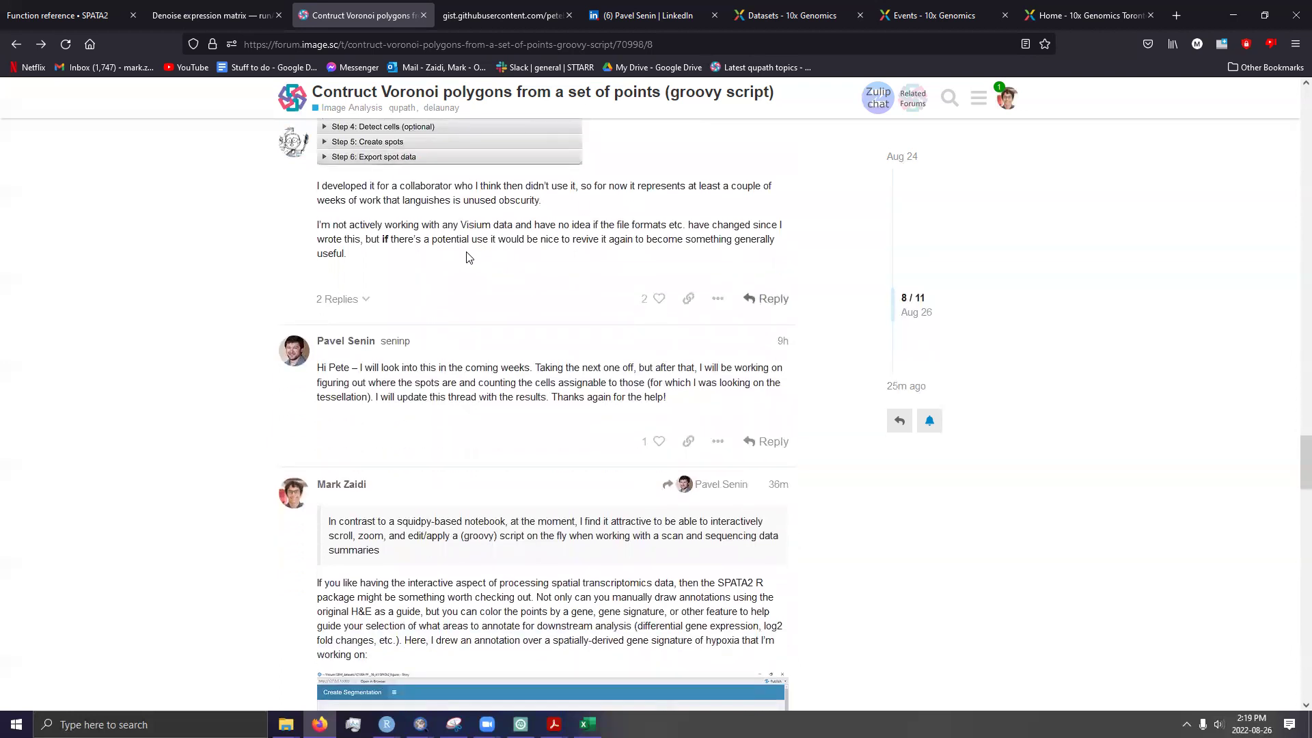
pyautogui.scroll(-4, 349, 299)
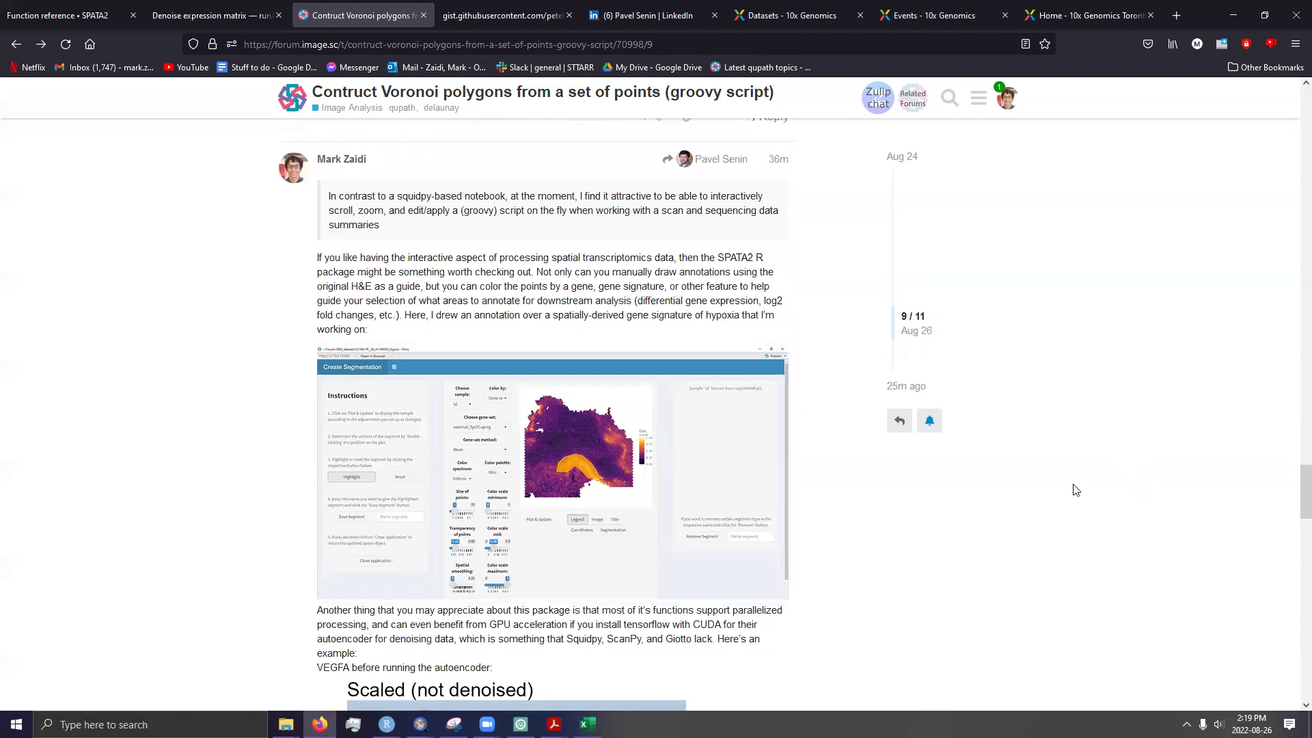
pyautogui.scroll(-5, 1059, 487)
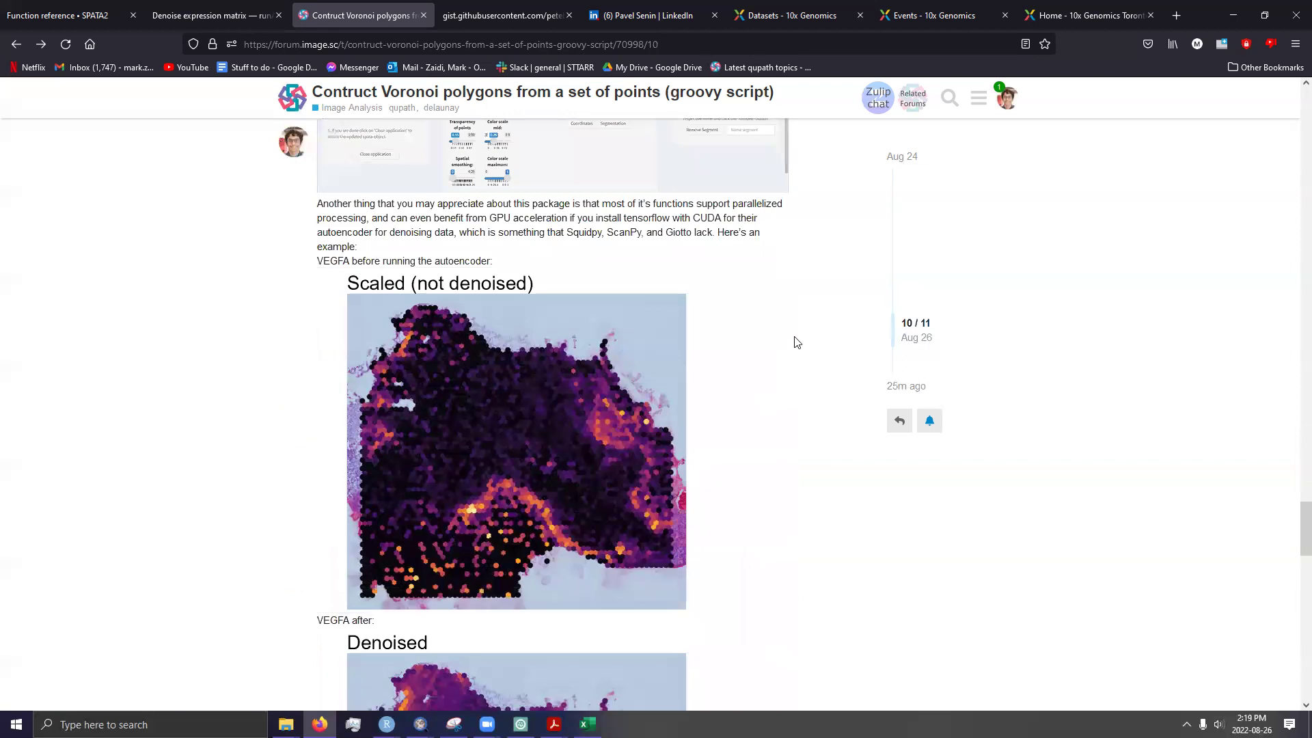
pyautogui.scroll(-8, 797, 341)
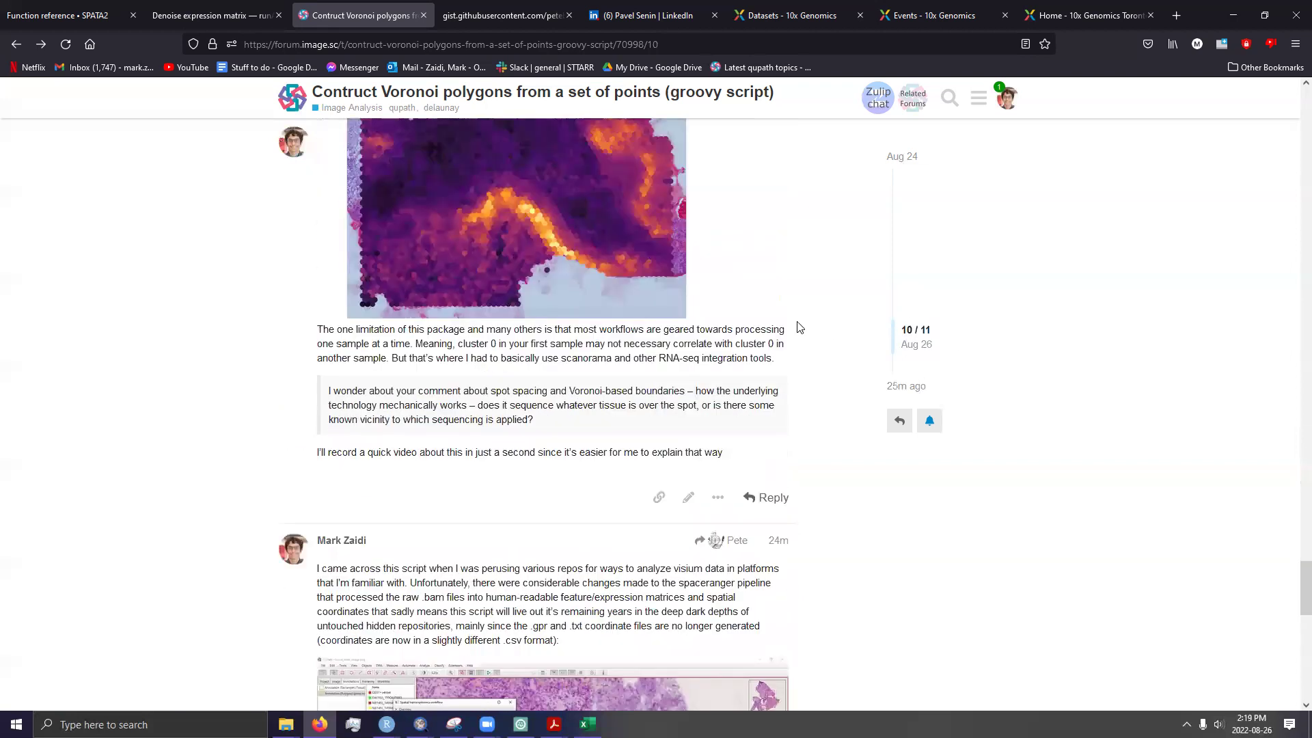
pyautogui.scroll(-3, 799, 327)
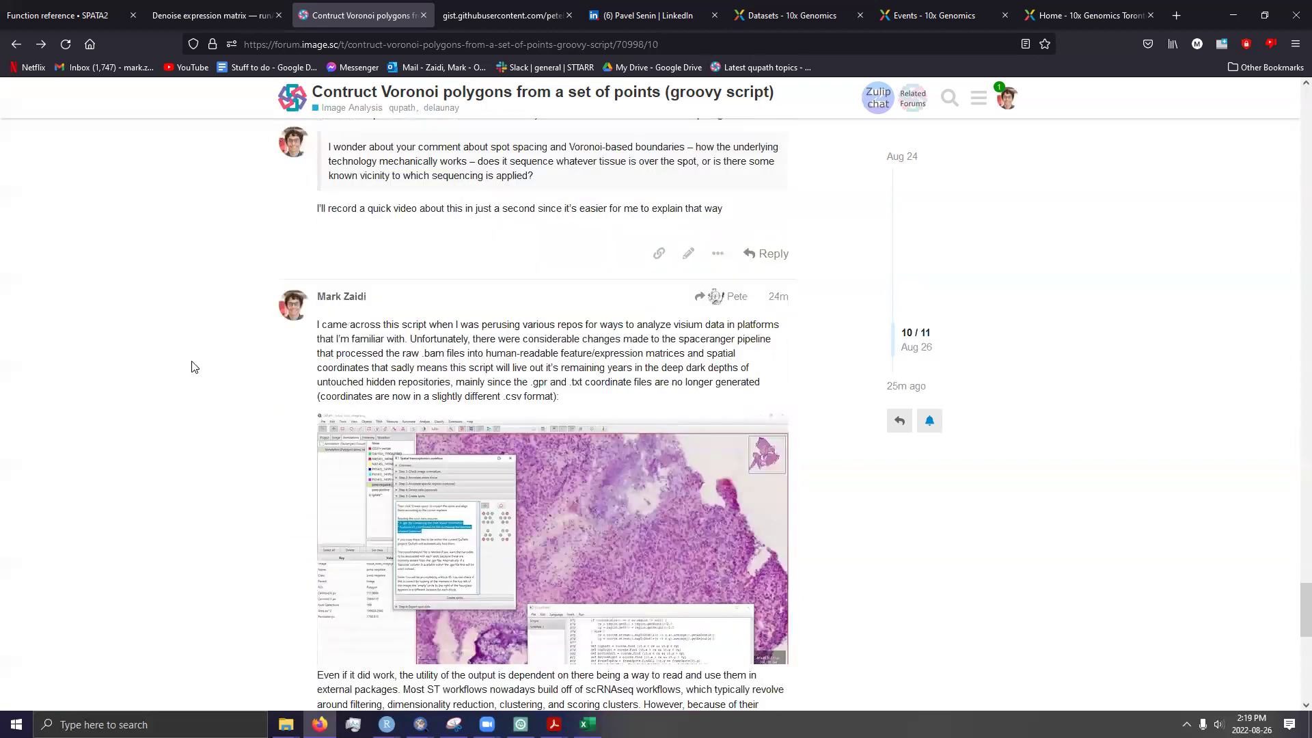
pyautogui.scroll(-2, 130, 287)
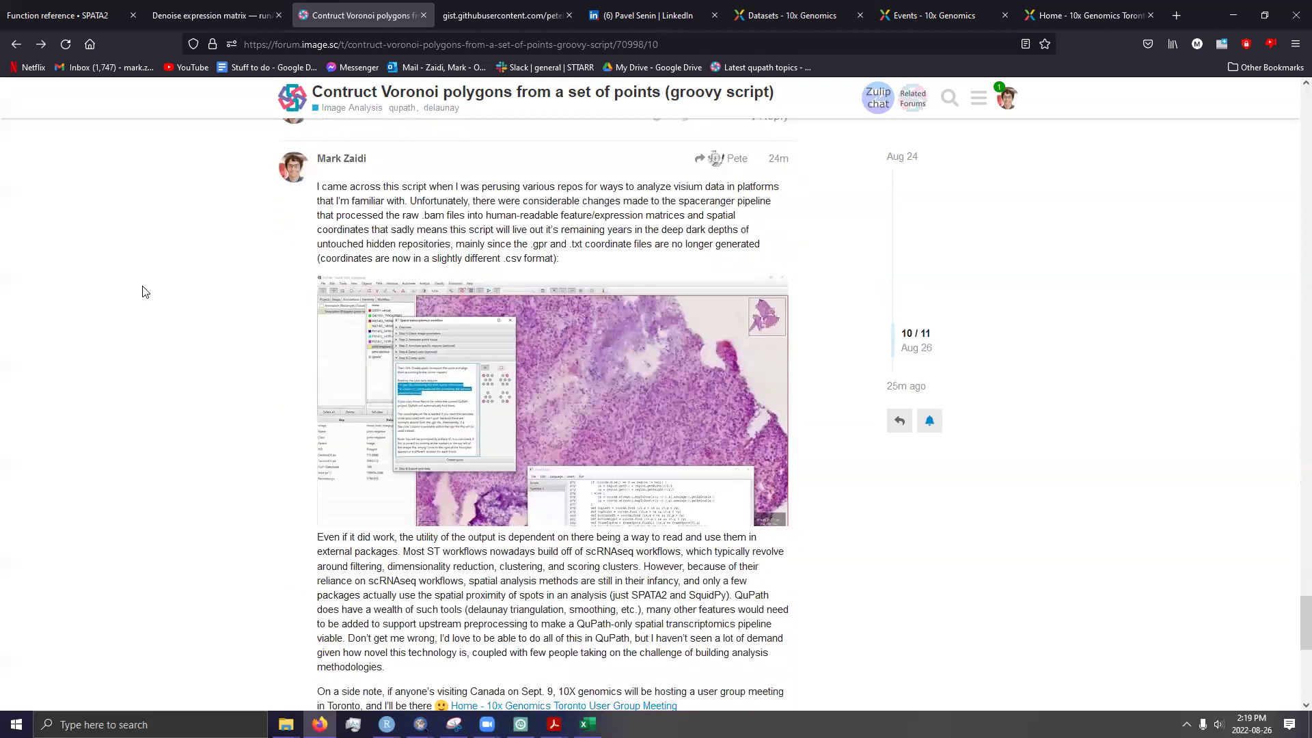
# Highlight the line "I'll record a quick video…" and return to the SPATA2 reply in post 8.
pyautogui.scroll(-3, 144, 292)
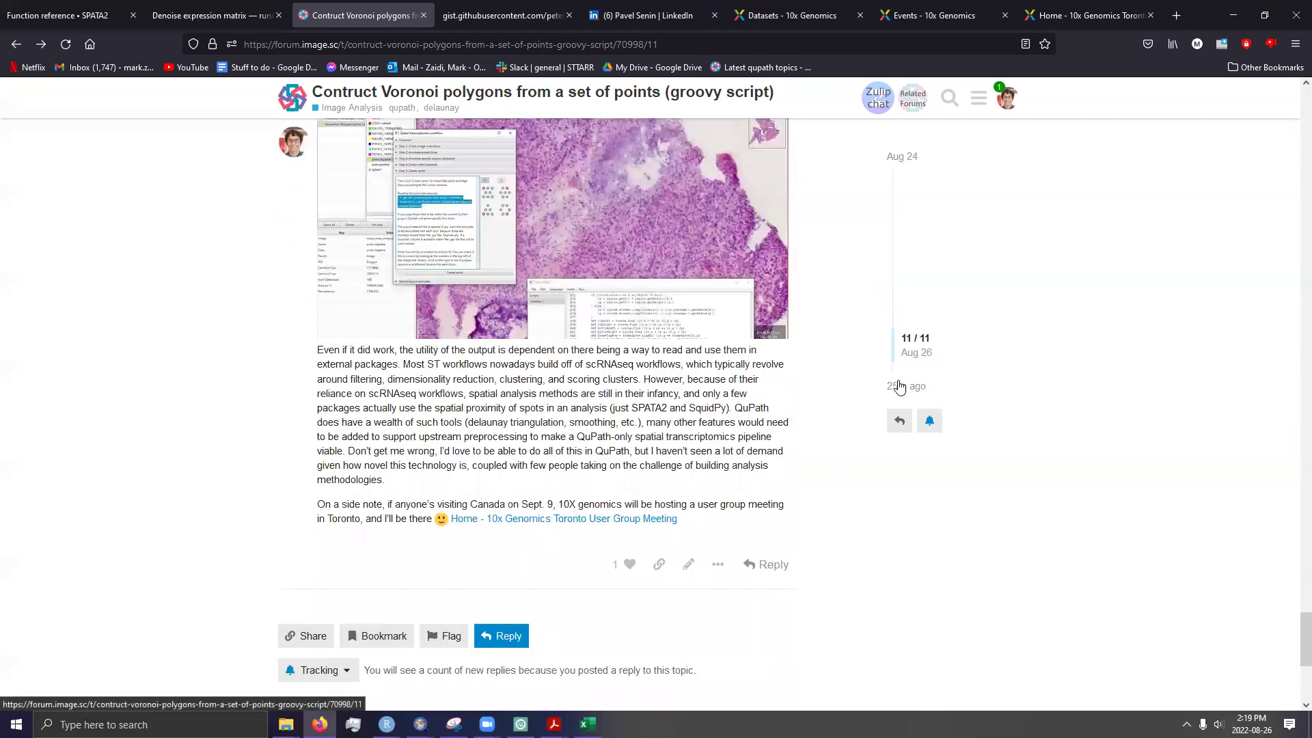
pyautogui.scroll(2, 899, 387)
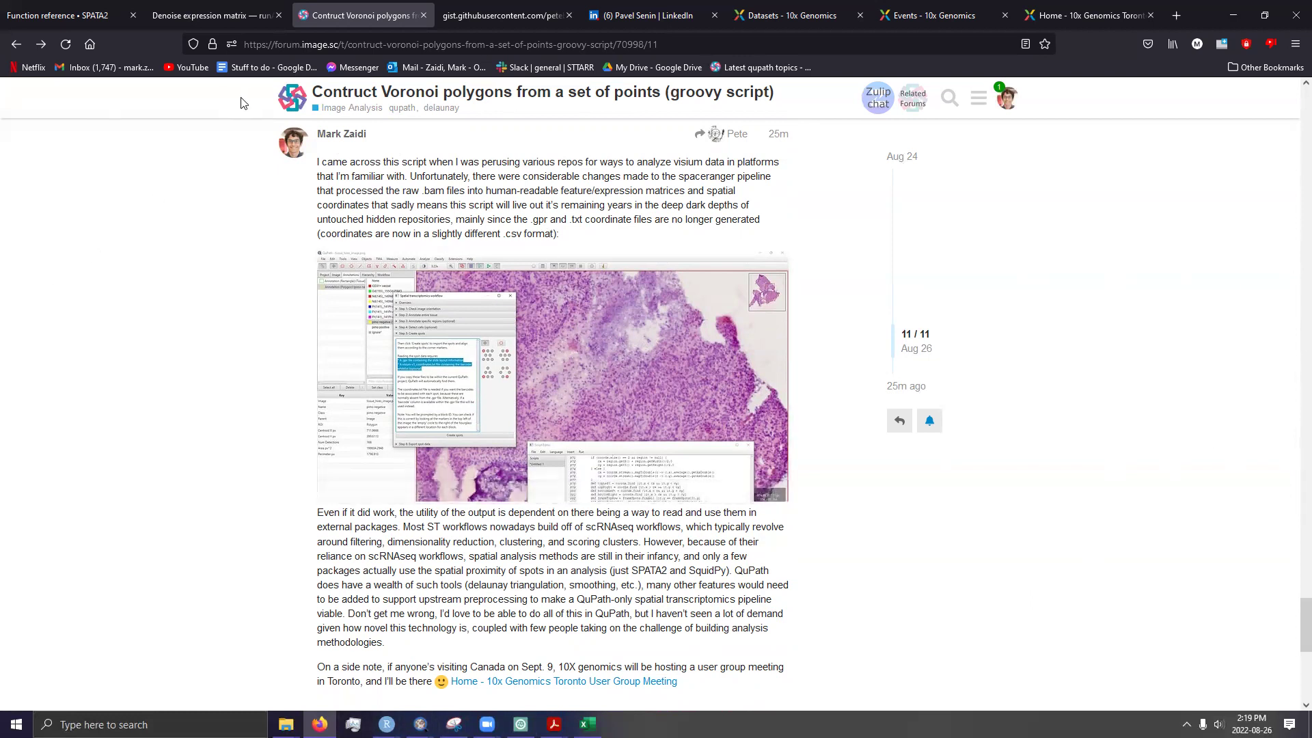
pyautogui.scroll(-2, 187, 339)
pyautogui.scroll(-1, 416, 529)
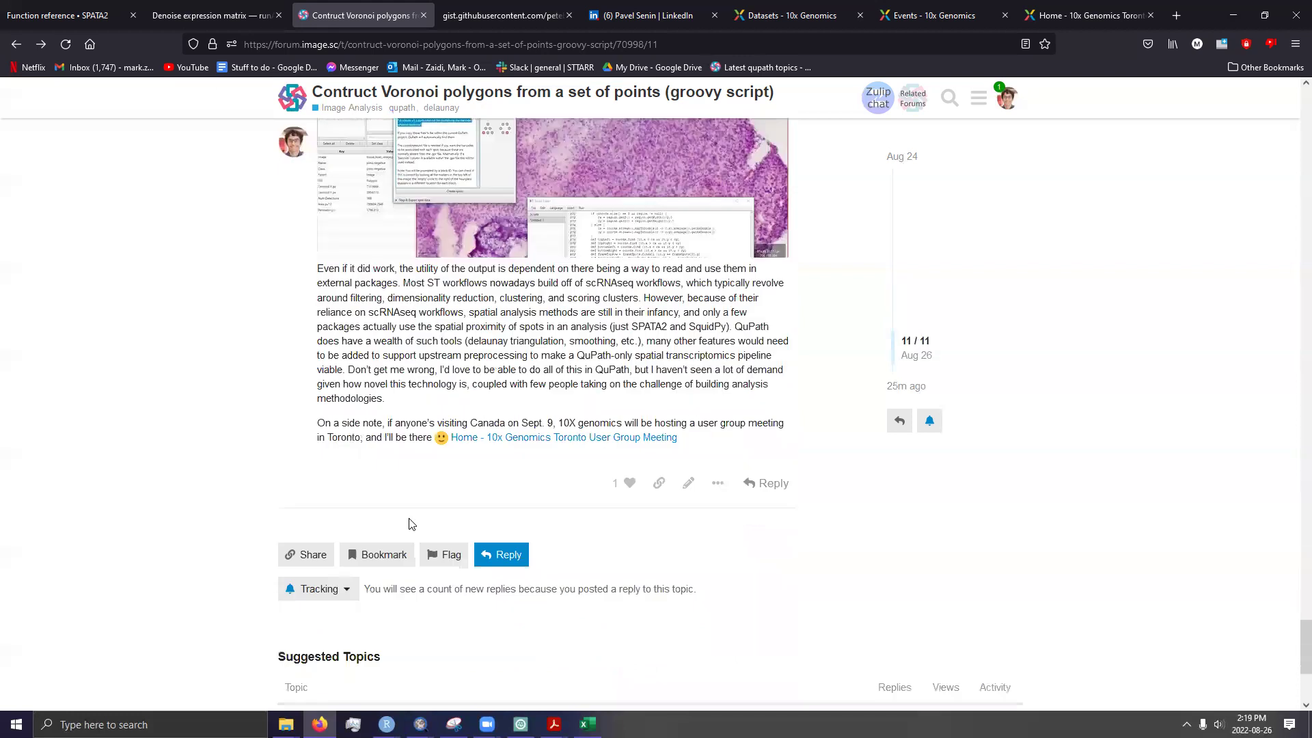
pyautogui.scroll(5, 381, 483)
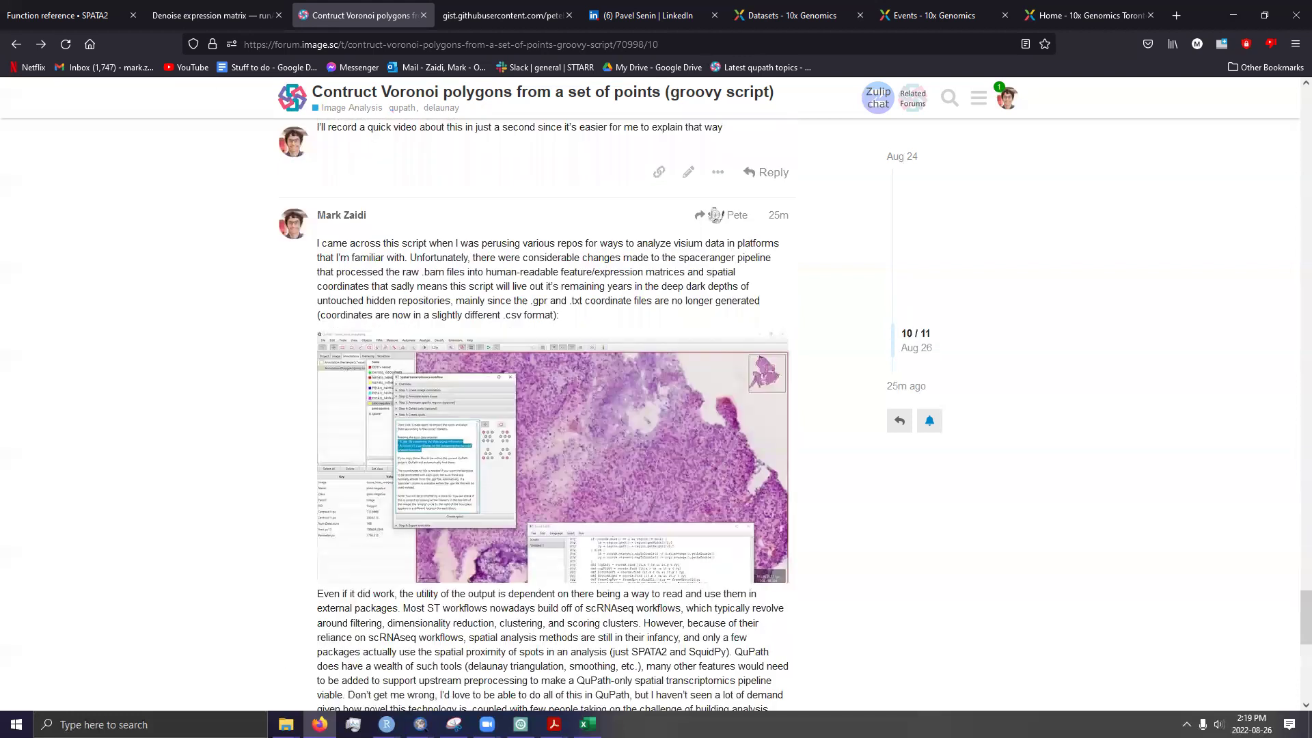
pyautogui.scroll(10, 751, 492)
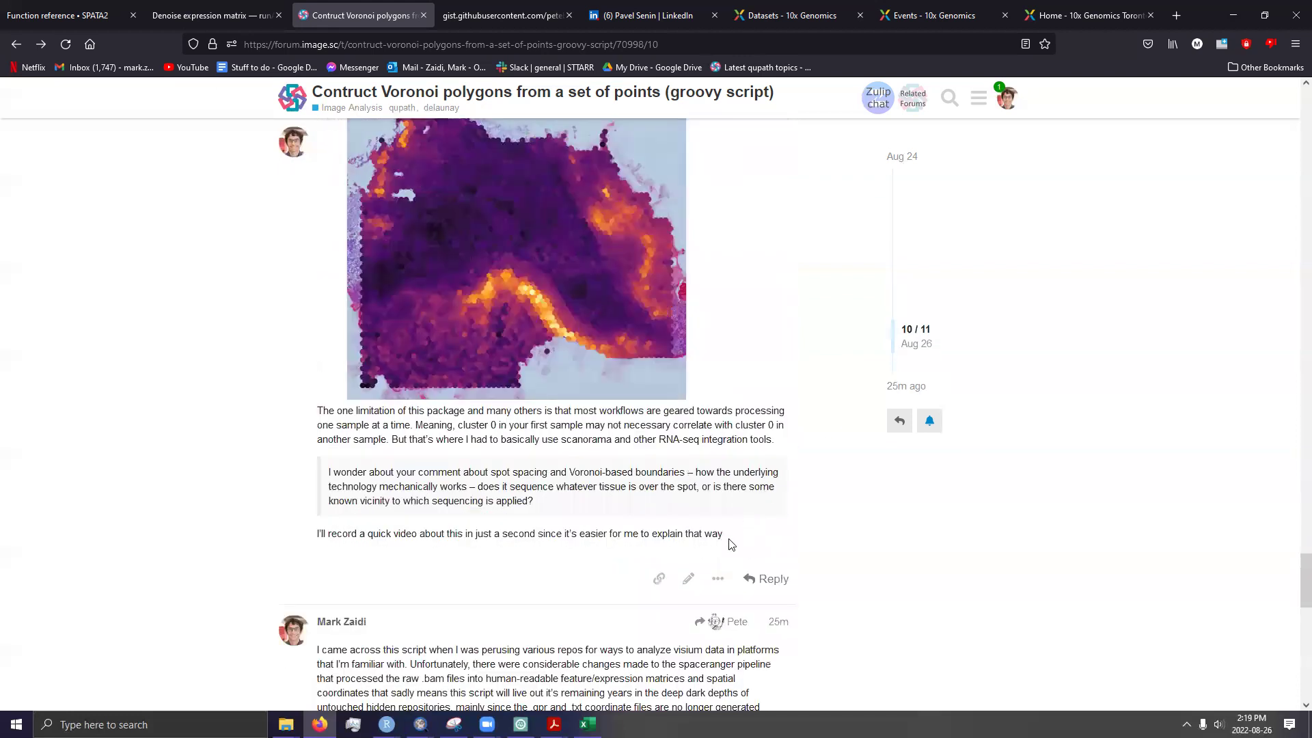
pyautogui.scroll(-7, 335, 647)
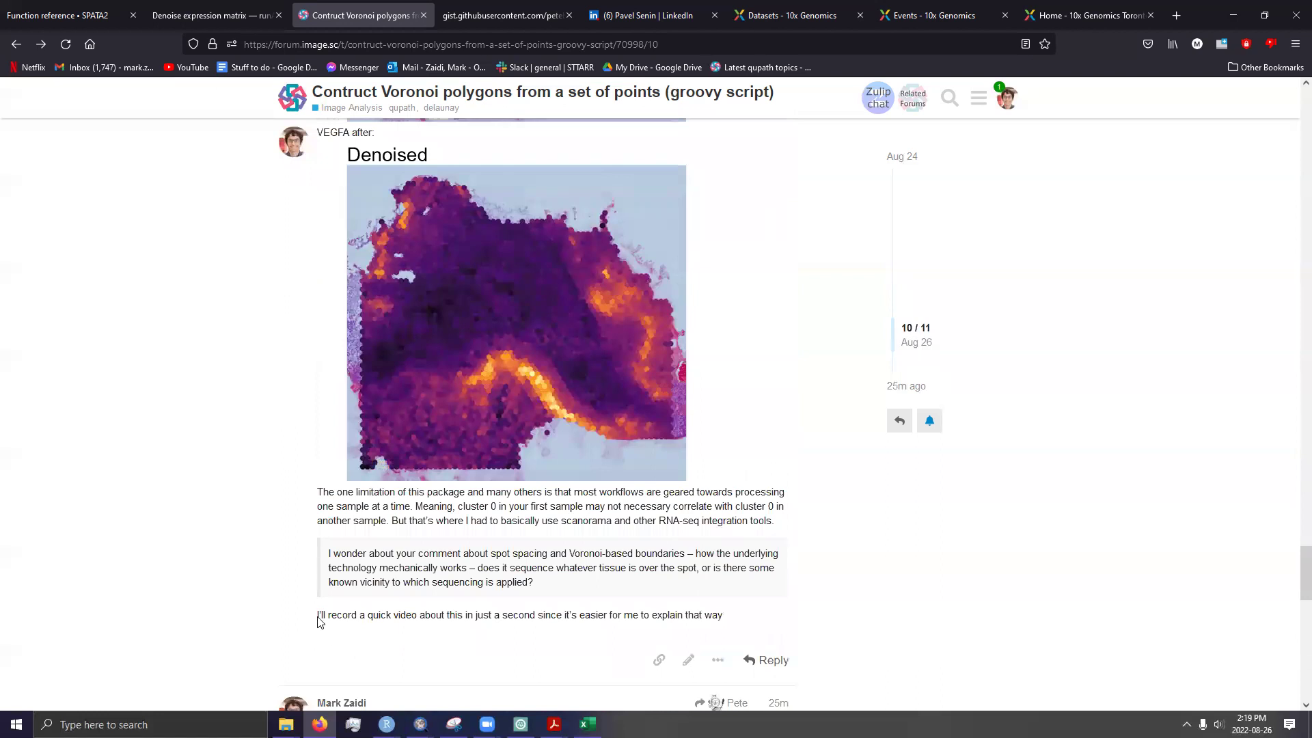
pyautogui.moveTo(323, 616); pyautogui.dragTo(786, 618)
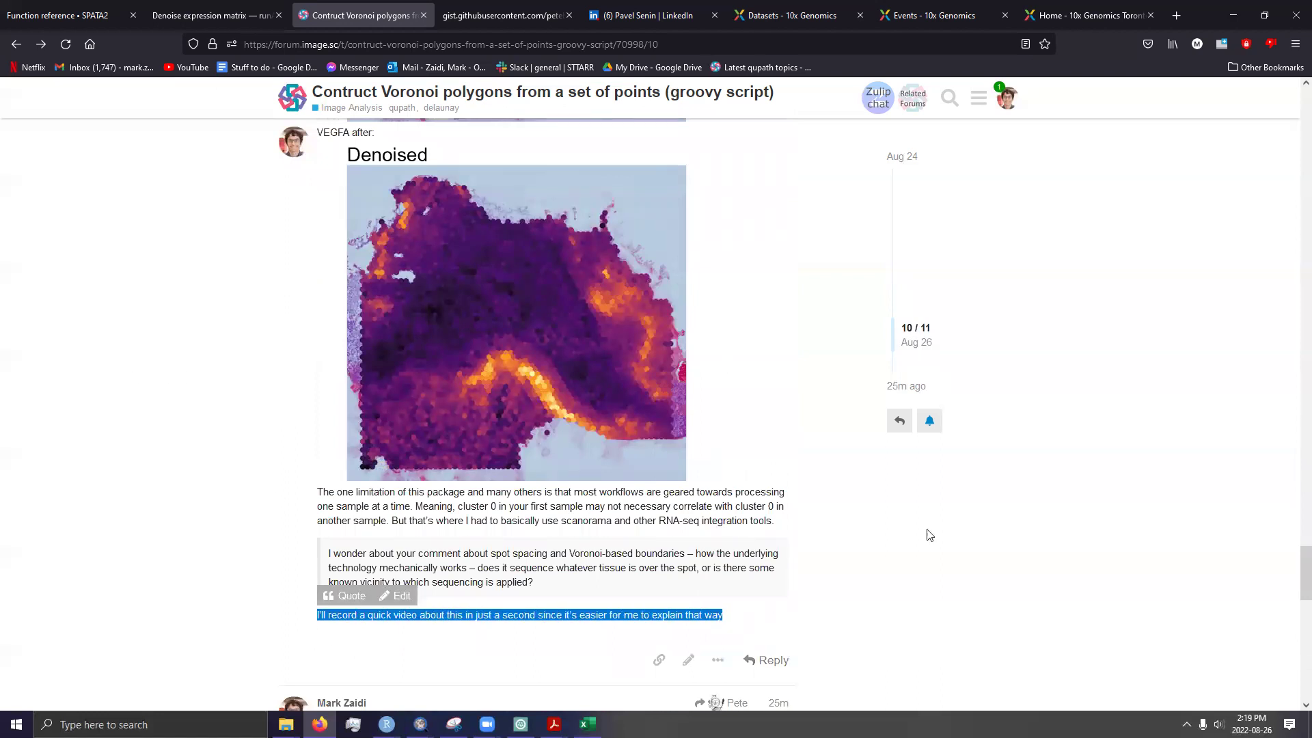
pyautogui.scroll(10, 453, 379)
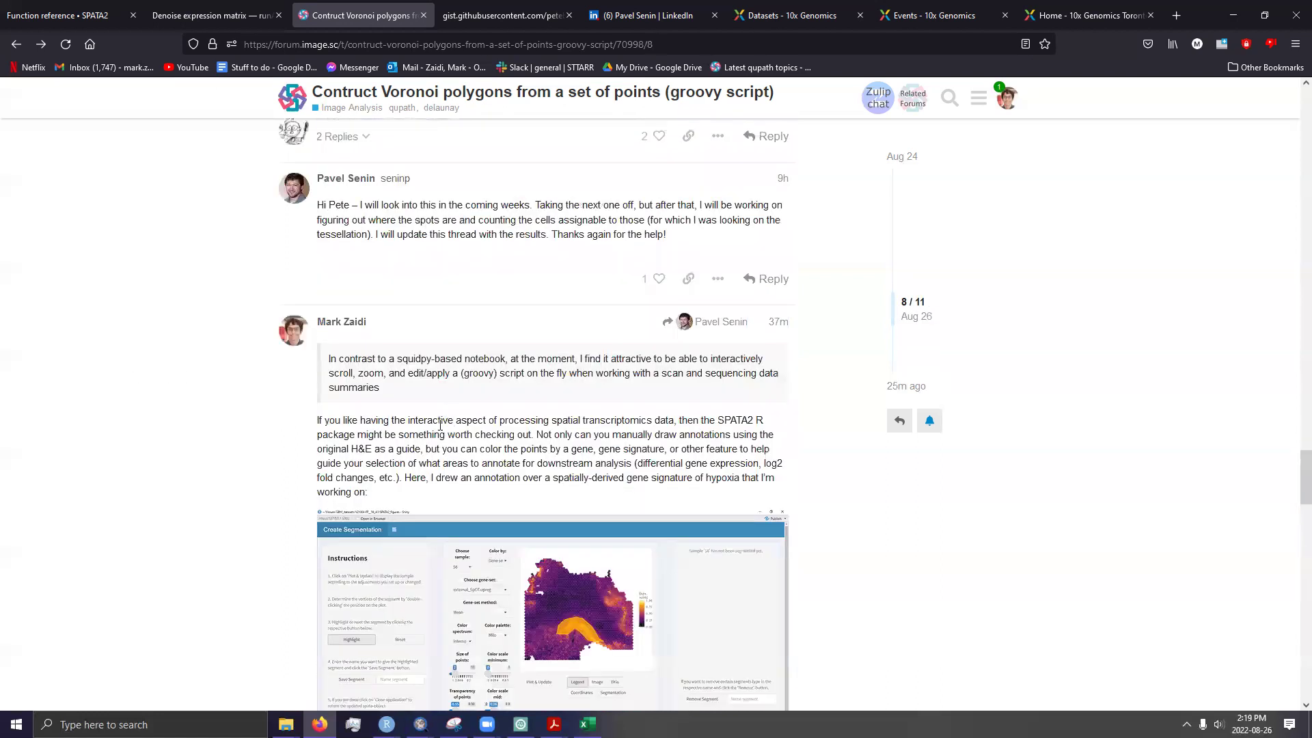